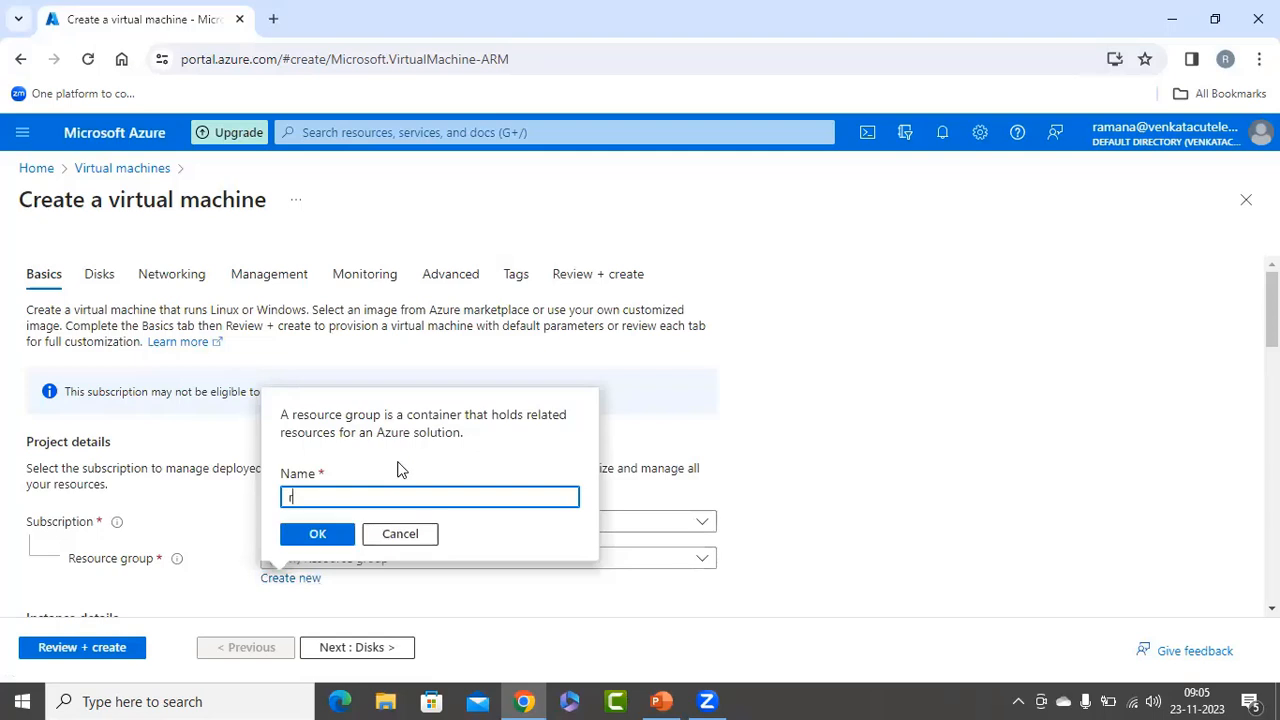
Create a new resource group called rg-aexte and name the virtual machine vm1.
text(g-aexte)
click(320, 533)
scroll(410, 436, down, 1)
scroll(418, 438, down, 4)
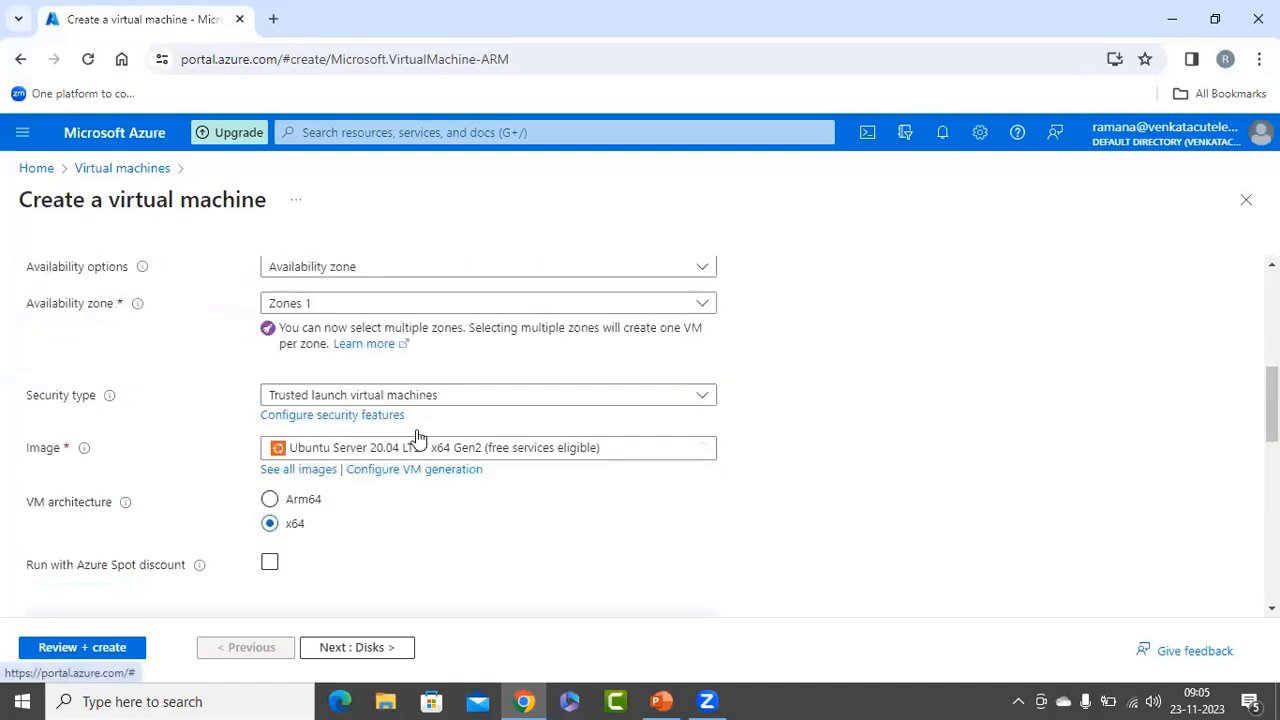
scroll(371, 331, up, 2)
click(327, 367)
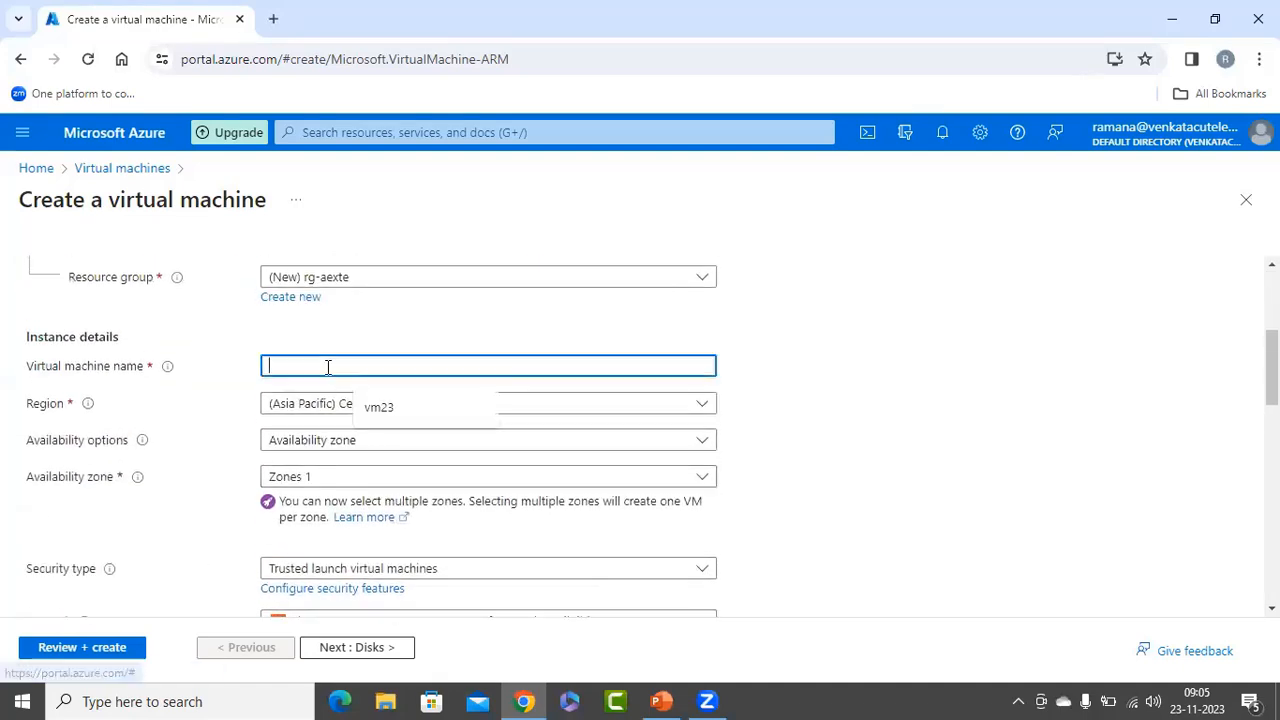
text(vm1)
key(Tab)
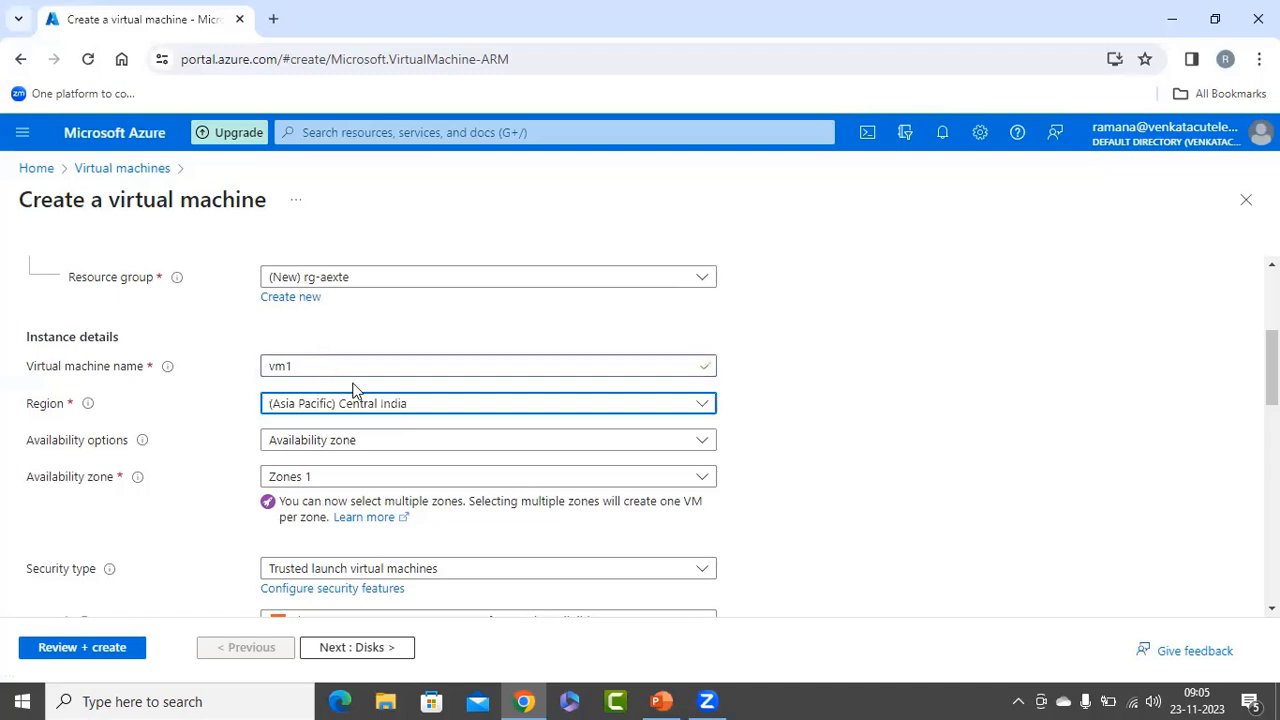
Set the virtual machine's region to (Asia Pacific) Central India.
click(365, 402)
text(cent)
text(ral)
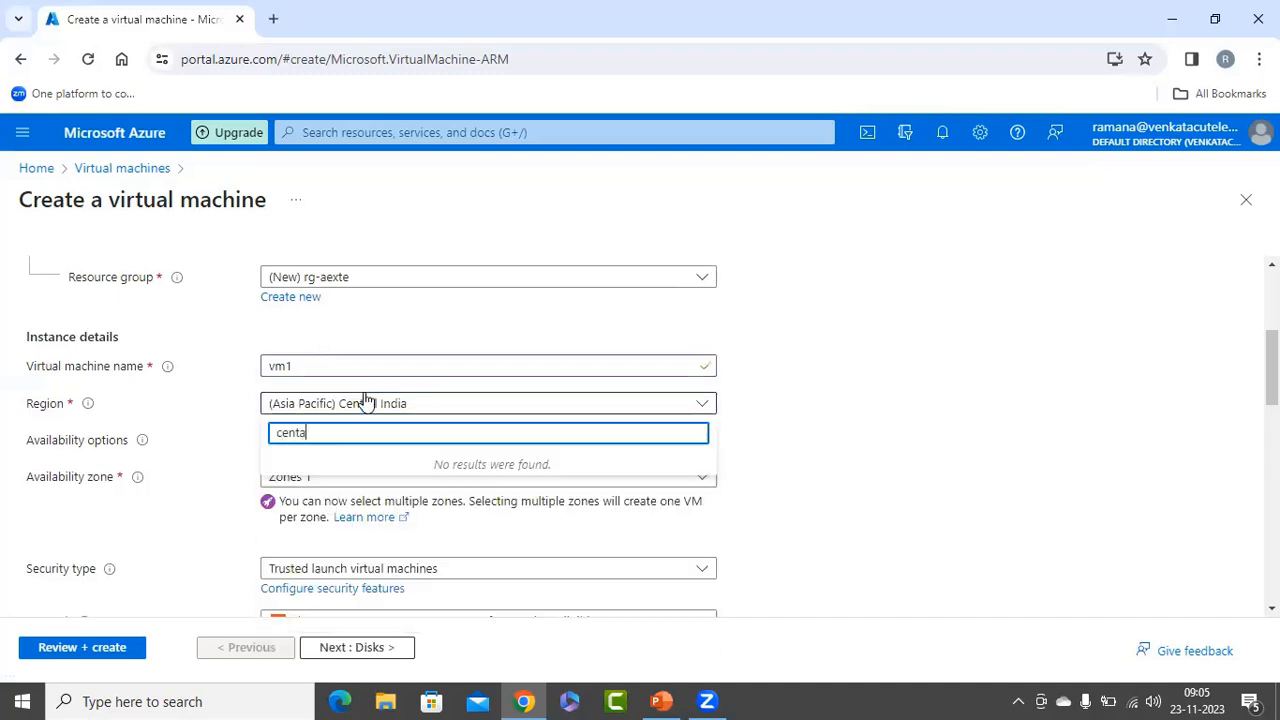
click(396, 505)
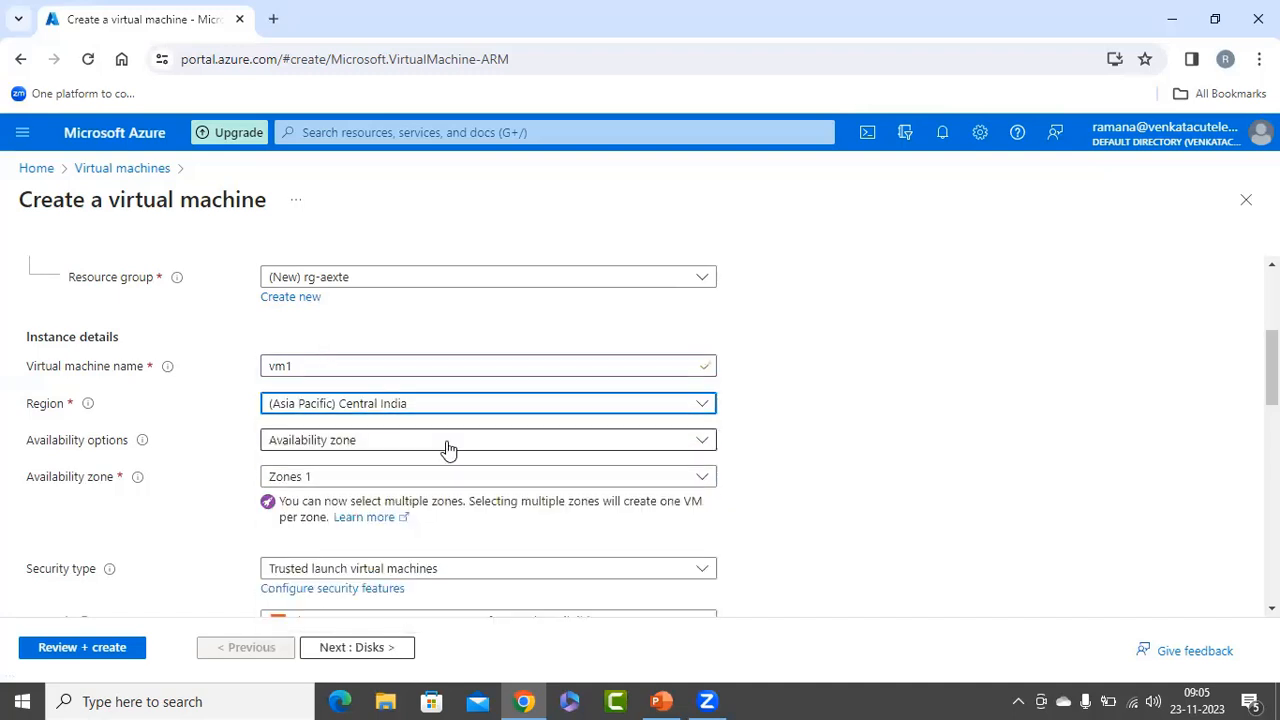
Choose Windows Server 2019 Datacenter - x64 Gen2 as the virtual machine's image.
scroll(466, 451, down, 4)
scroll(495, 450, up, 1)
scroll(500, 447, up, 1)
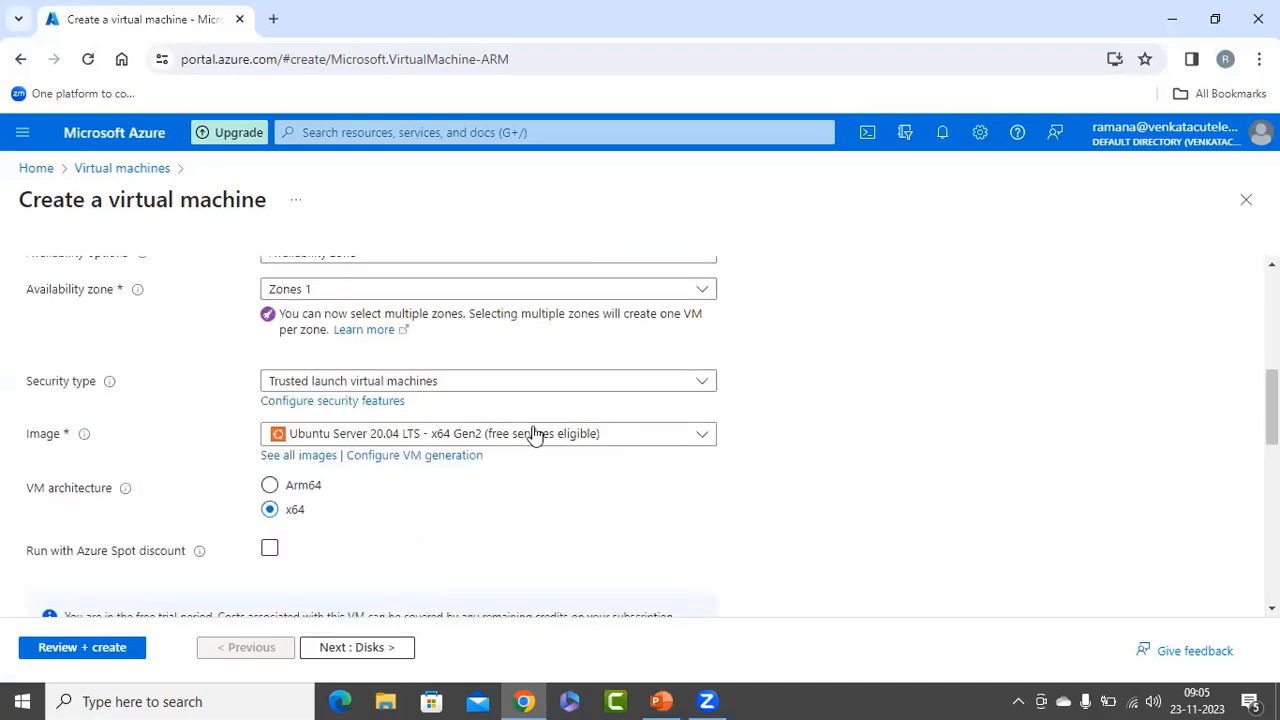
click(531, 434)
click(401, 258)
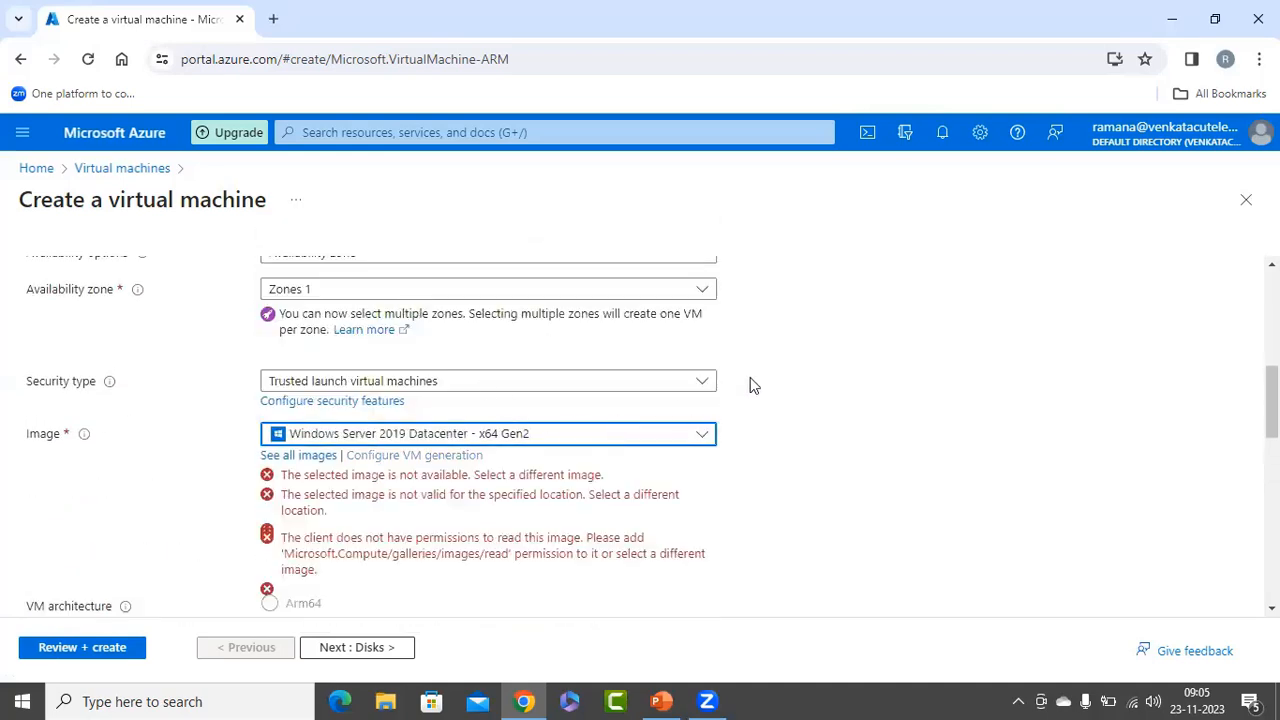
Set the virtual machine's size to Standard_B2ms with 2 vcpus and 8 GiB memory.
scroll(772, 420, down, 4)
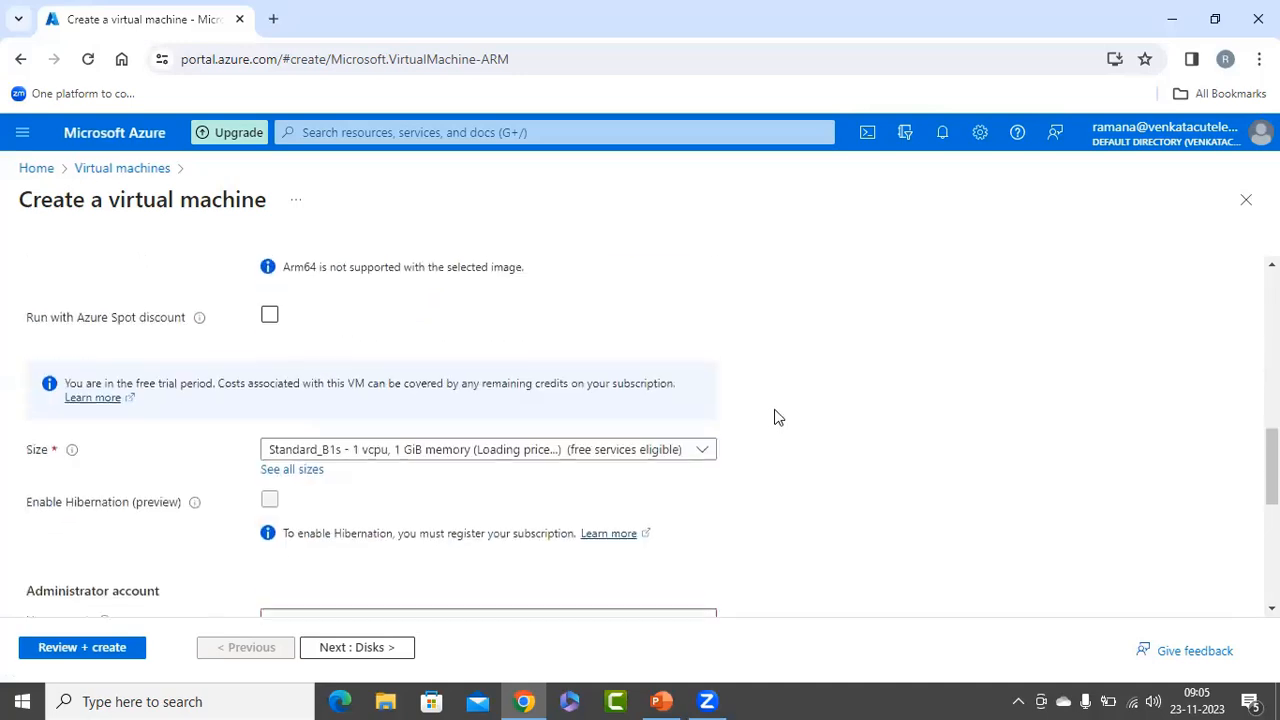
click(437, 352)
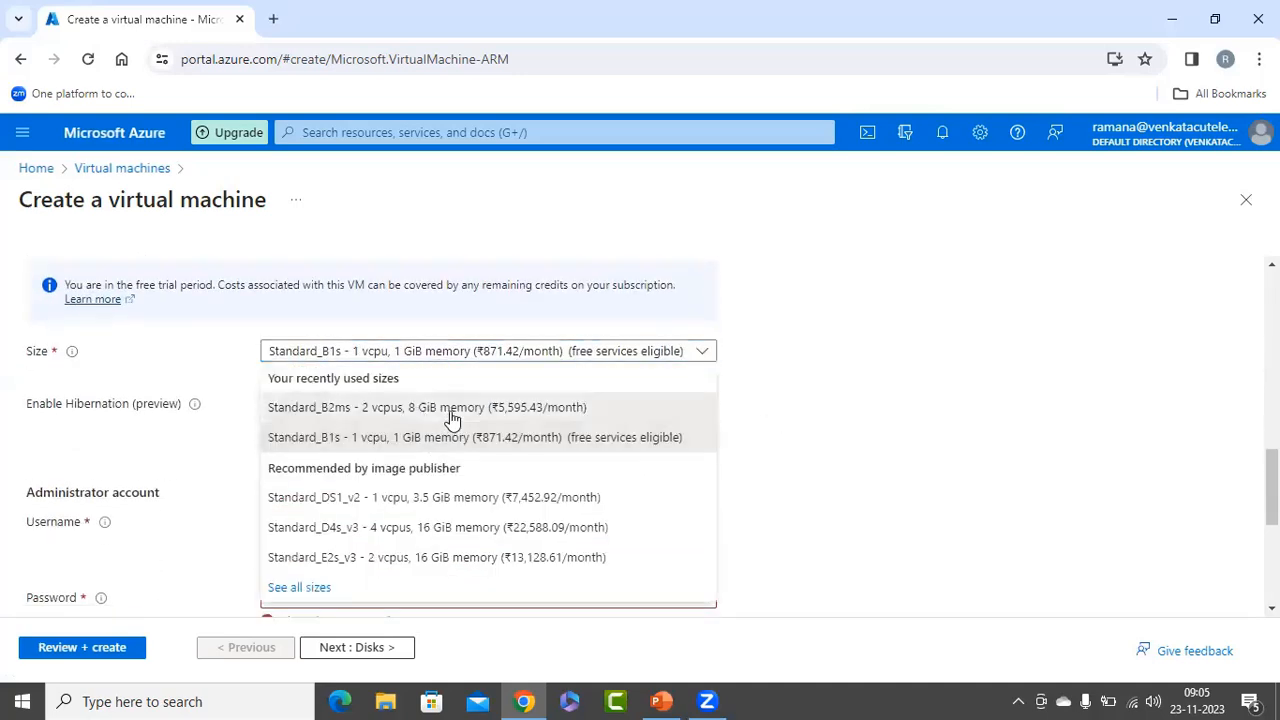
click(449, 412)
Set the administrator username to azureuser, and enter and confirm the administrator password.
scroll(817, 445, down, 1)
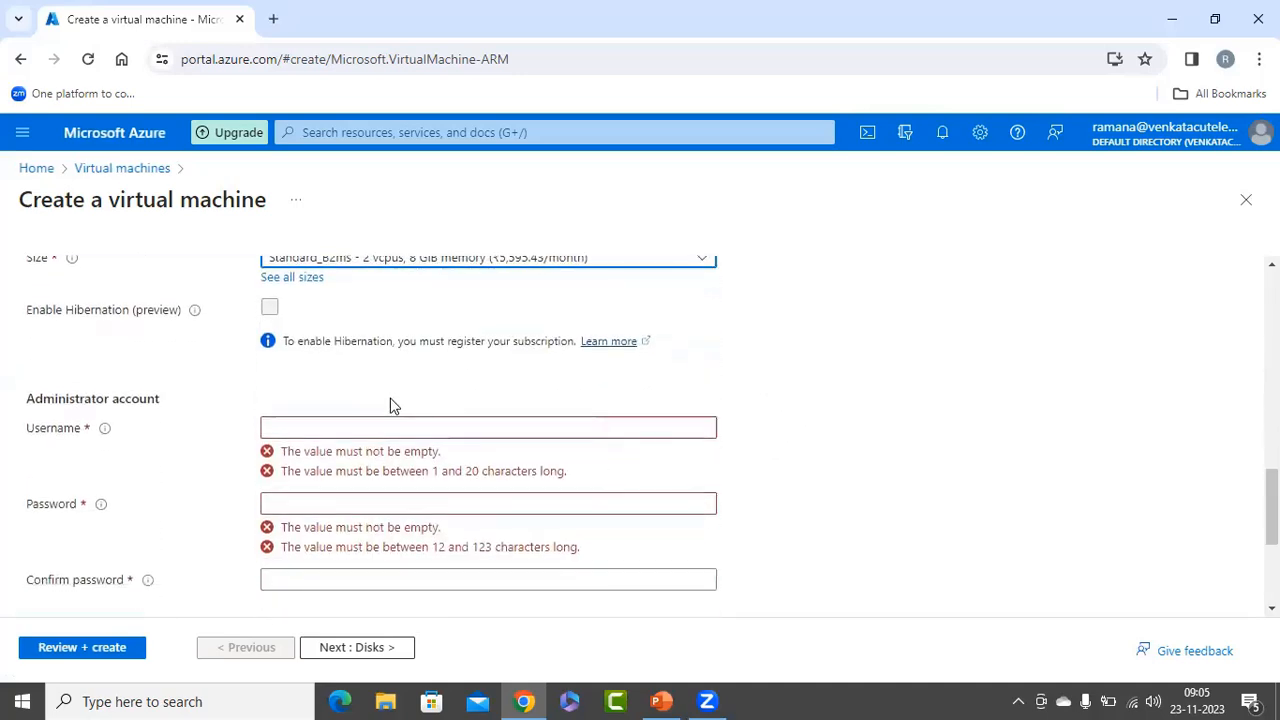
click(333, 424)
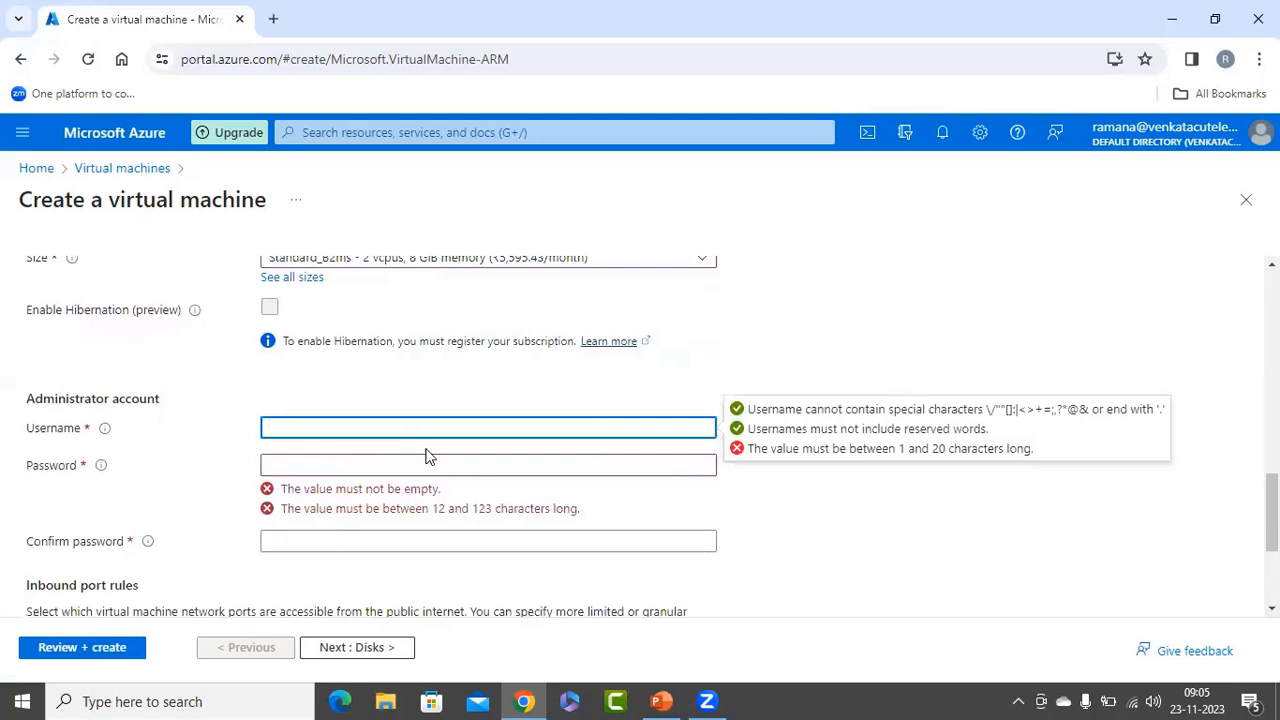
key(Tab)
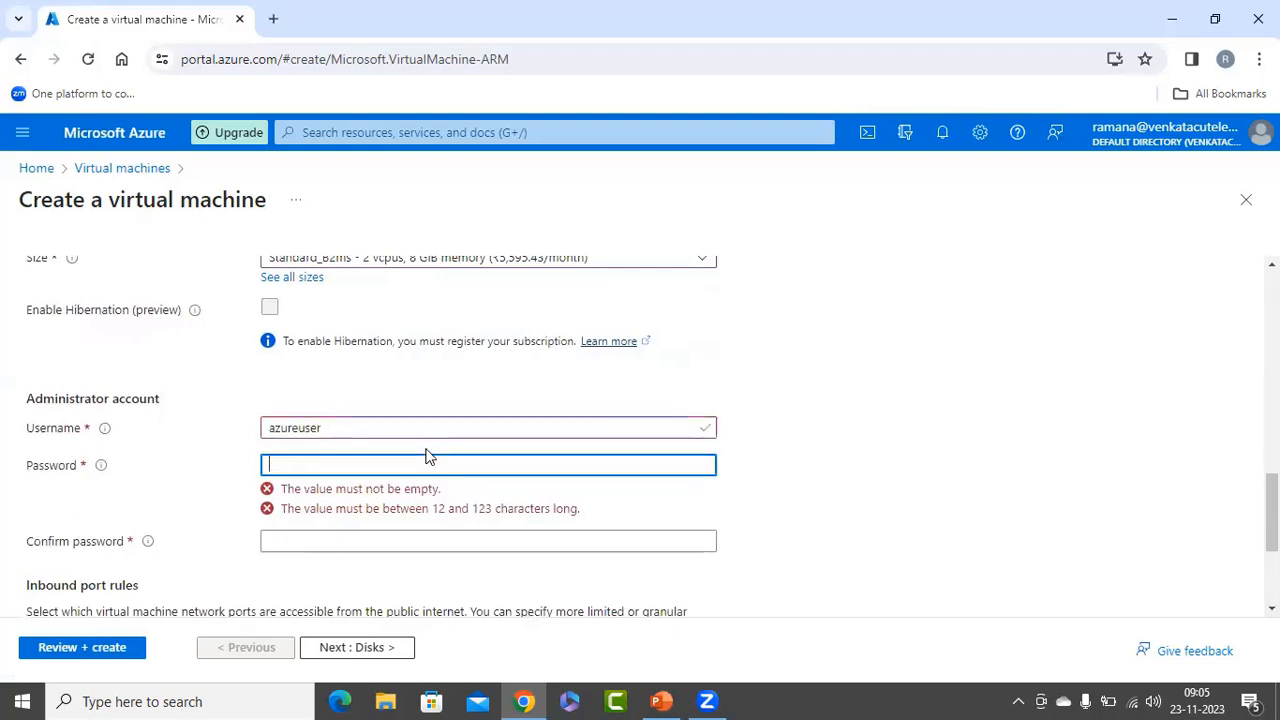
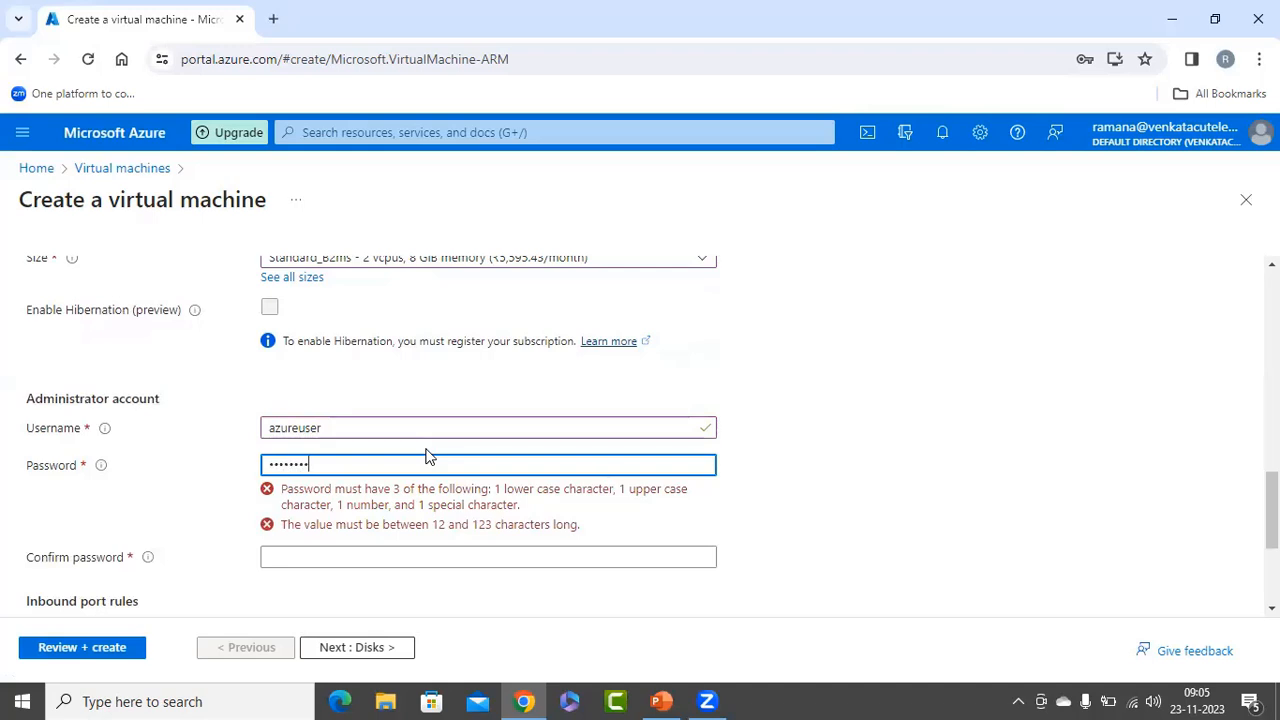
key(Tab)
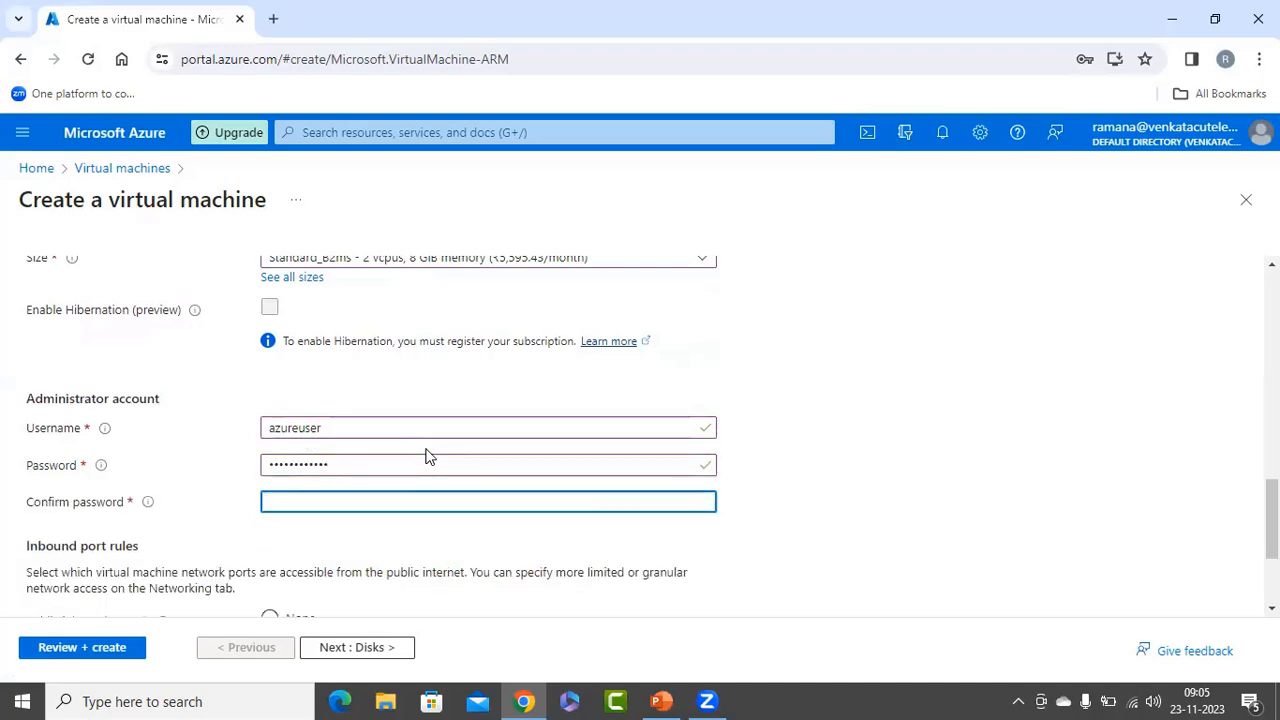
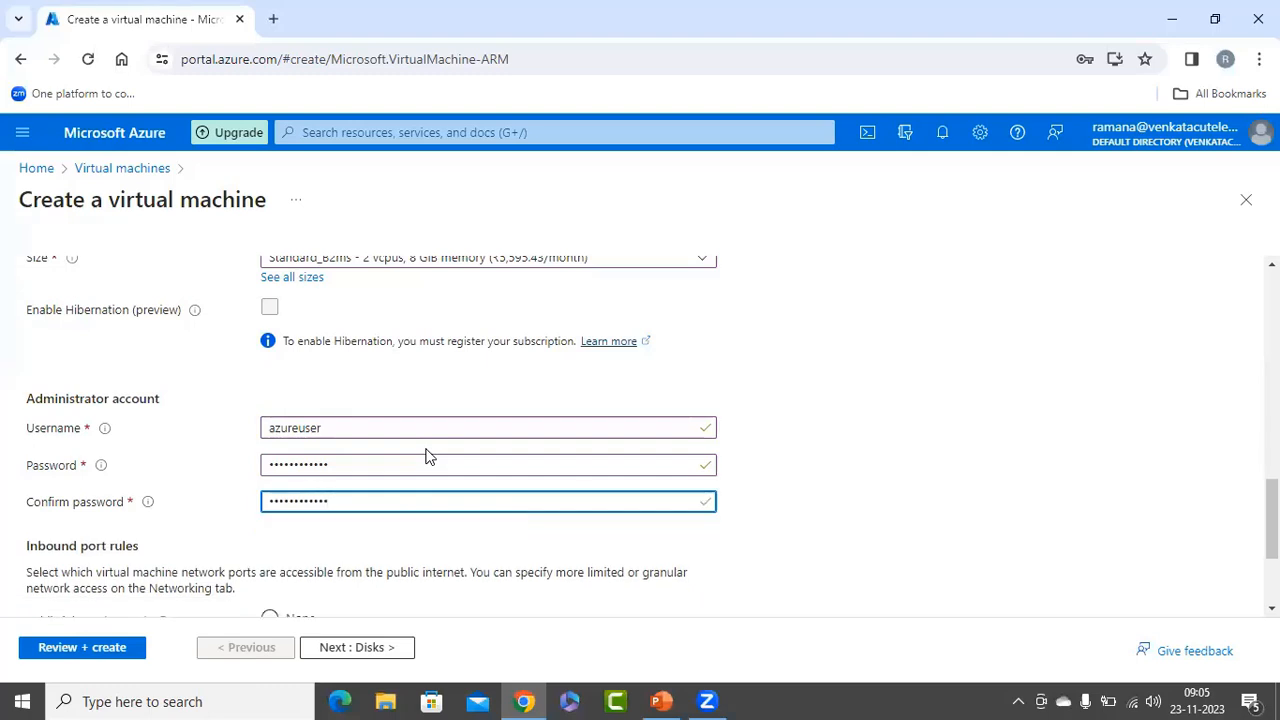
Validate the vm1 configuration and start its deployment.
scroll(474, 491, down, 2)
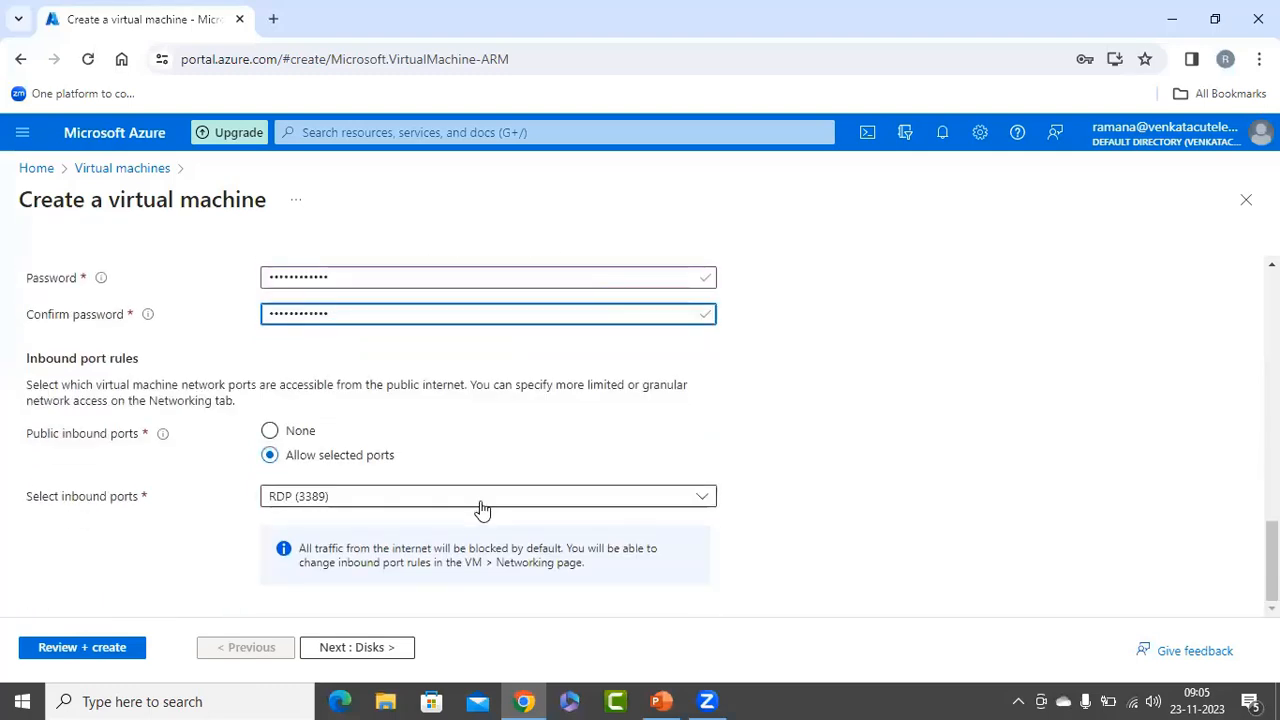
click(66, 649)
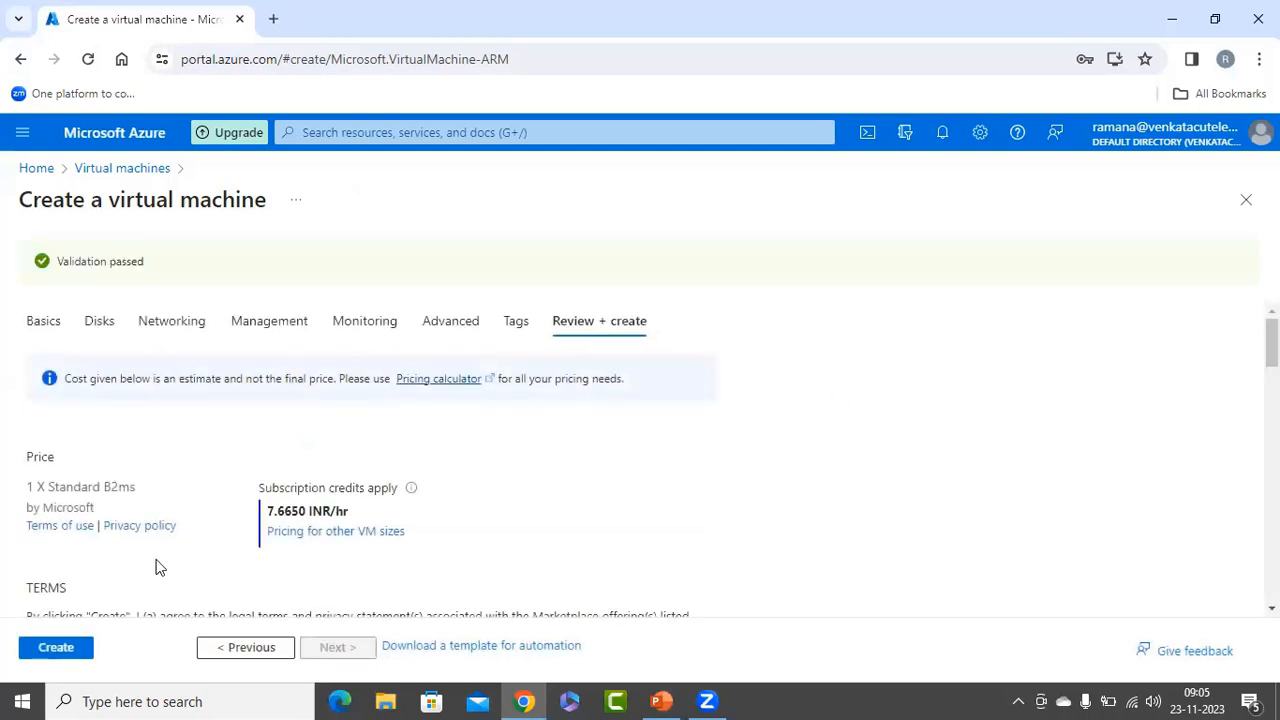
click(60, 652)
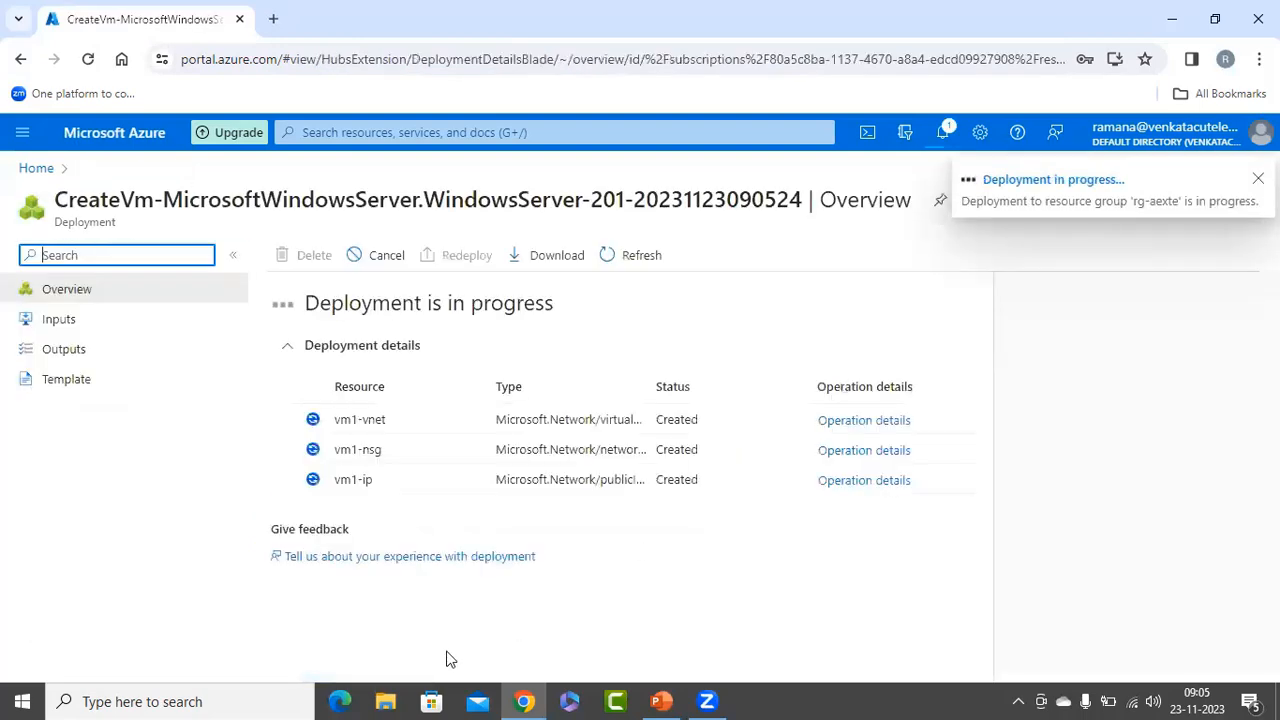
Switch to File Explorer and open the iisintall script from C:\pScripts for editing in Windows PowerShell ISE.
click(387, 697)
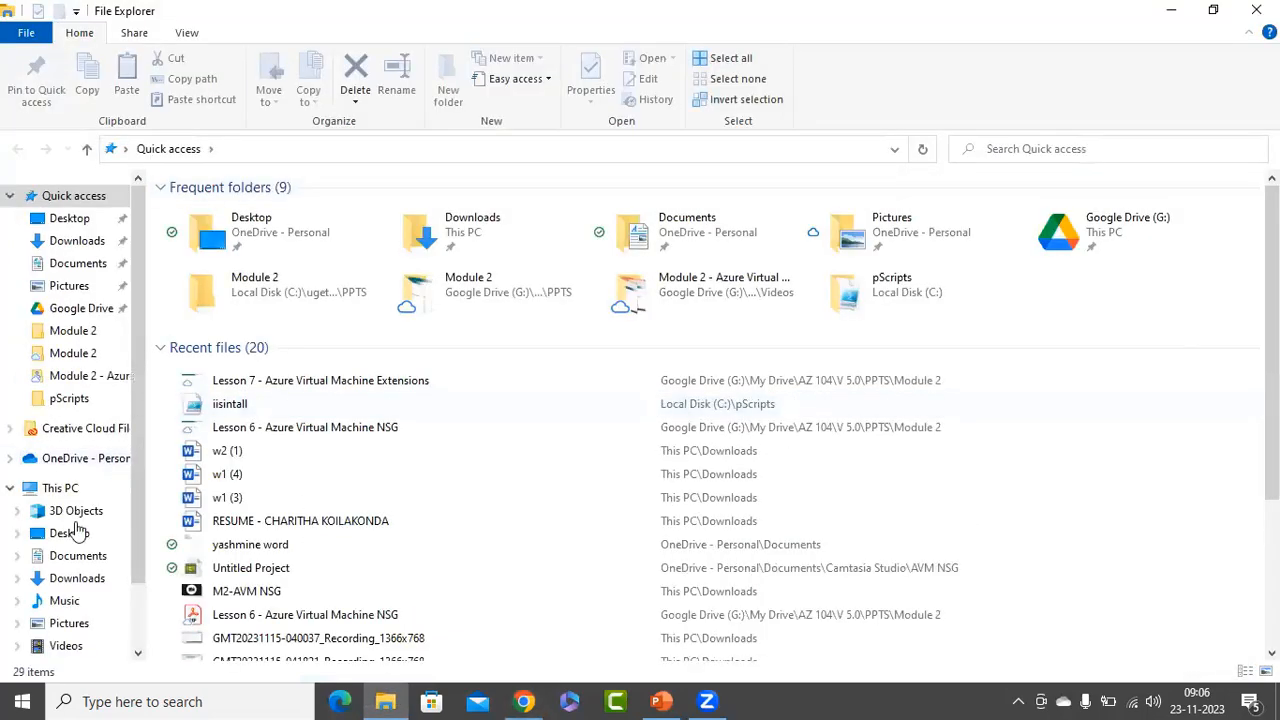
click(66, 490)
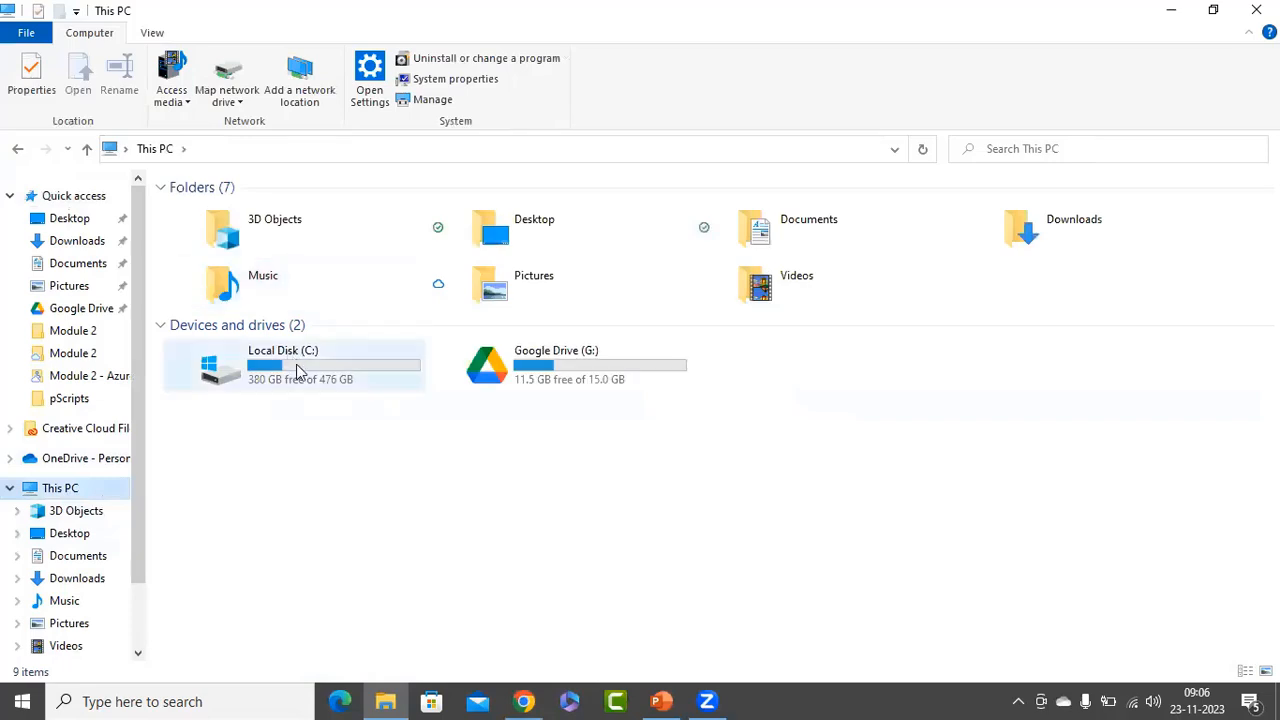
double_click(296, 364)
double_click(200, 287)
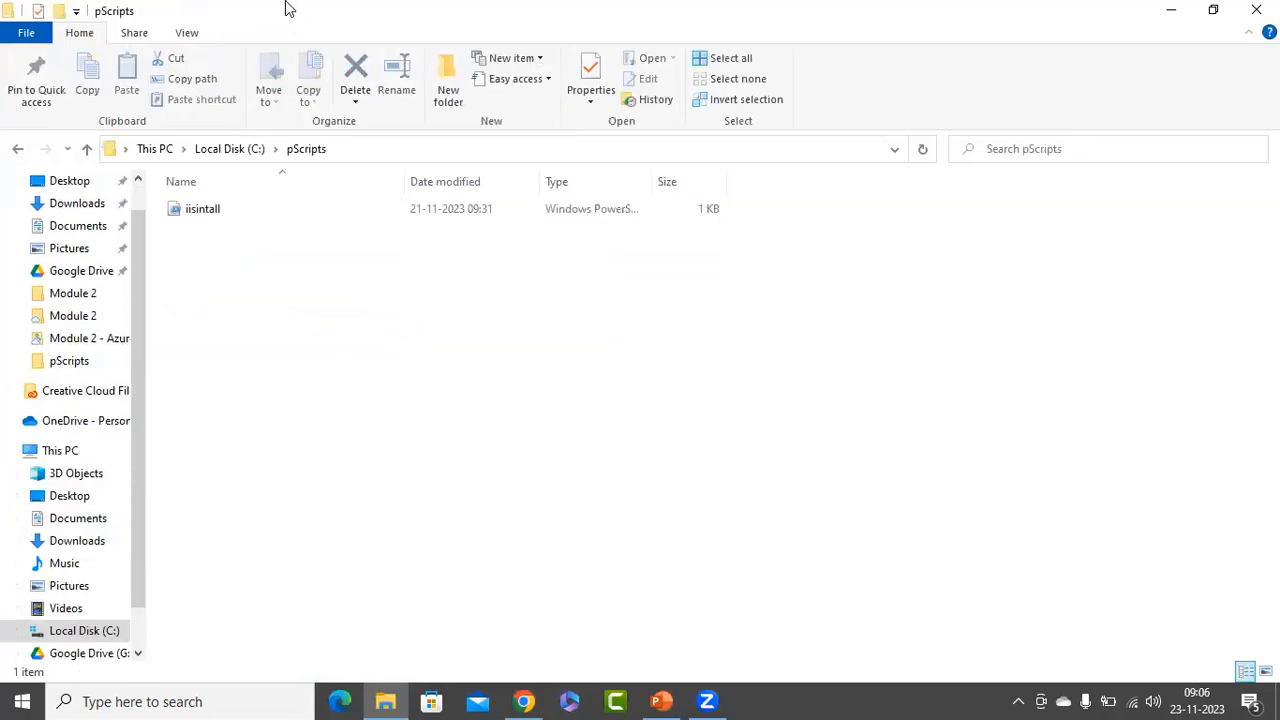
click(211, 218)
double_click(220, 211)
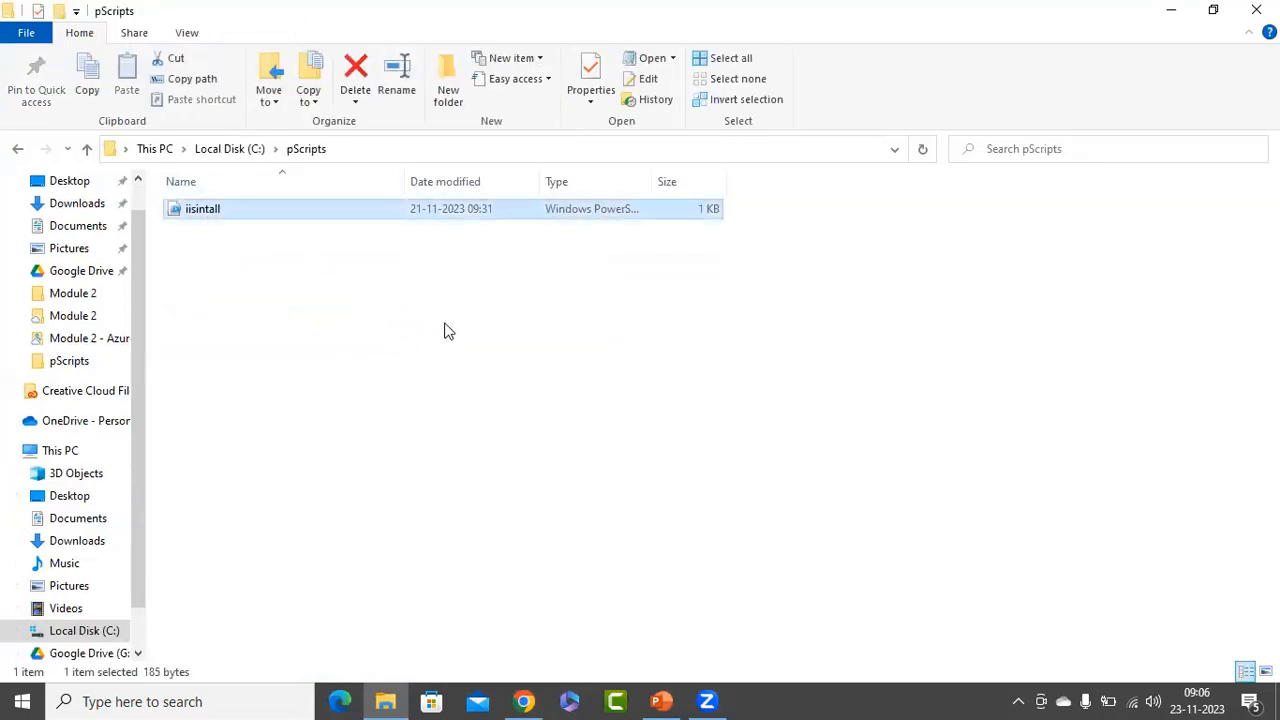
click(802, 80)
right_click(250, 209)
click(300, 262)
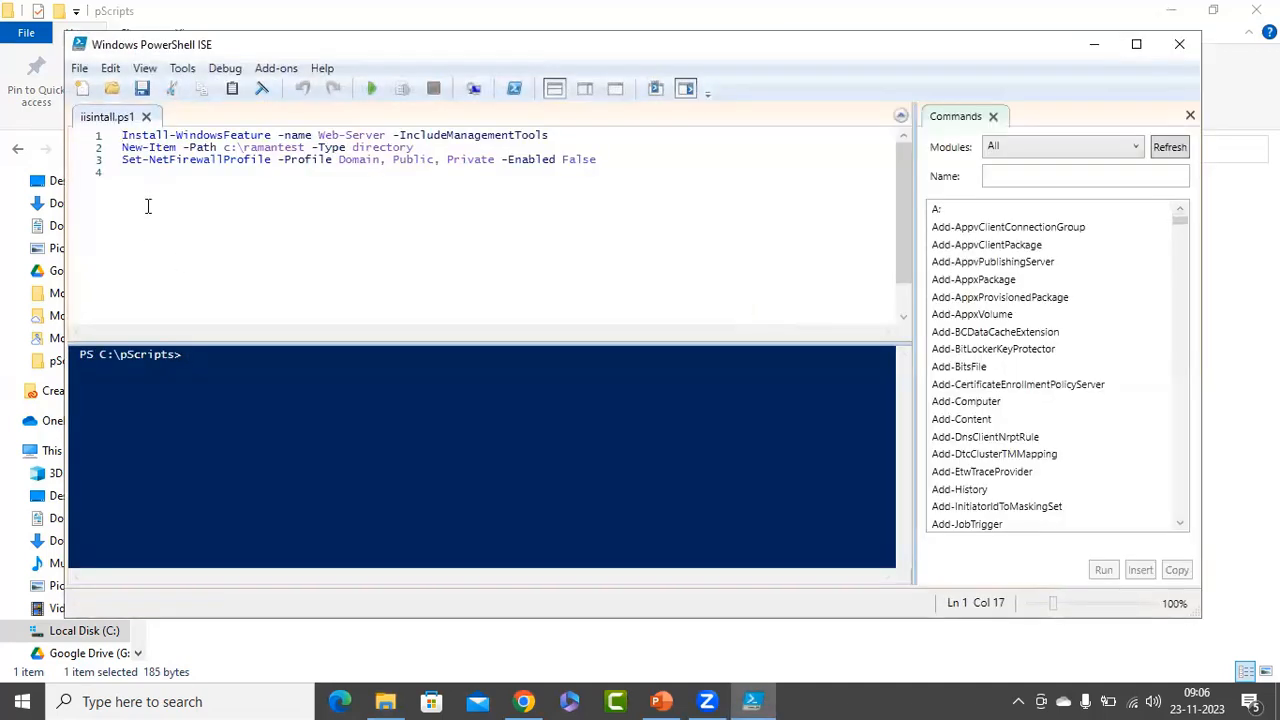
Examine the script's Web-Server install, directory creation and firewall profile commands, and close the script and file windows.
click(124, 137)
drag(122, 137, 560, 138)
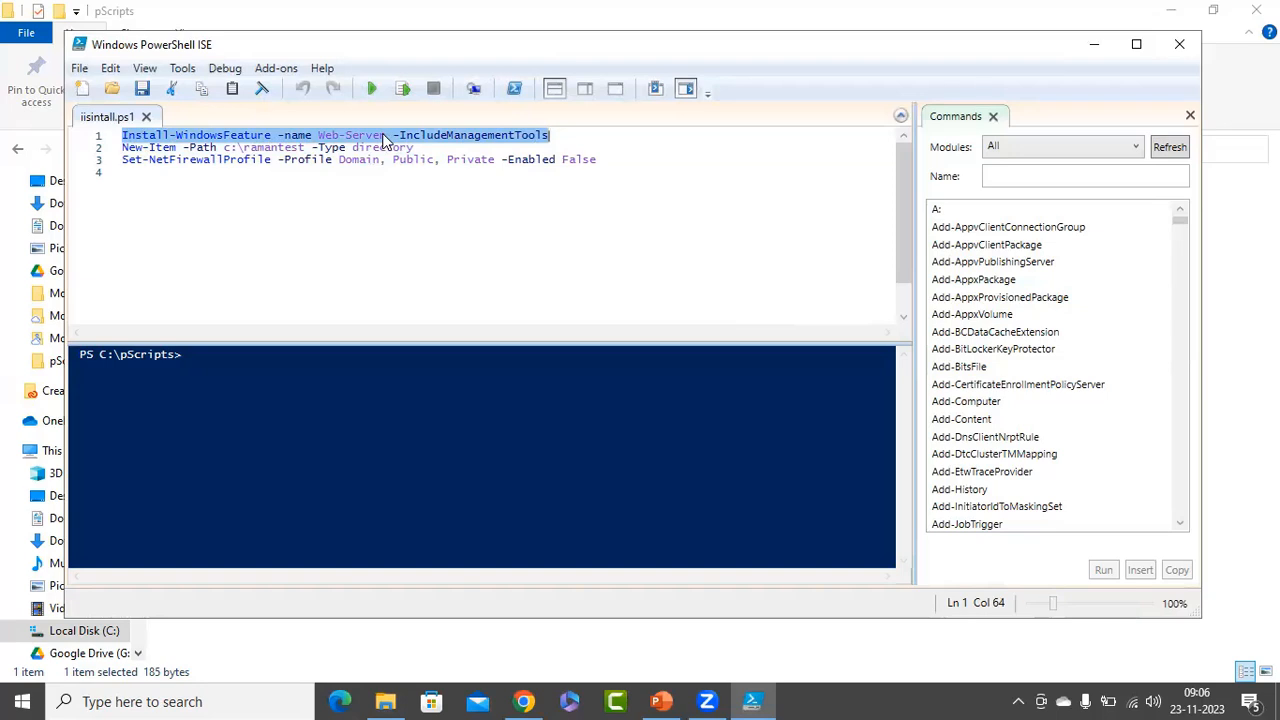
click(557, 140)
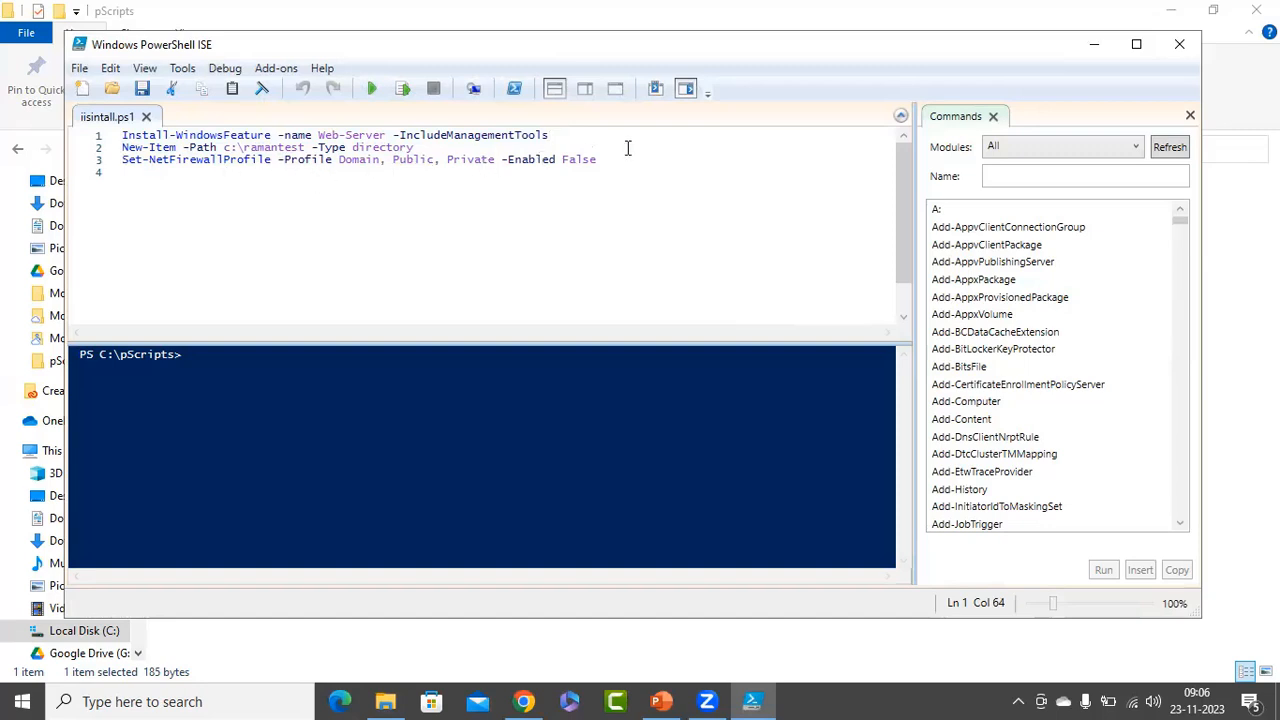
drag(618, 159, 122, 135)
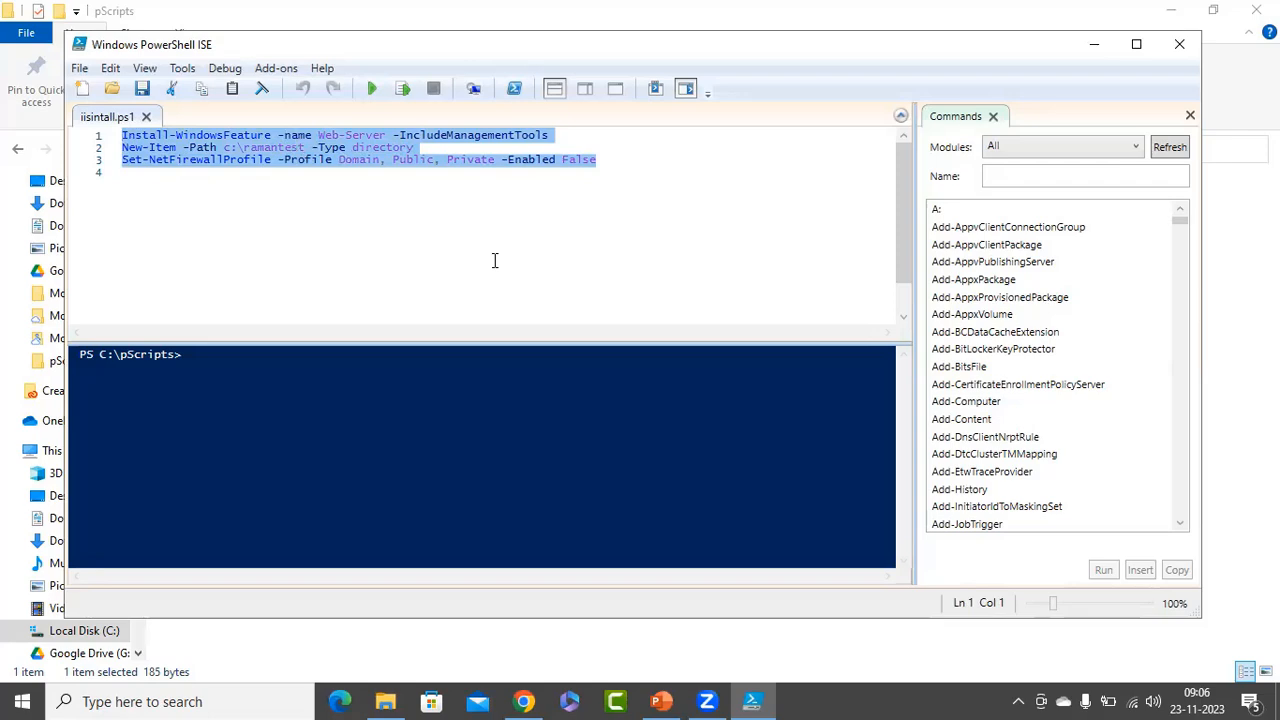
click(1178, 45)
click(1171, 16)
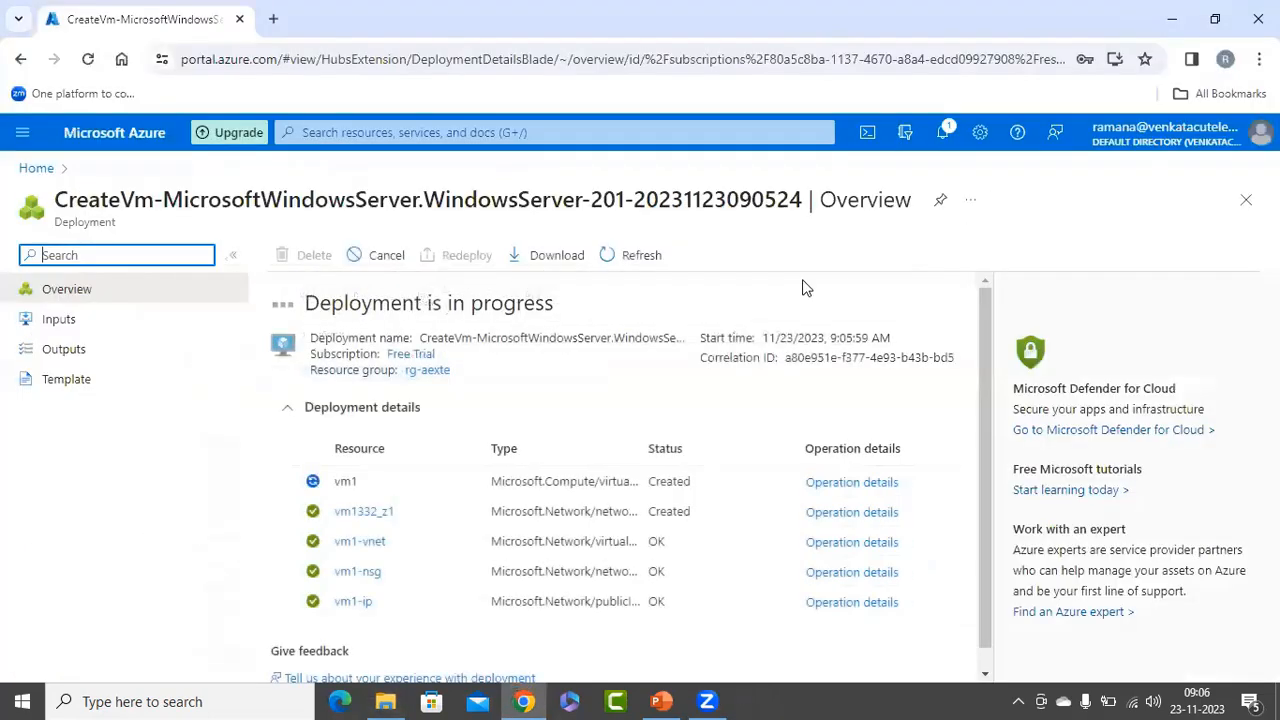
Start creating another Azure virtual machine and assign it to the existing resource group rg-aexte.
click(36, 168)
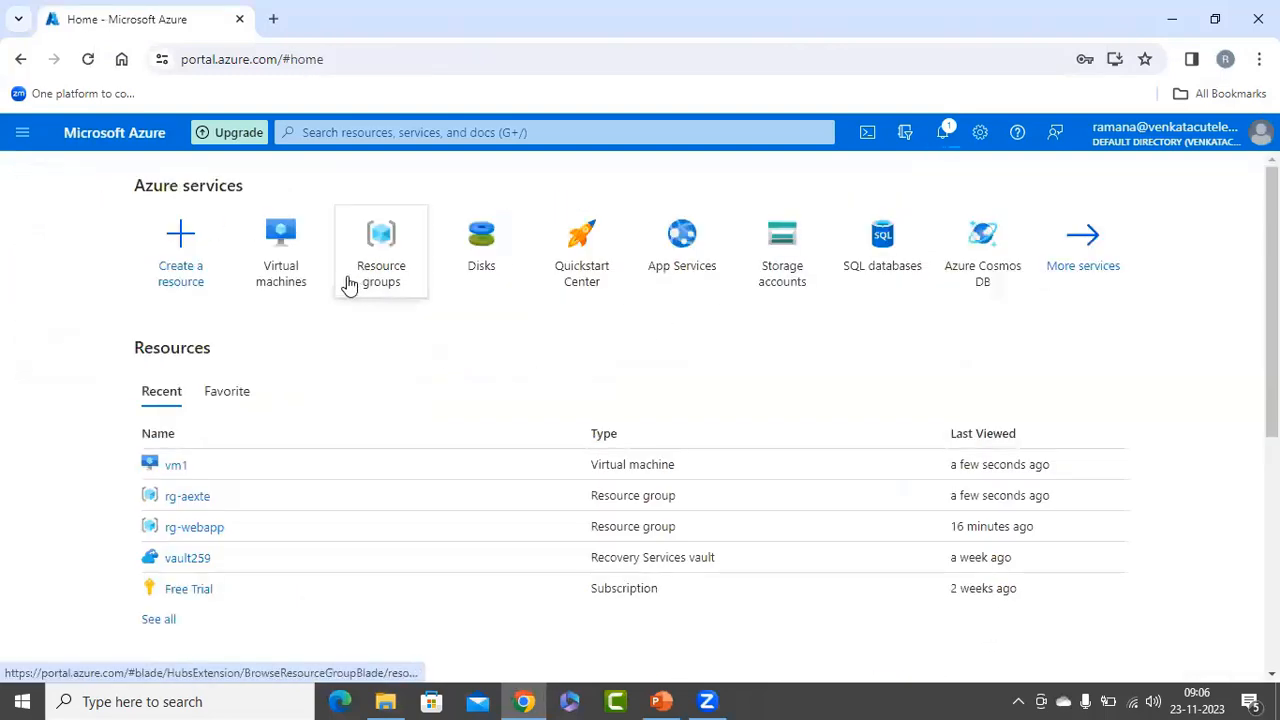
click(278, 245)
click(55, 254)
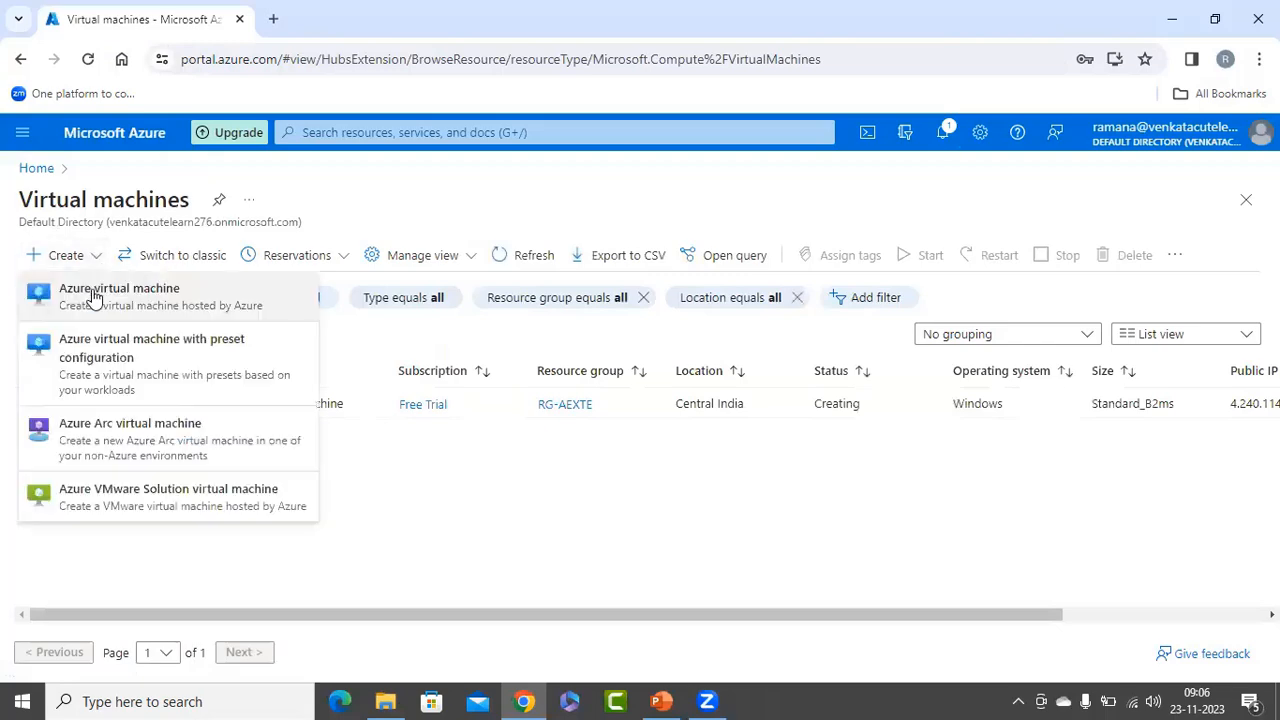
click(95, 290)
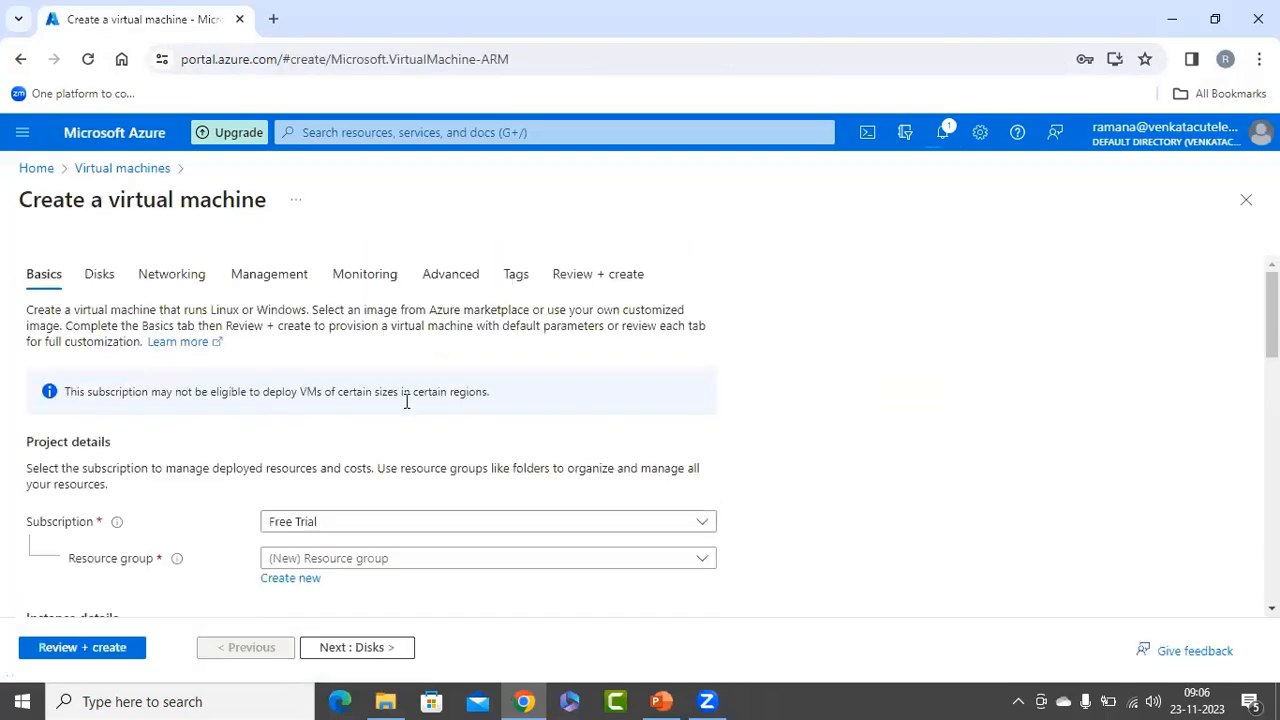
scroll(333, 438, down, 3)
click(337, 279)
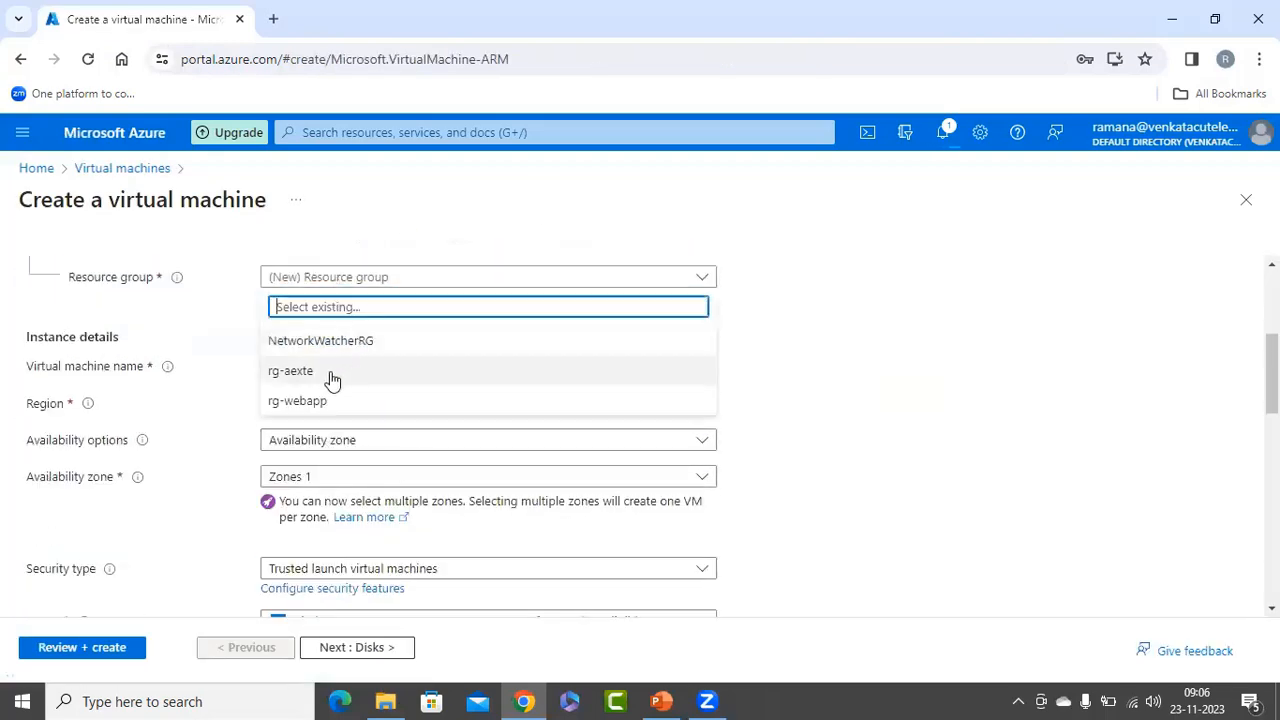
click(345, 372)
Name the second virtual machine vm2 and check its region, availability and image settings.
scroll(425, 357, down, 1)
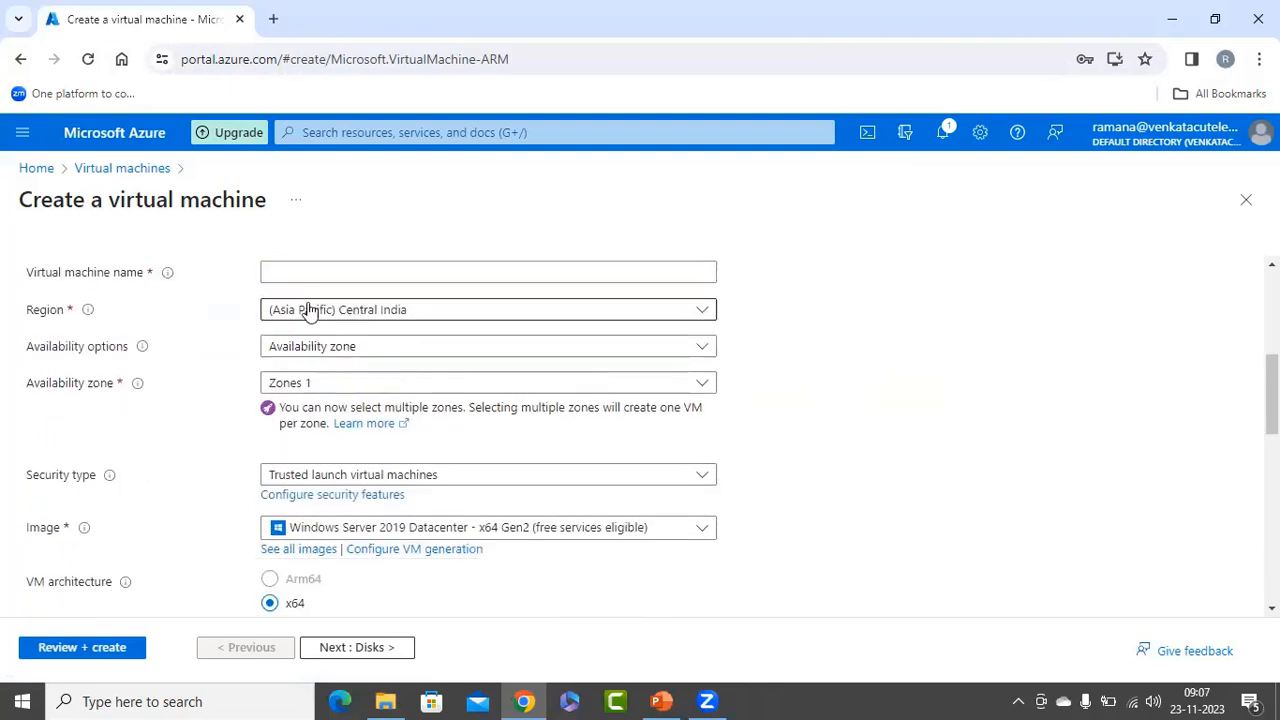
scroll(309, 309, up, 1)
click(311, 364)
text(vm2)
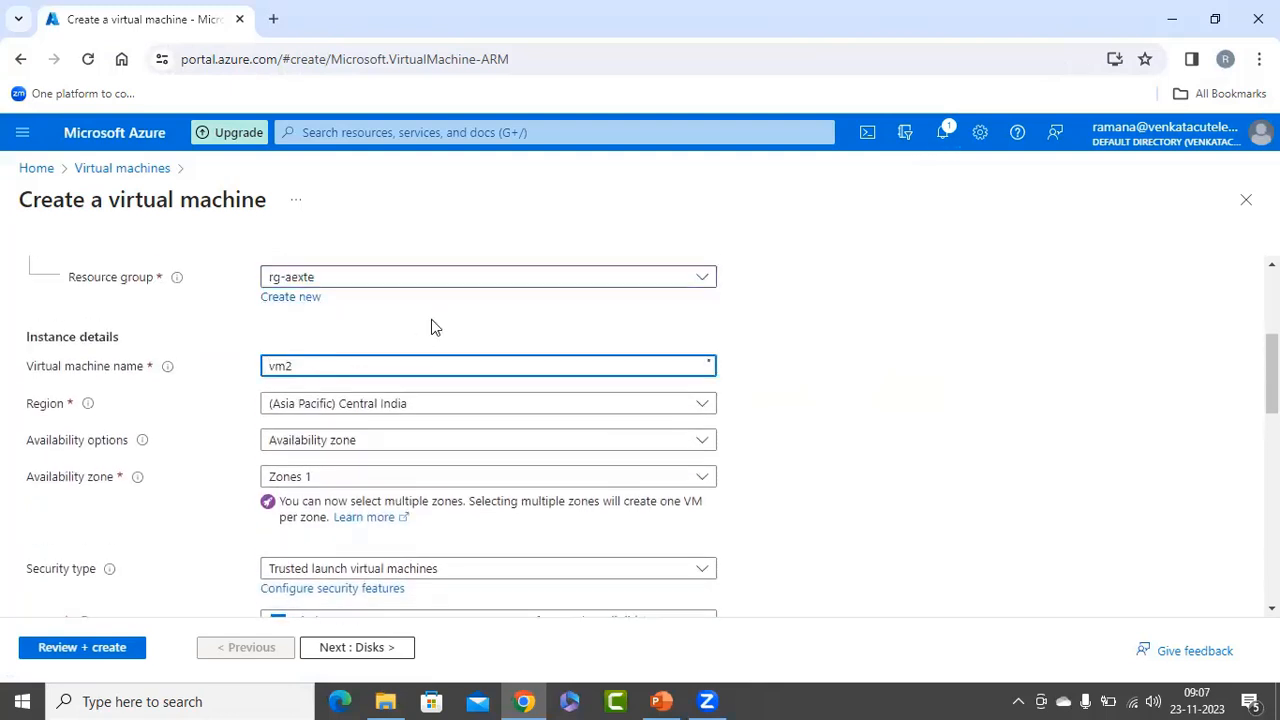
scroll(423, 337, down, 2)
scroll(400, 354, up, 1)
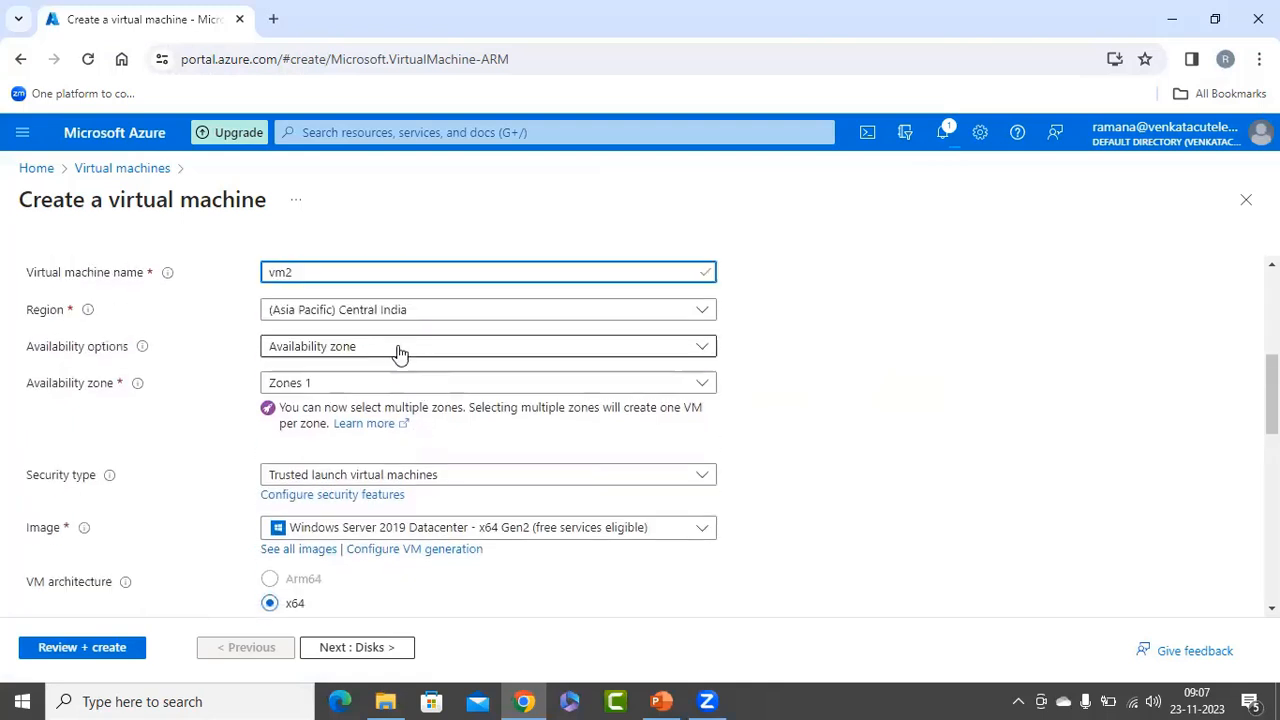
Set vm2's region to (Asia Pacific) Central India.
click(372, 316)
text(centra)
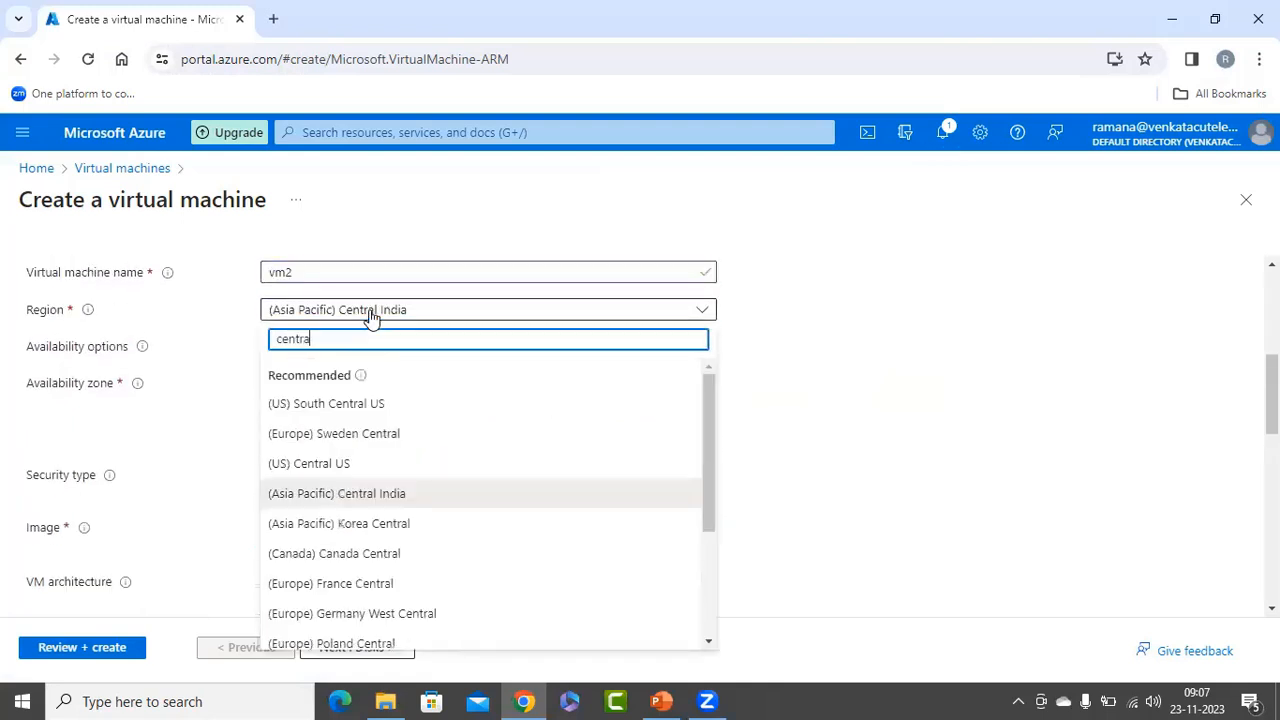
text(l)
click(346, 493)
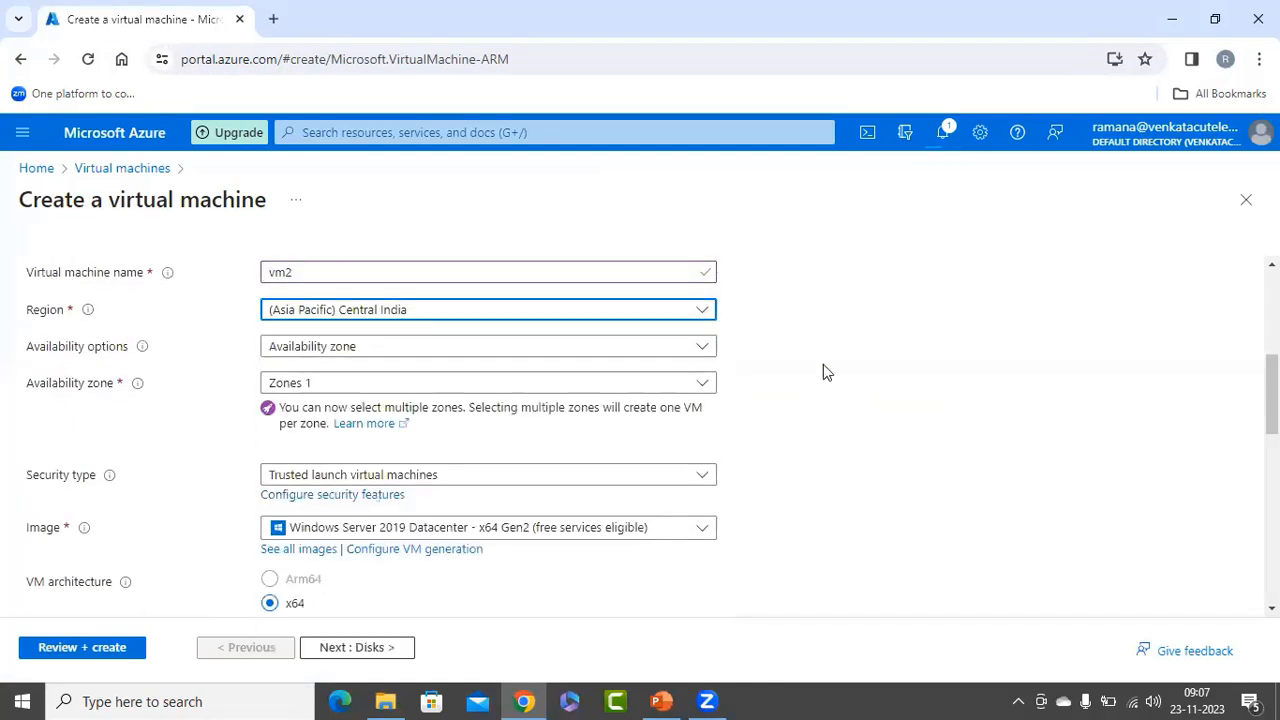
Set vm2's administrator username to azureuser, and enter and confirm the administrator password.
scroll(830, 362, down, 1)
scroll(830, 361, down, 1)
scroll(847, 378, down, 6)
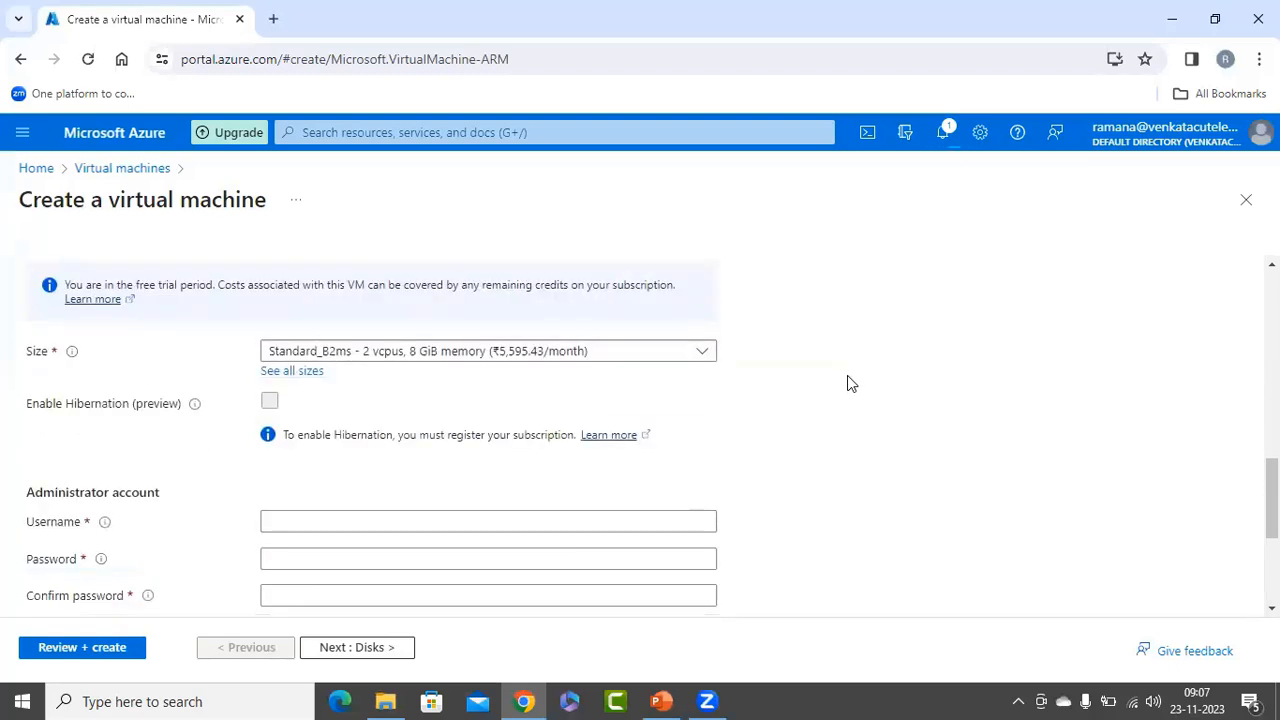
scroll(847, 378, up, 1)
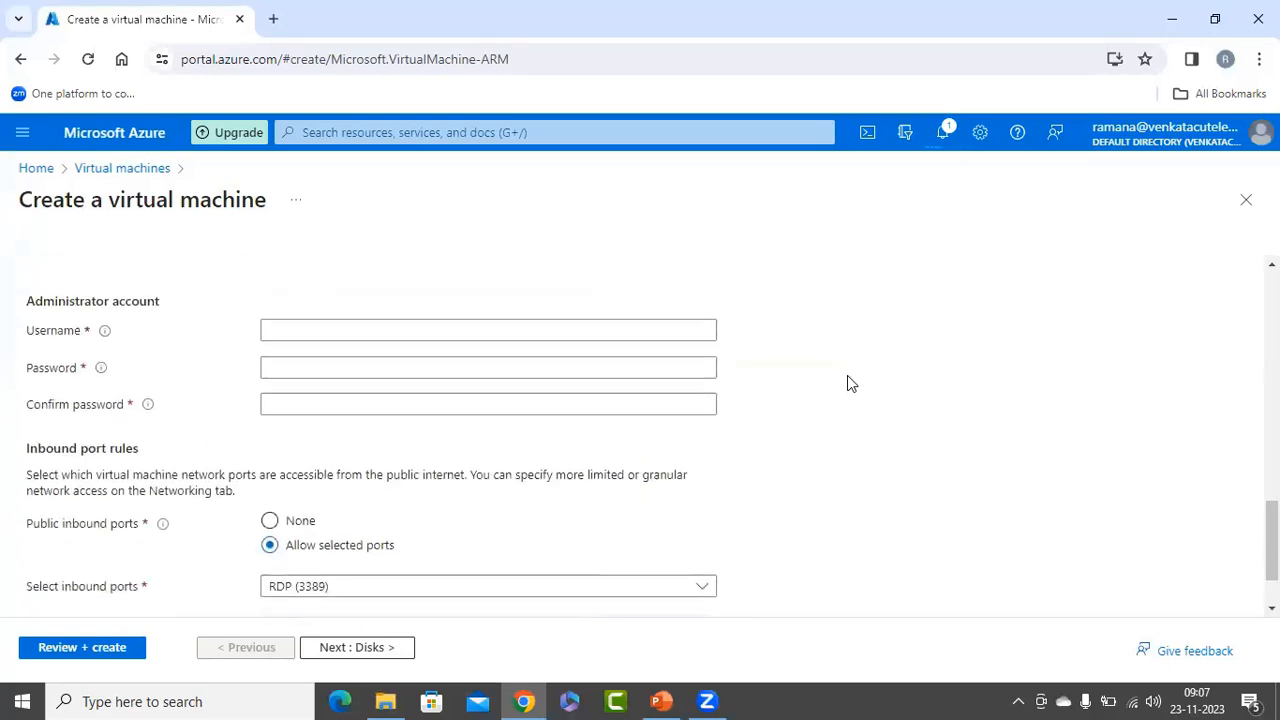
click(351, 331)
text(azureuser)
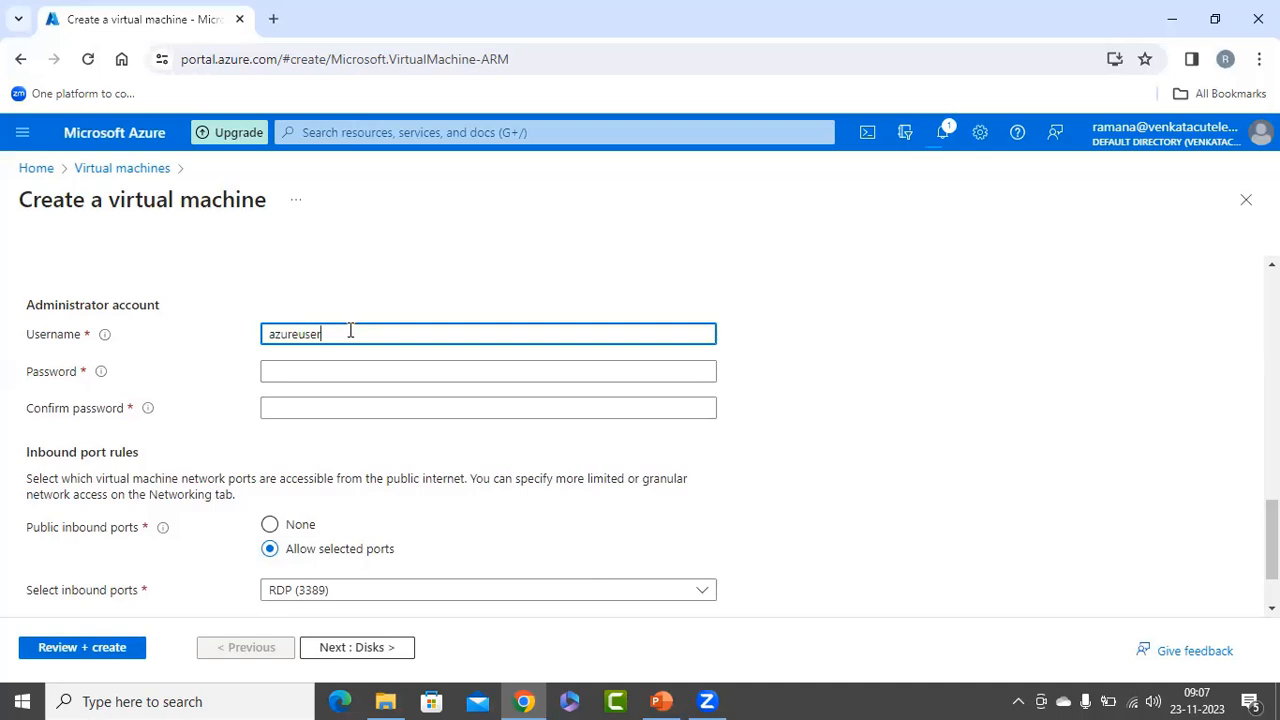
key(Tab)
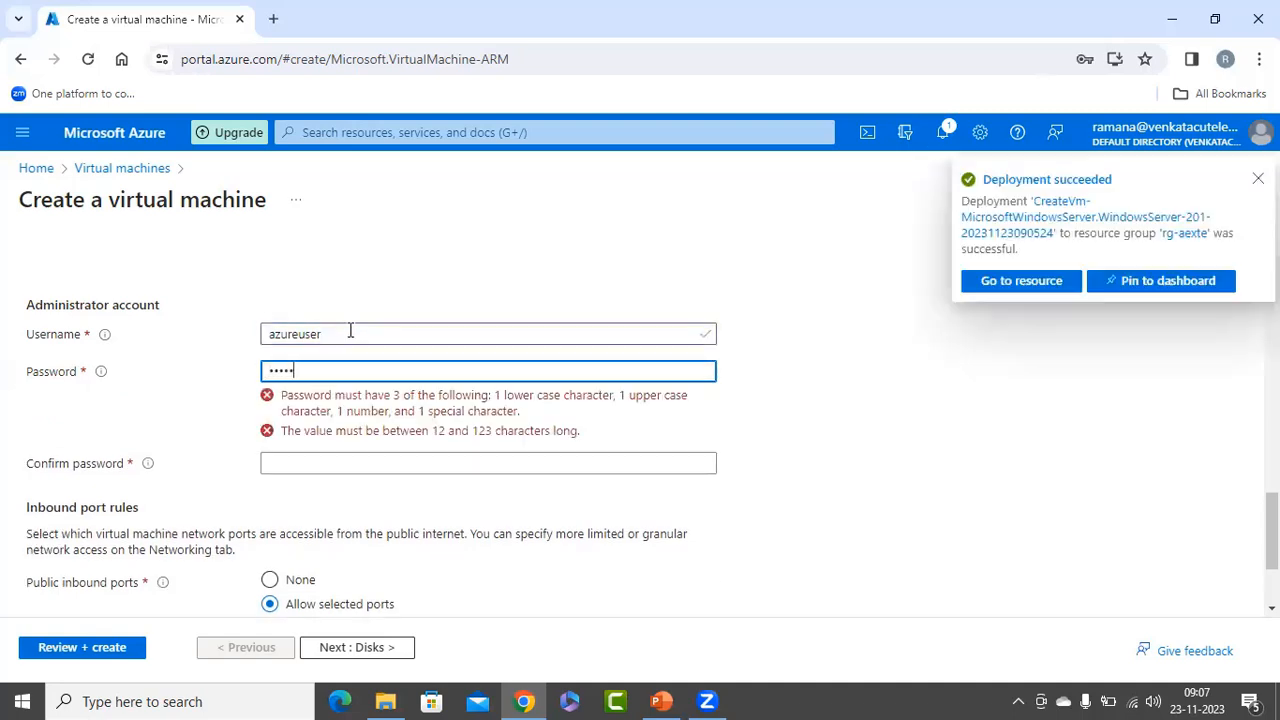
key(Tab)
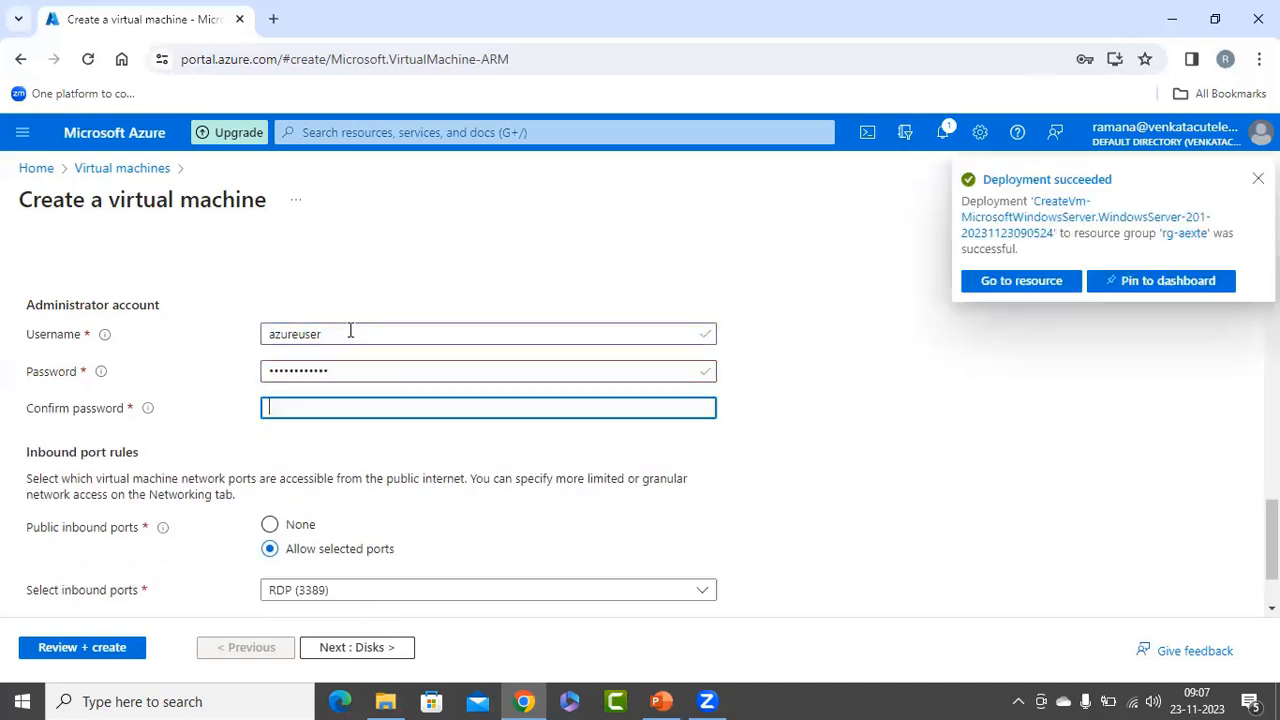
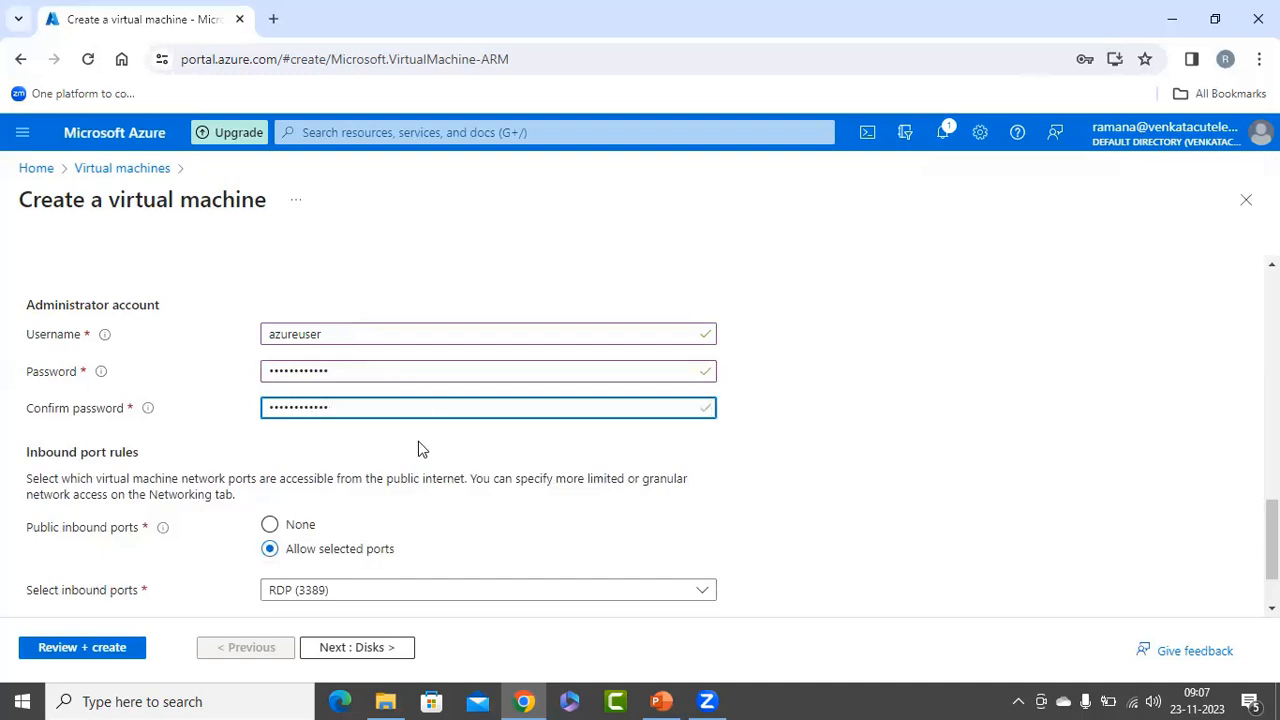
Keep the RDP (3389) inbound port rule, go to vm2's advanced settings and open the list of installable extensions.
scroll(347, 484, down, 1)
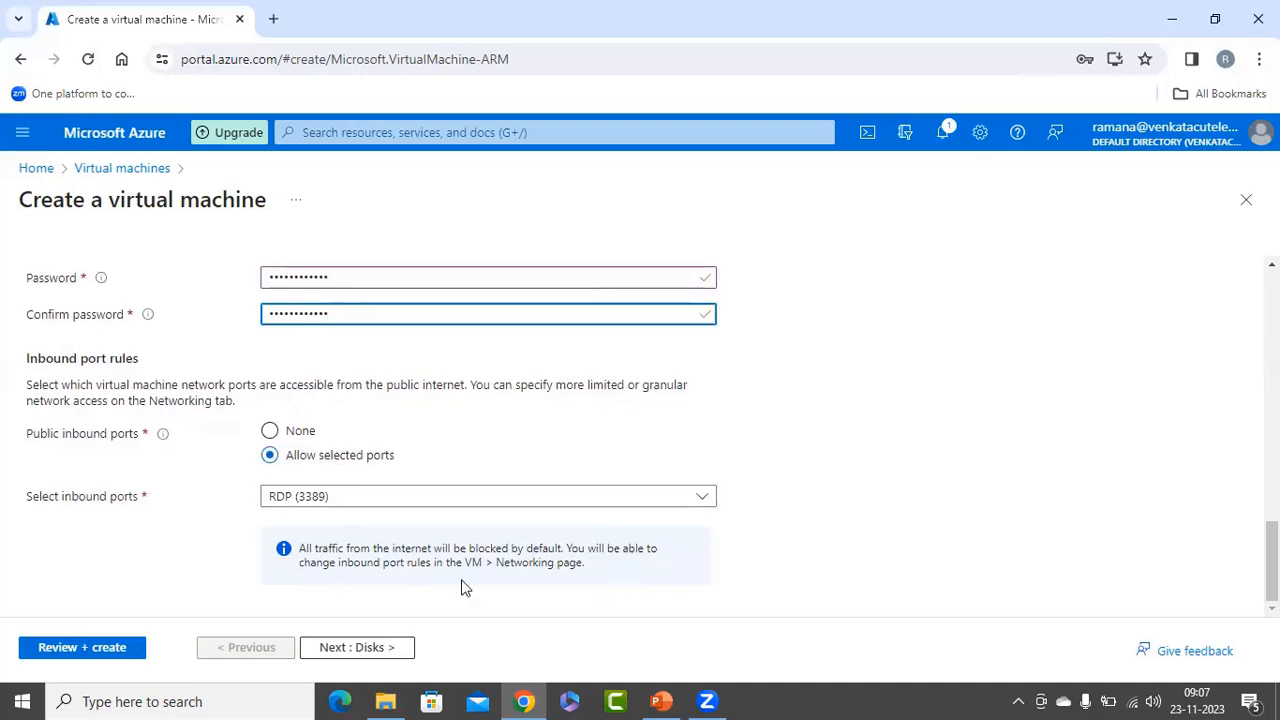
click(182, 608)
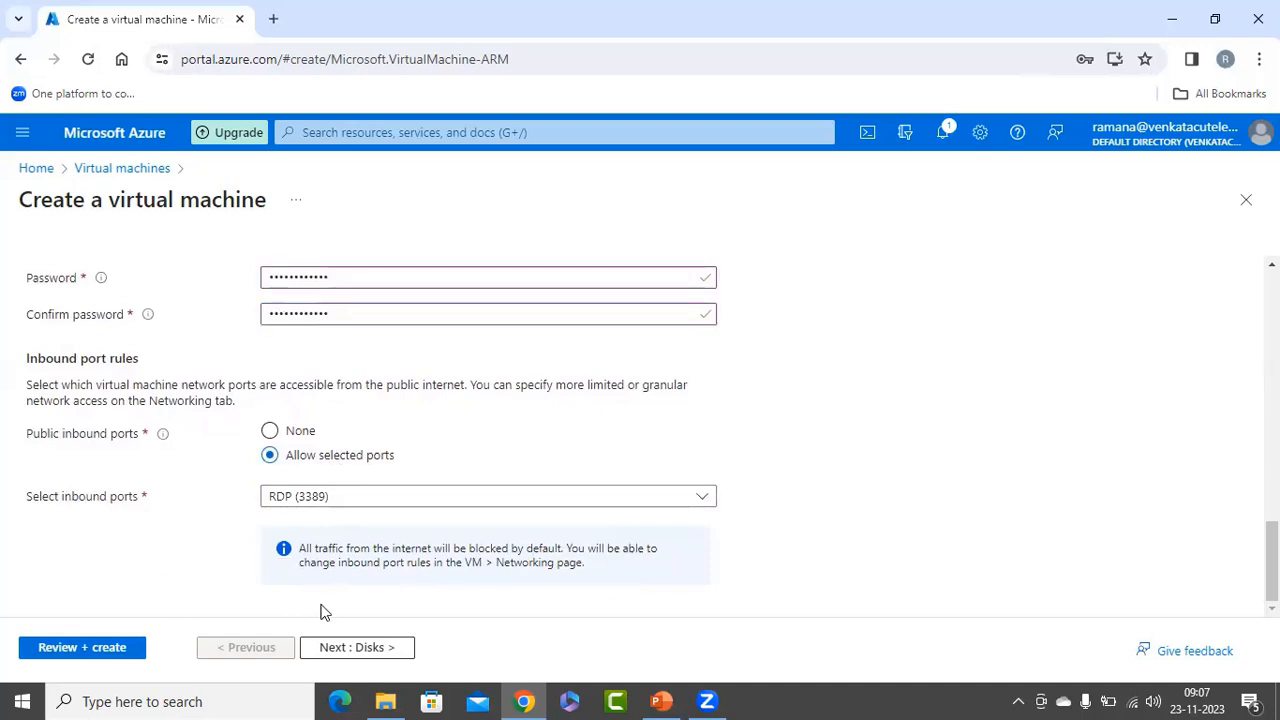
click(371, 650)
click(459, 280)
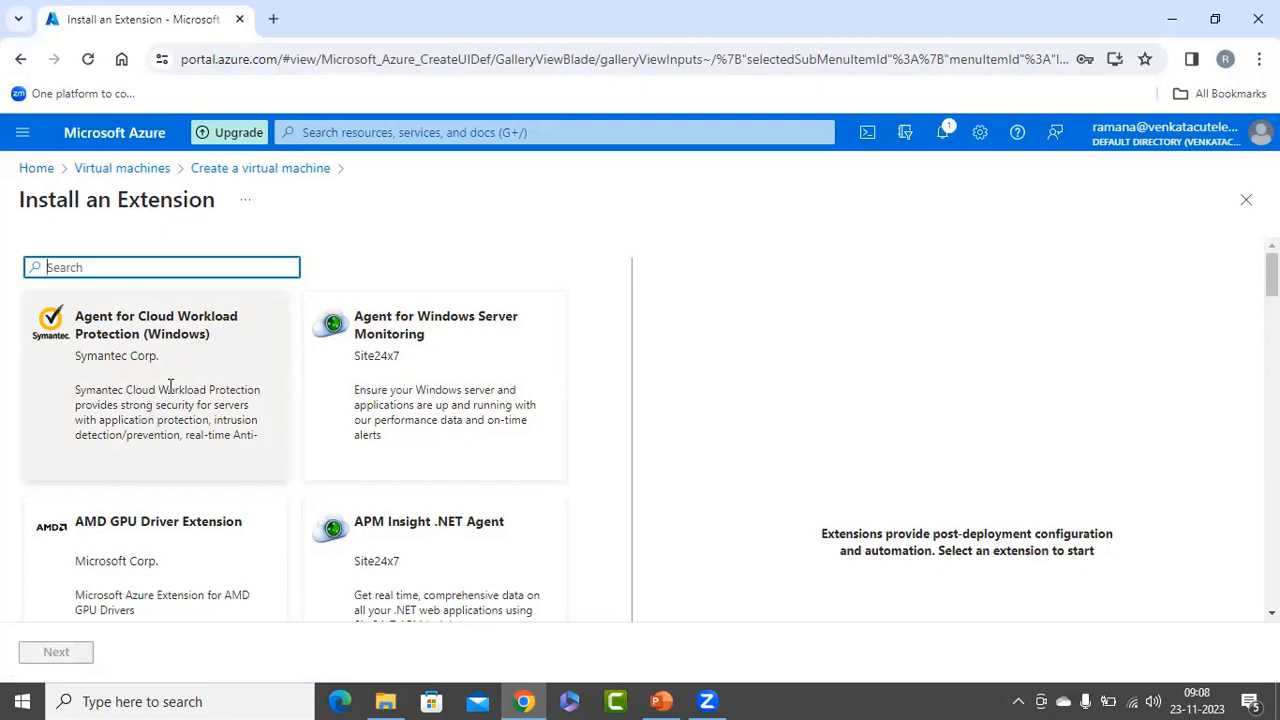
Find the Microsoft Antimalware extension and add it to vm2 with its default configuration.
scroll(180, 390, down, 5)
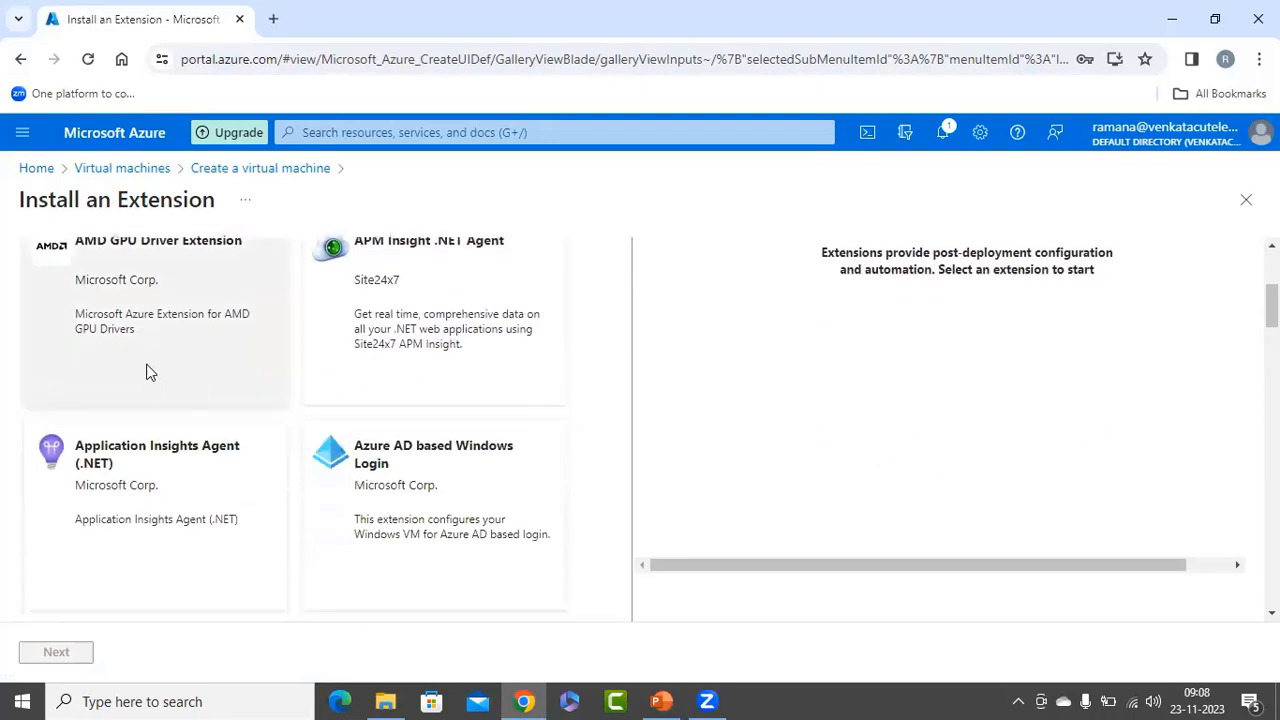
scroll(160, 360, up, 1)
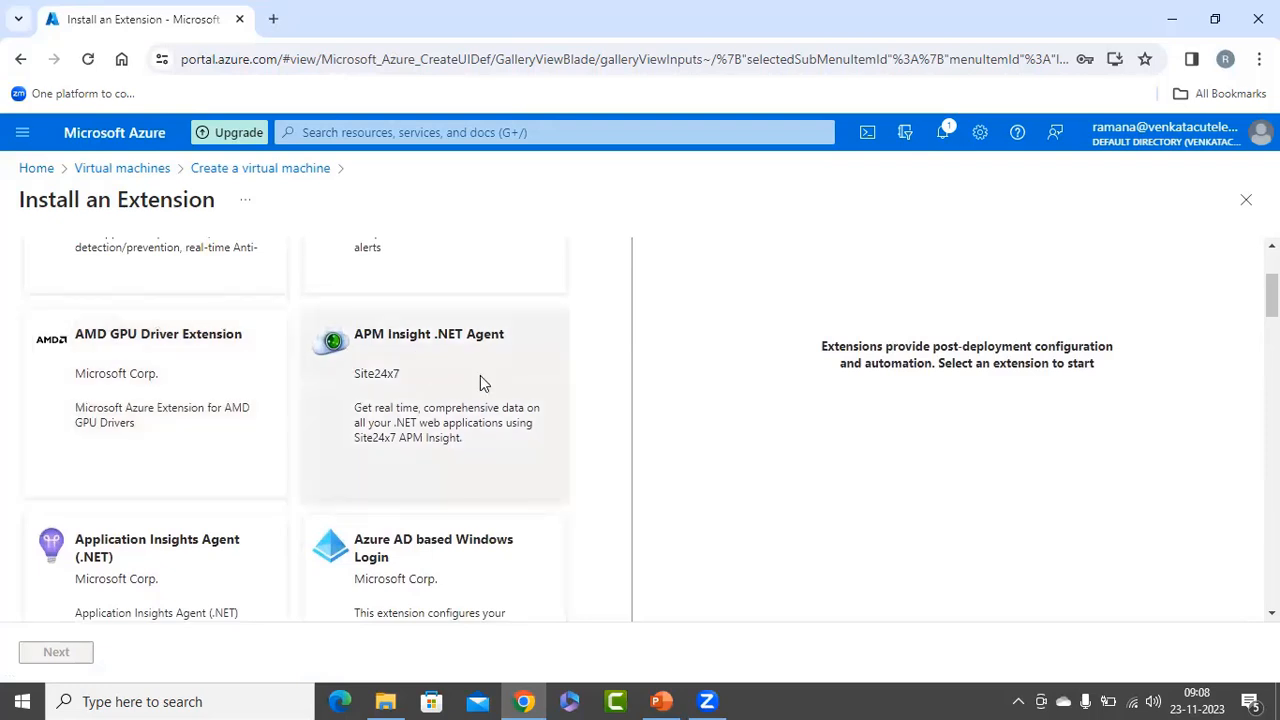
scroll(440, 375, down, 1)
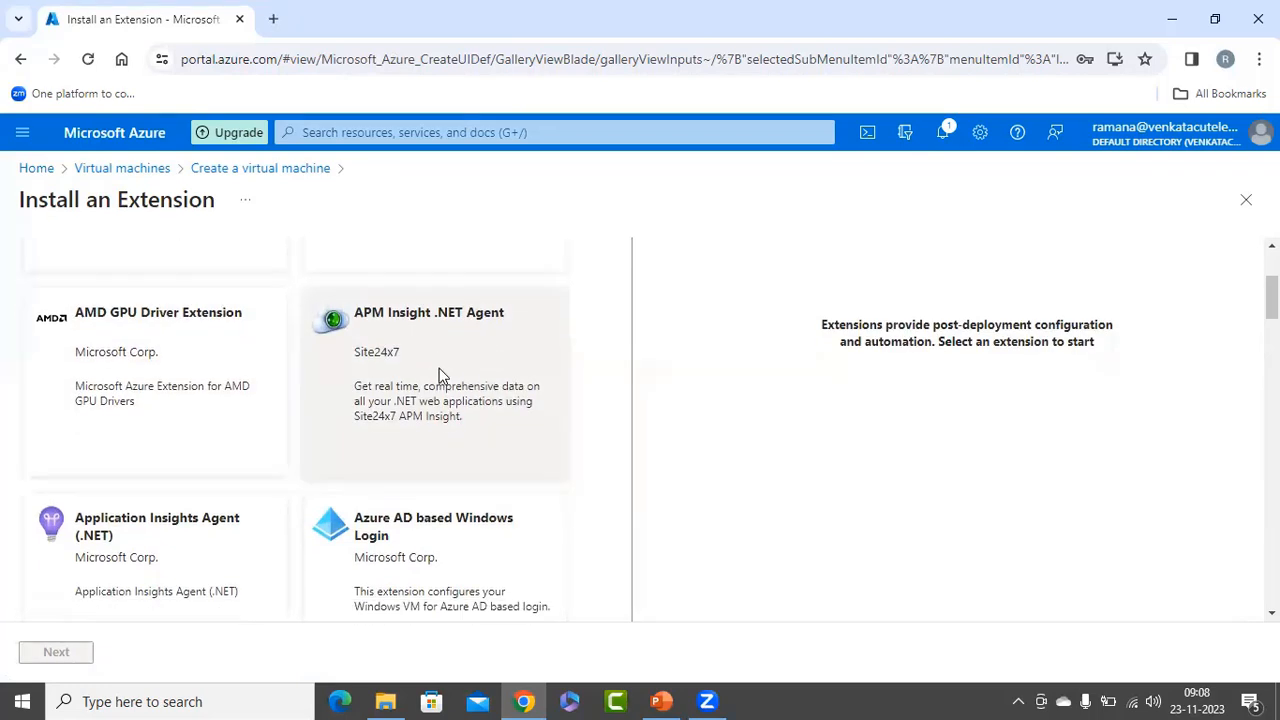
scroll(440, 375, down, 1)
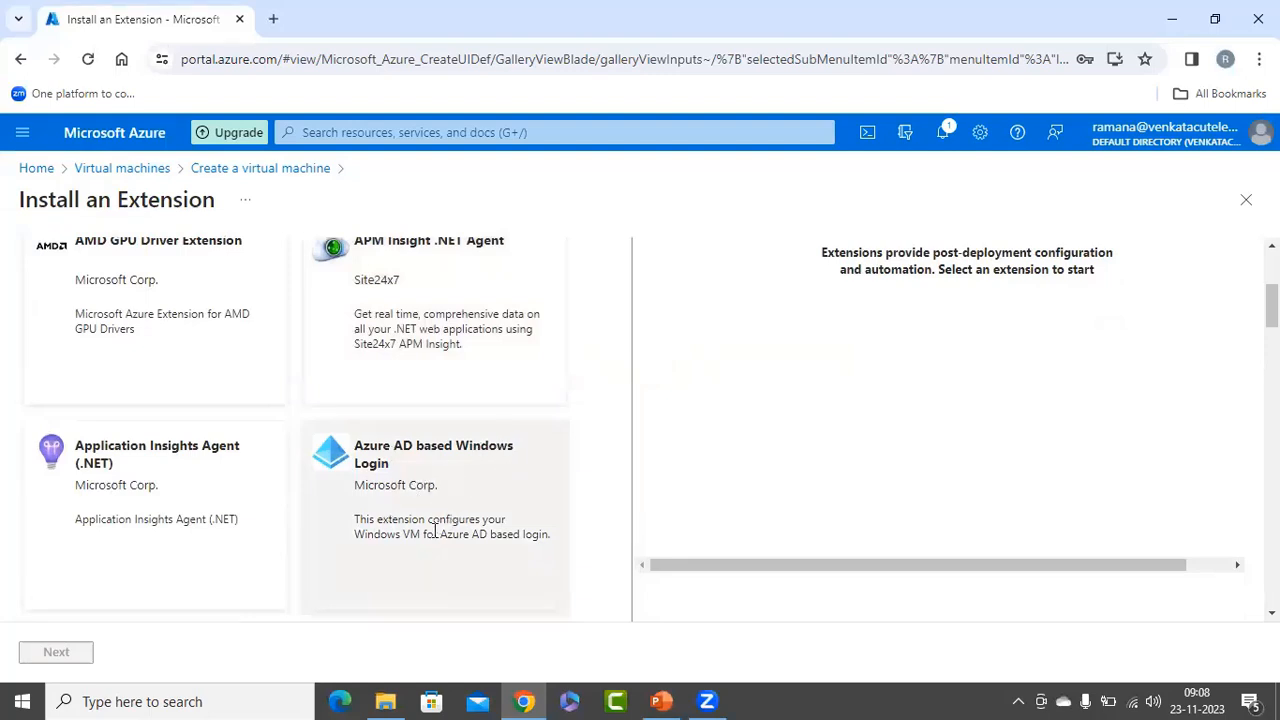
scroll(150, 430, down, 5)
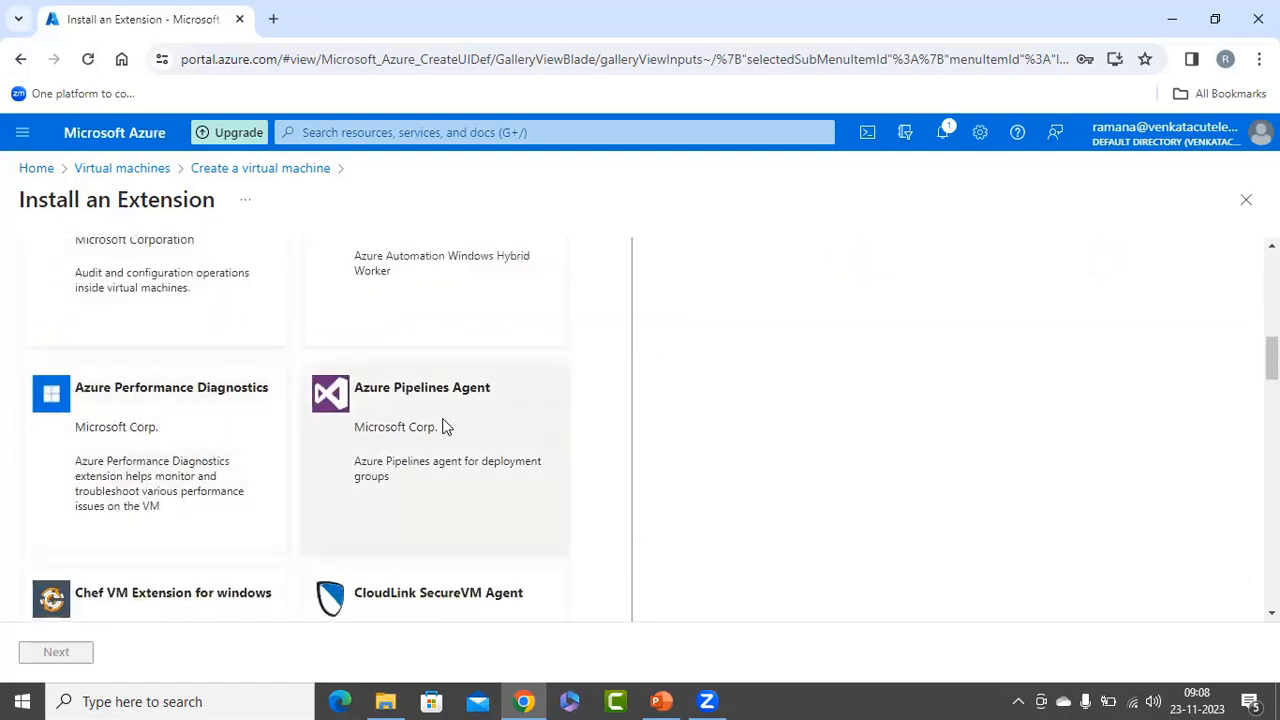
scroll(446, 427, down, 8)
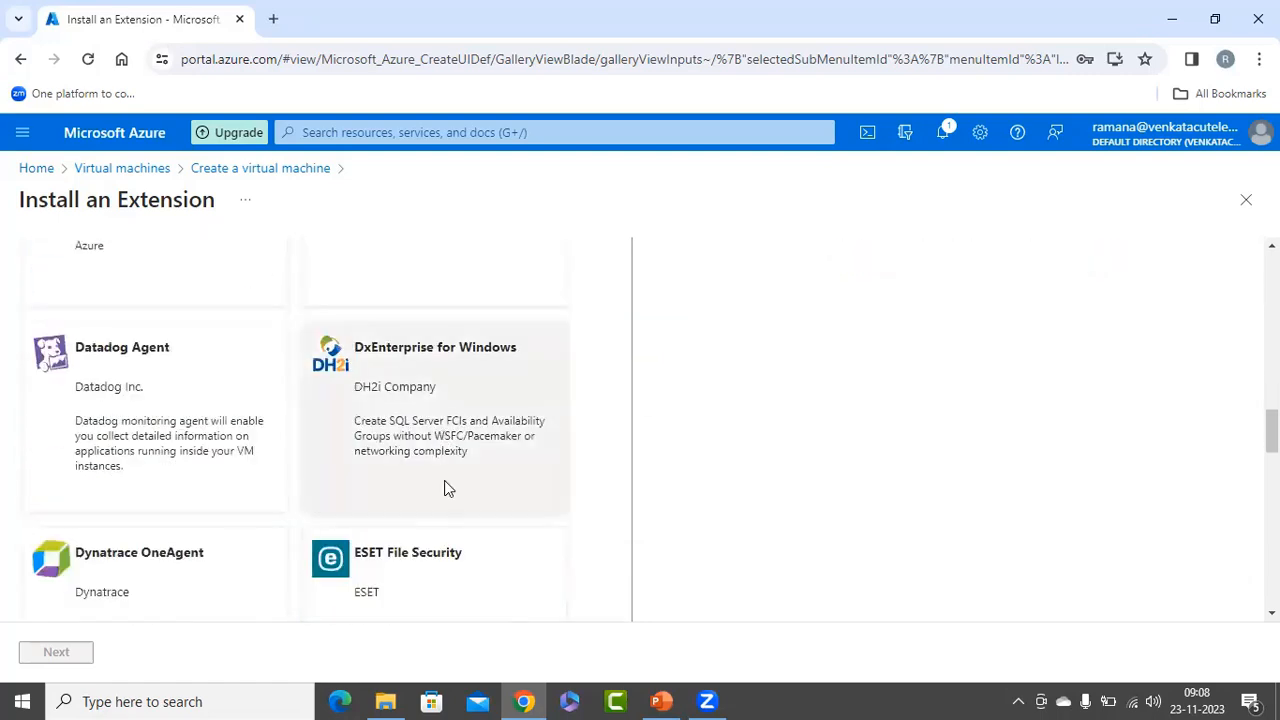
scroll(451, 497, down, 7)
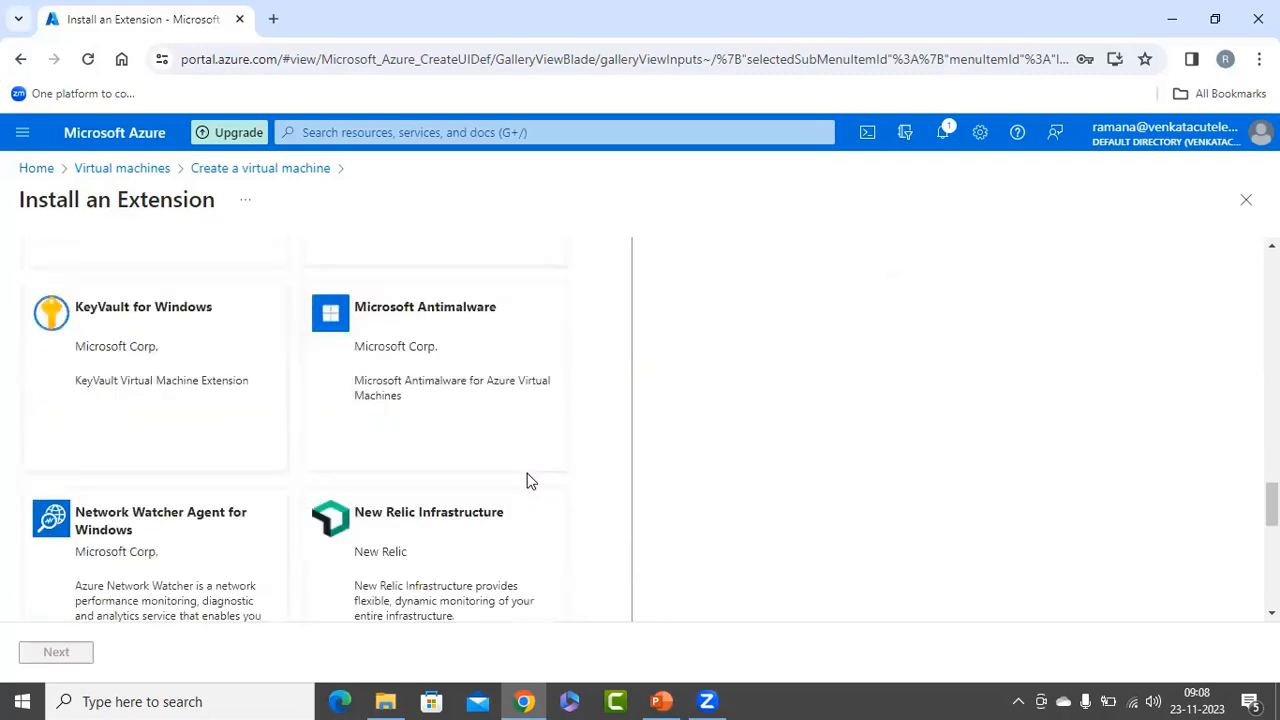
scroll(527, 469, up, 1)
click(474, 365)
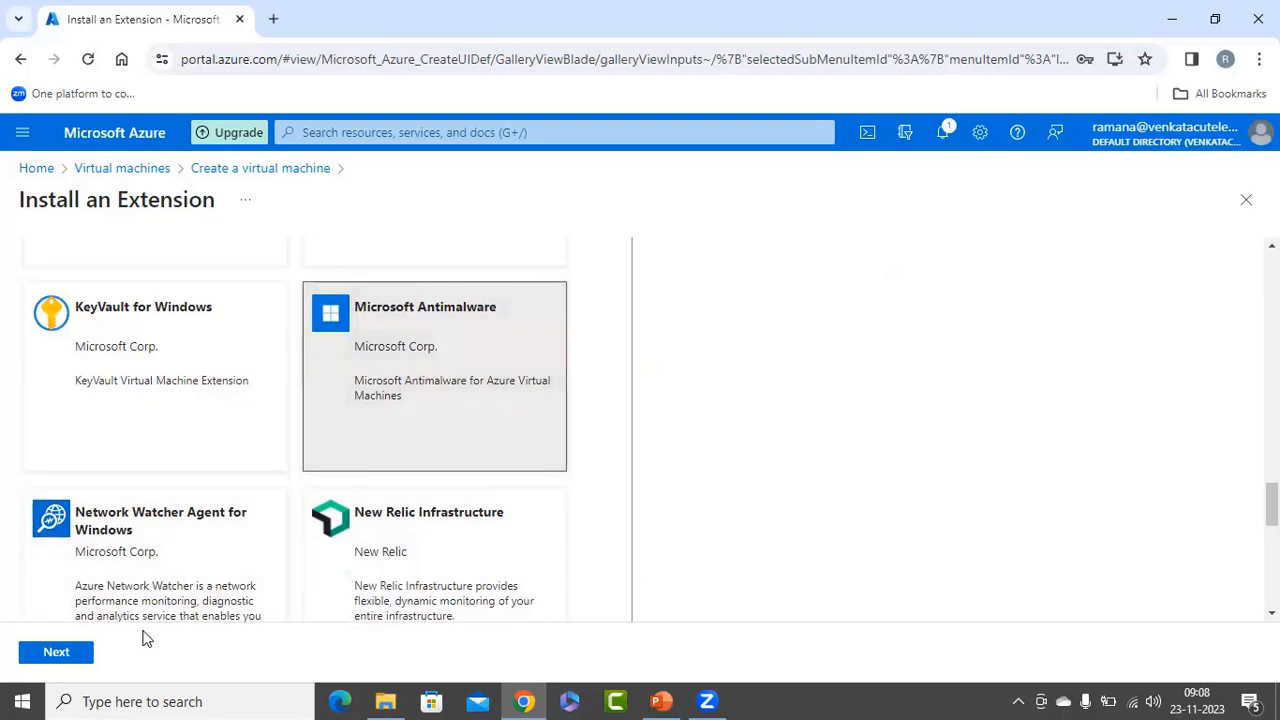
click(52, 658)
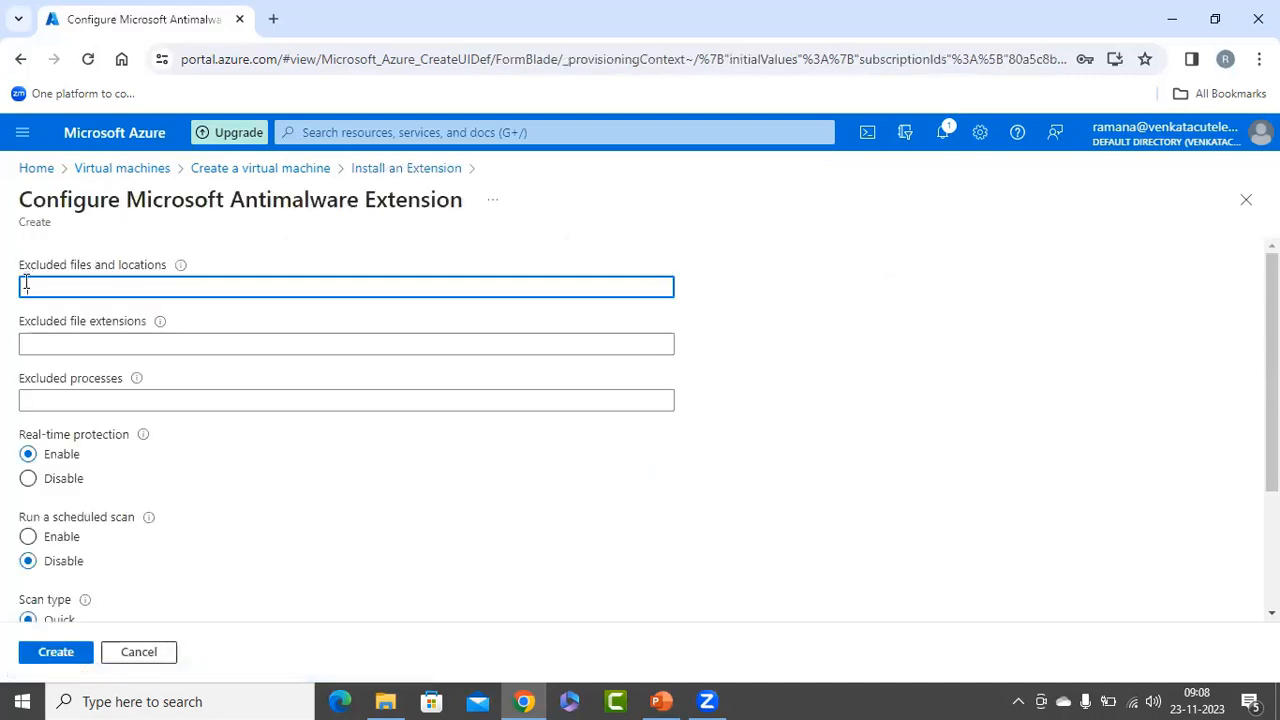
scroll(257, 386, down, 3)
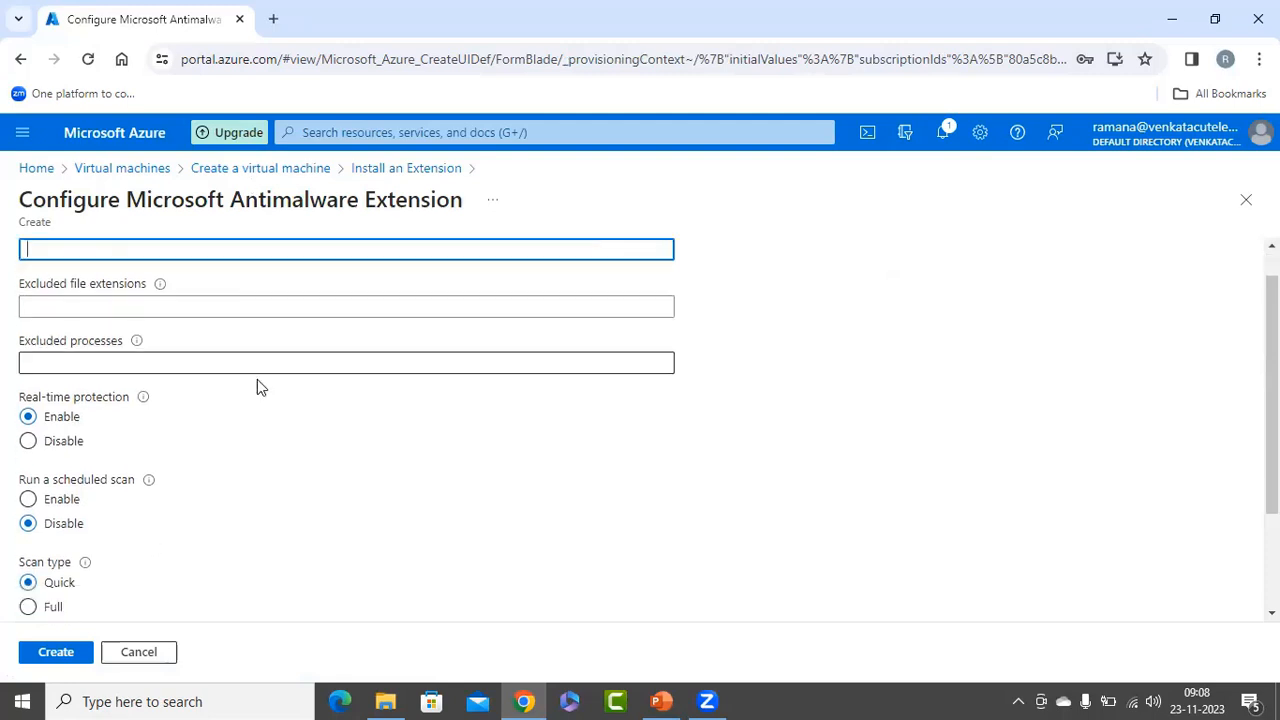
click(55, 653)
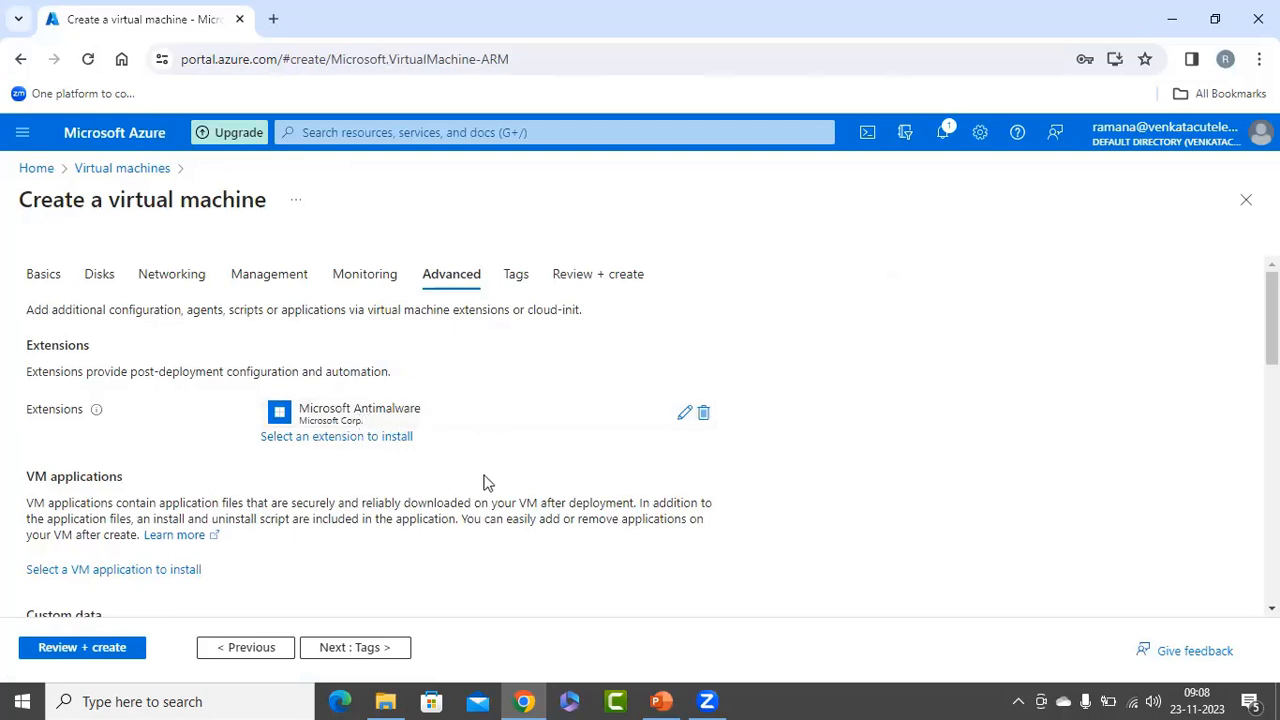
Choose the Custom script extension as another extension for vm2 and open its configuration.
click(331, 438)
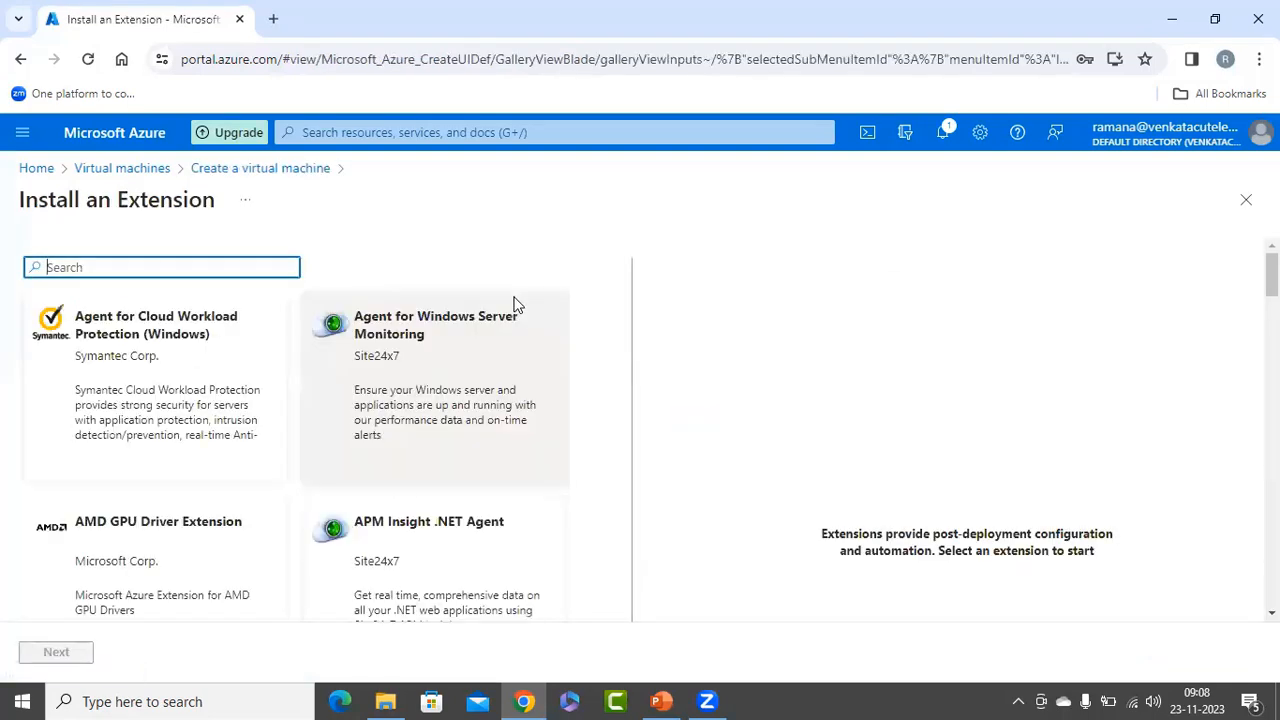
scroll(526, 466, down, 6)
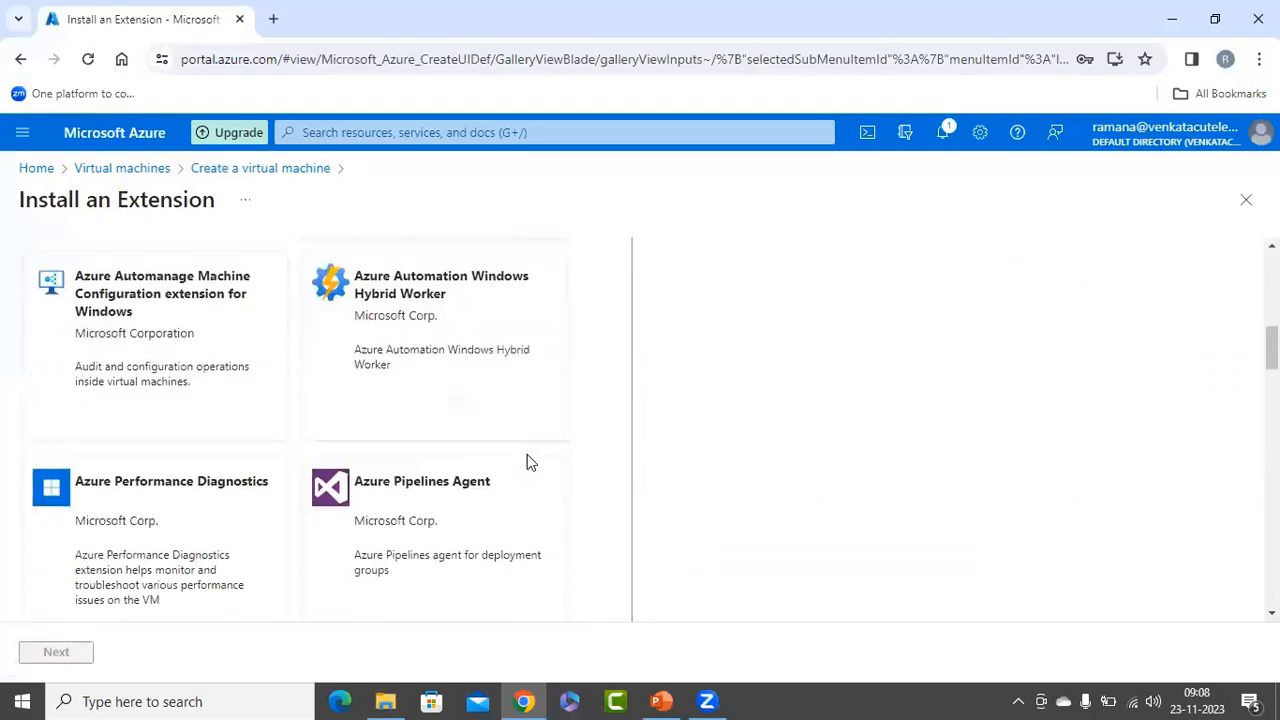
scroll(527, 460, down, 6)
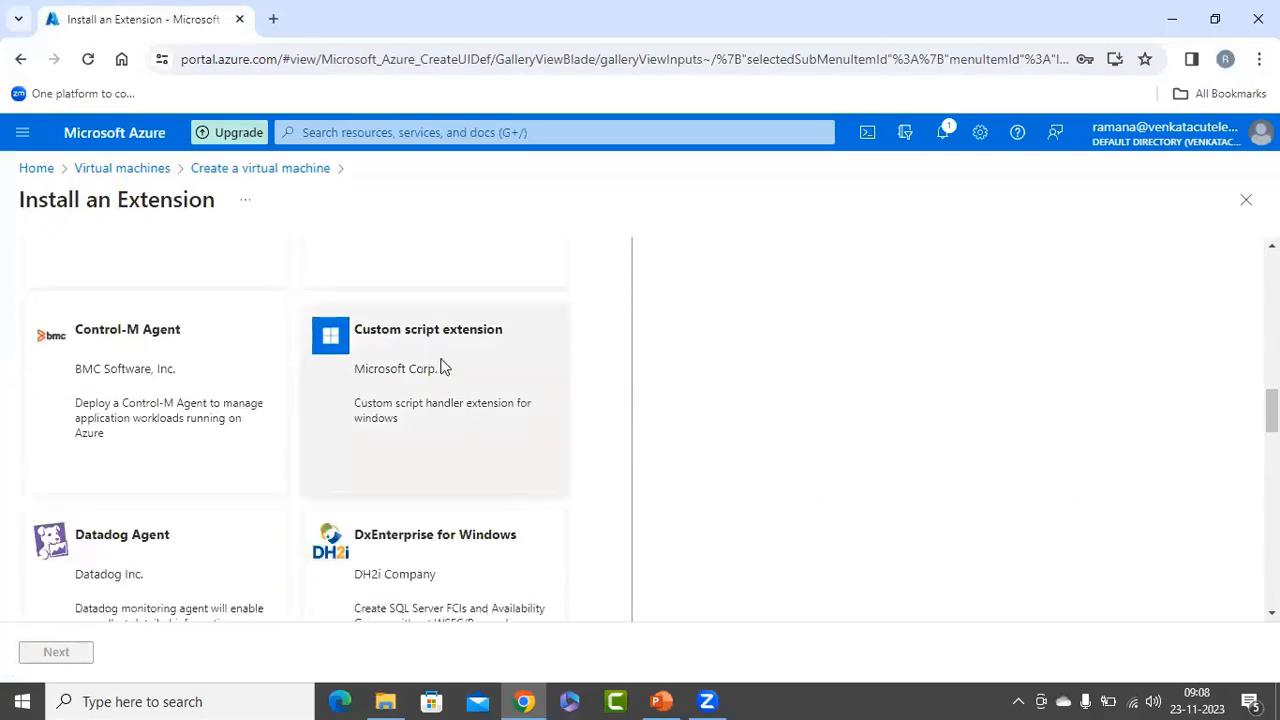
click(443, 367)
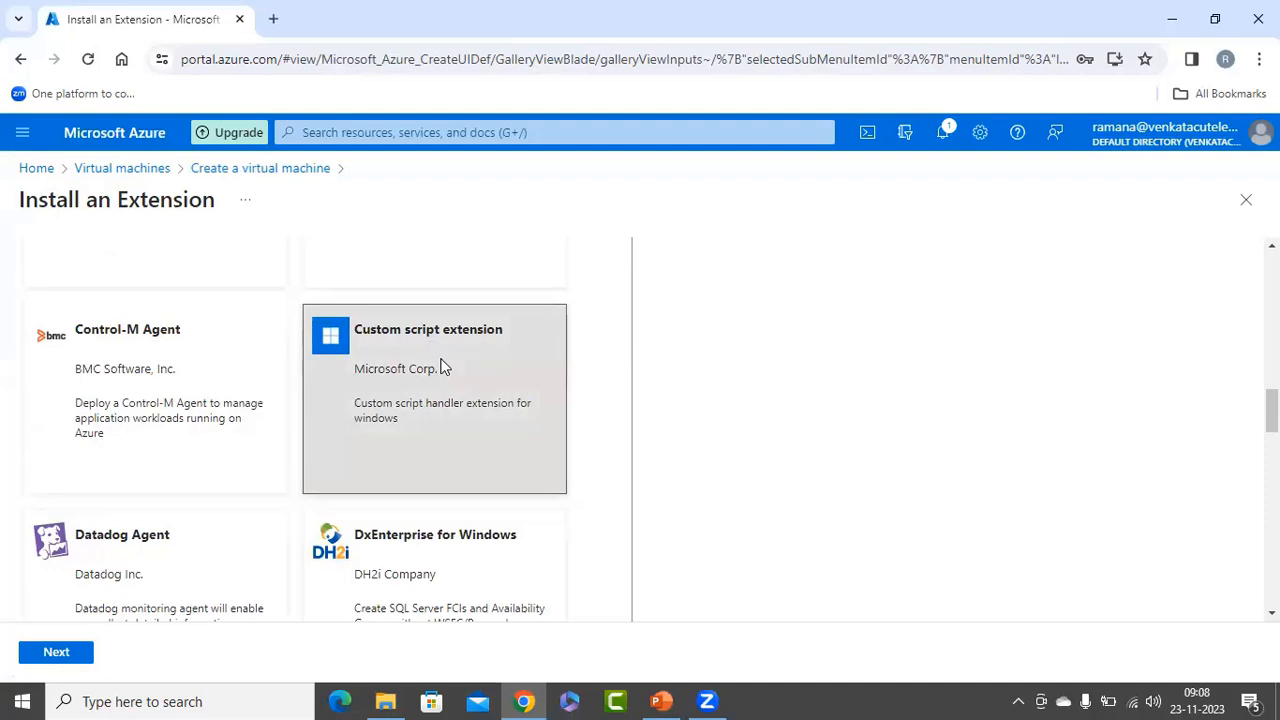
click(70, 651)
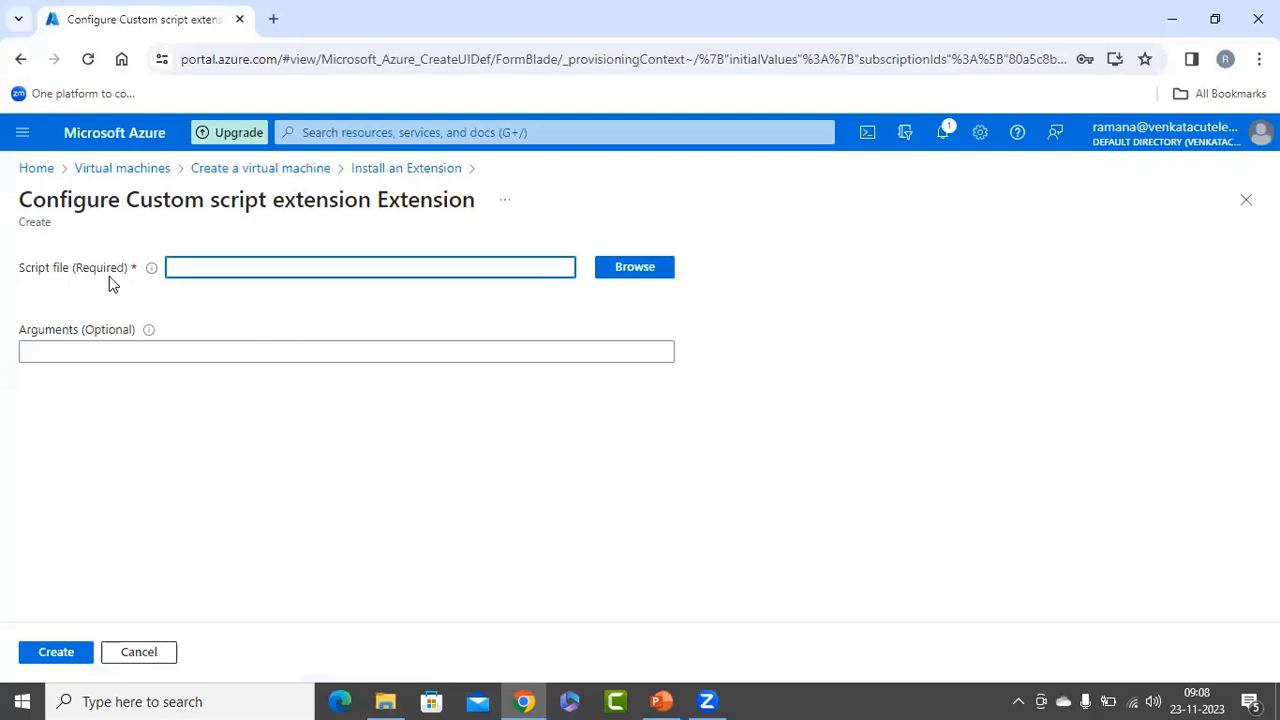
Browse for the extension's script file and start creating a storage account named azurescriptext.
click(650, 270)
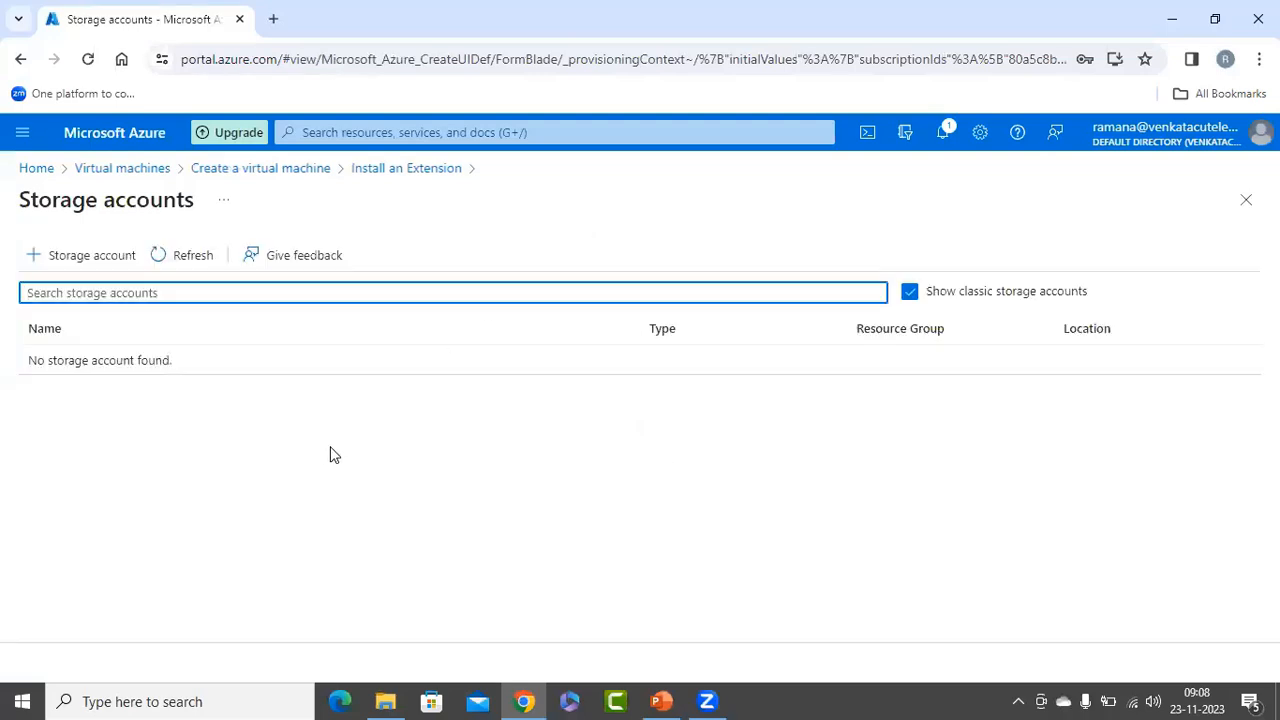
click(97, 262)
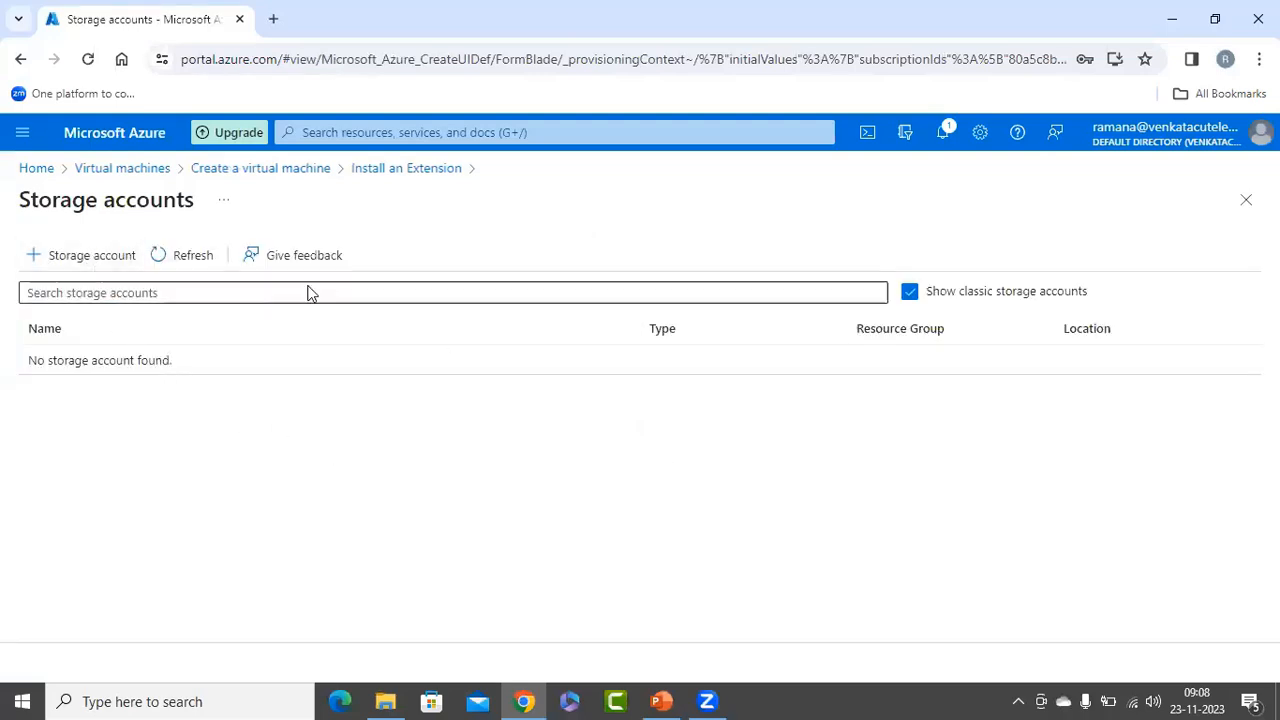
click(416, 285)
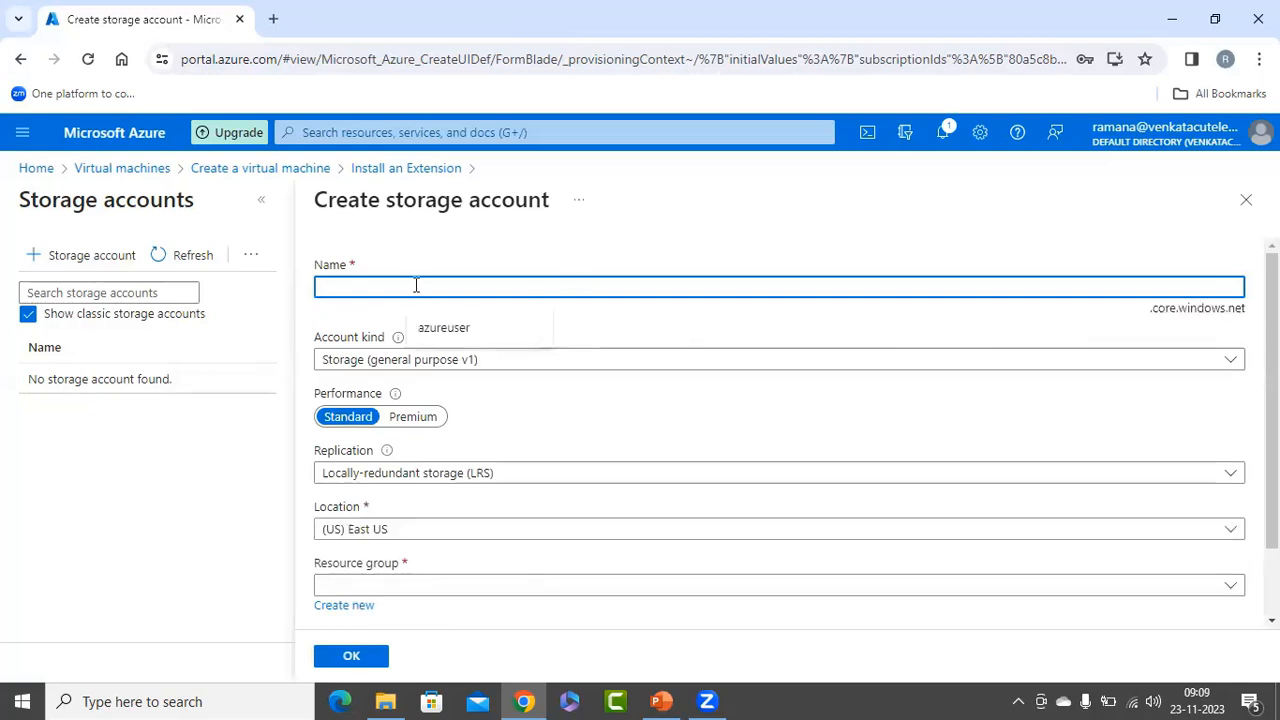
text(azurescr)
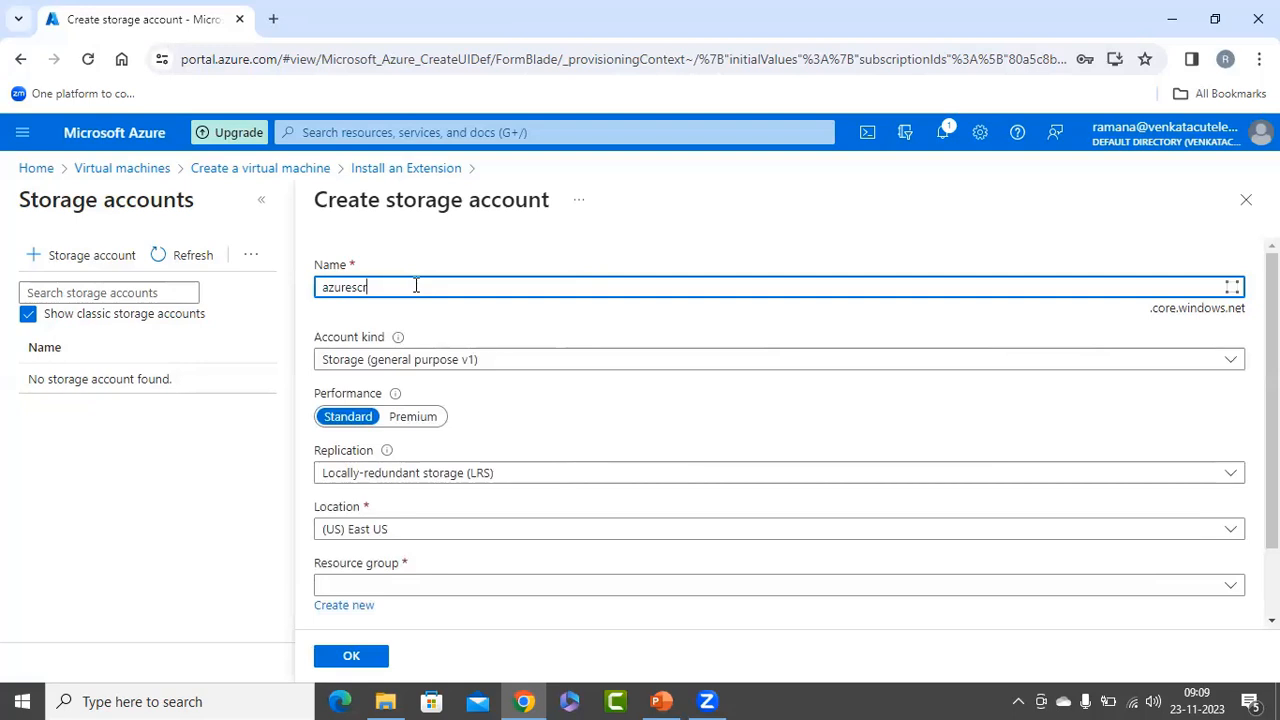
text(iptext)
Set the new storage account's location to (Asia Pacific) Central India and its resource group to rg-aexte.
click(399, 533)
text(central)
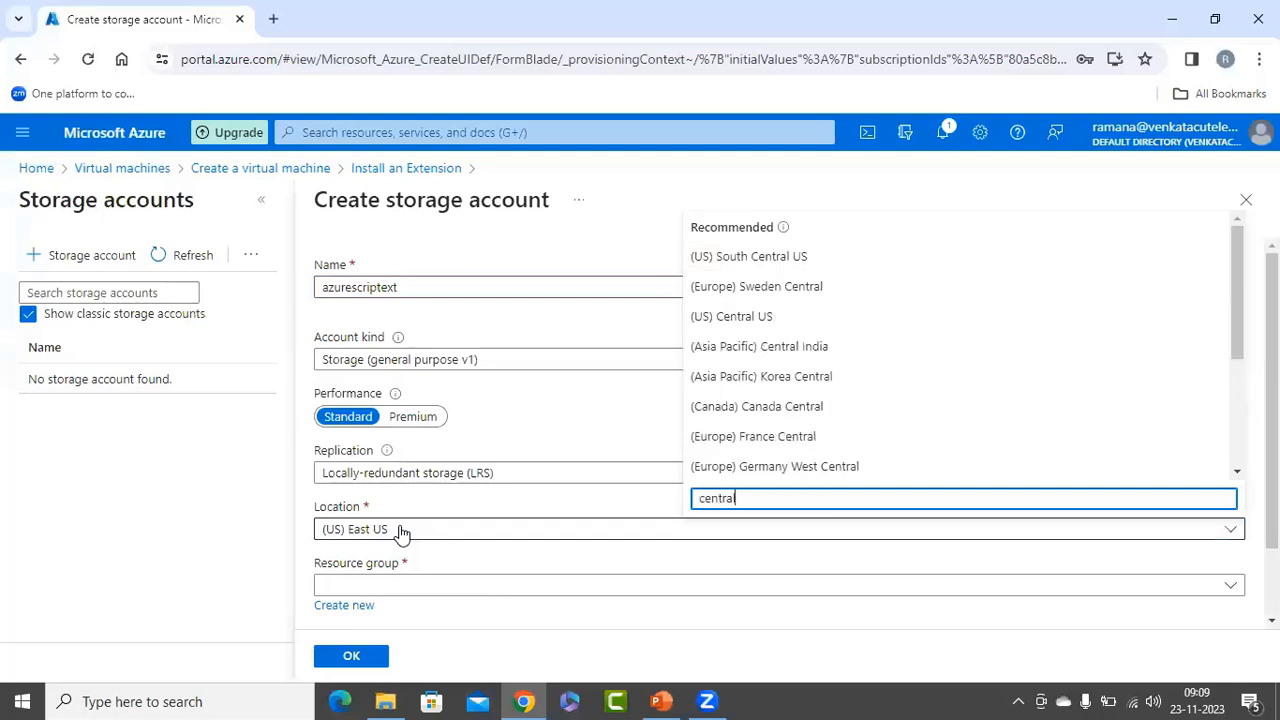
click(855, 350)
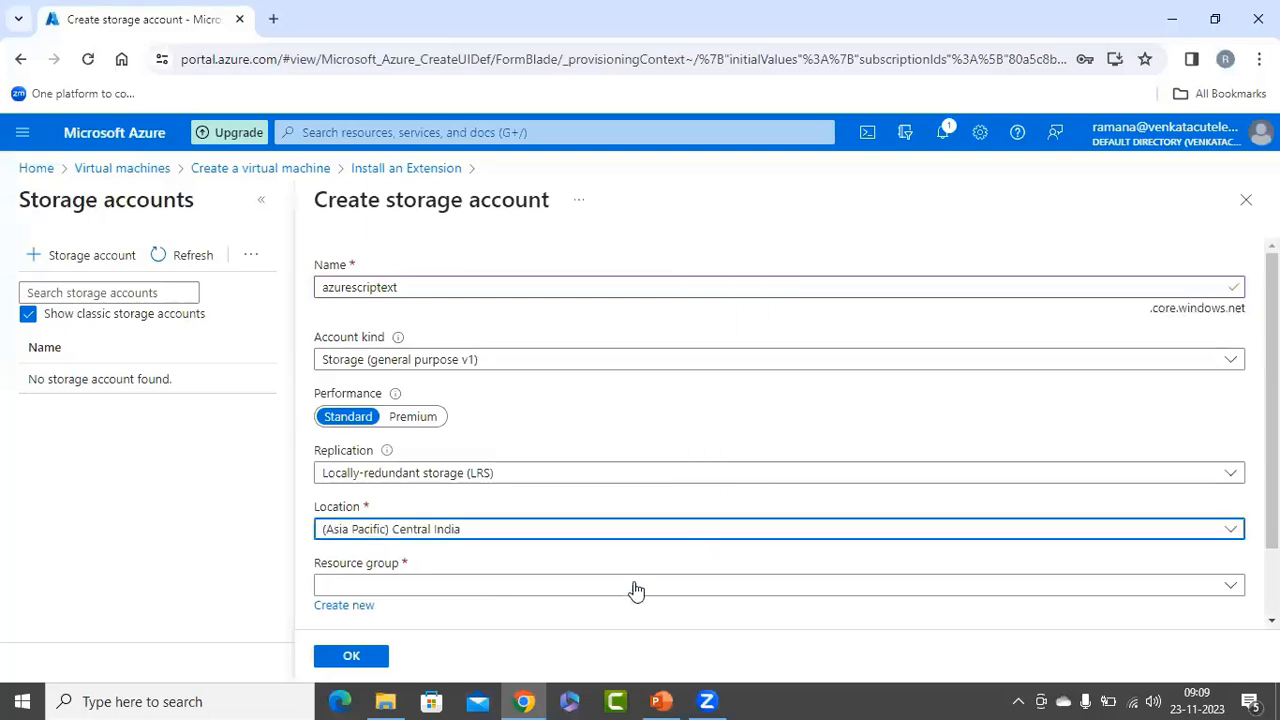
scroll(636, 590, down, 2)
click(393, 502)
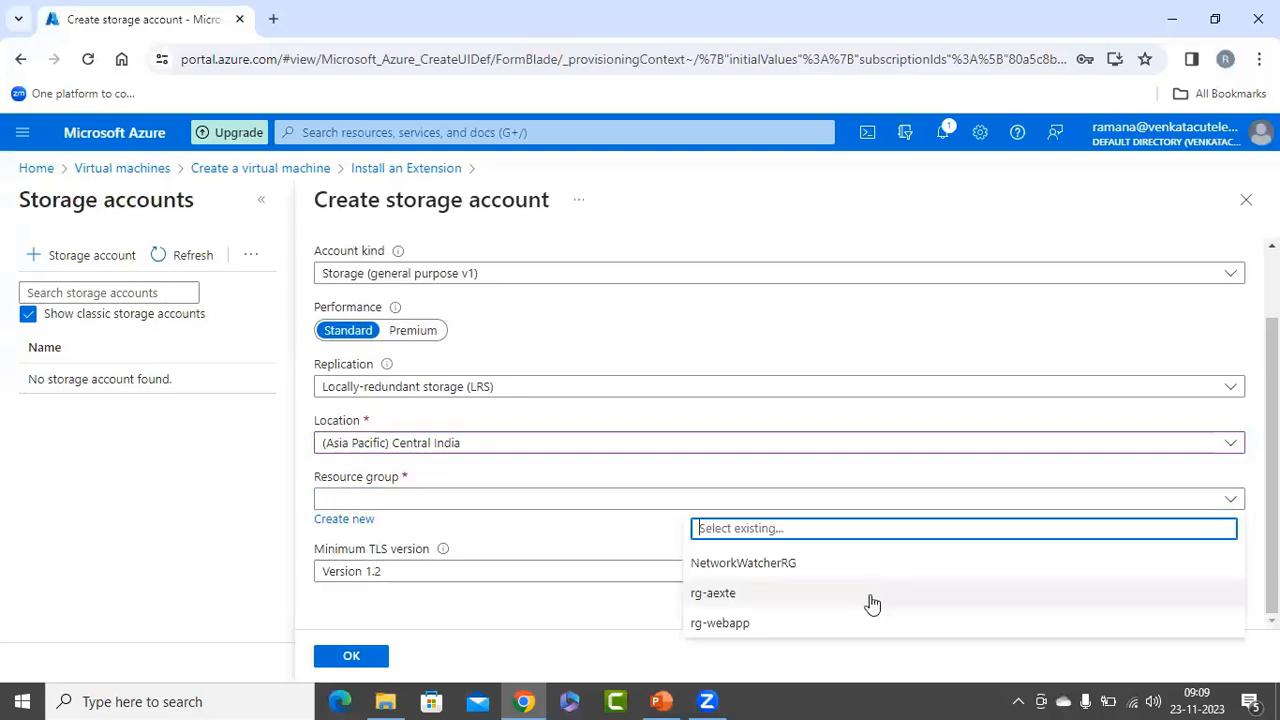
click(737, 600)
scroll(566, 587, up, 2)
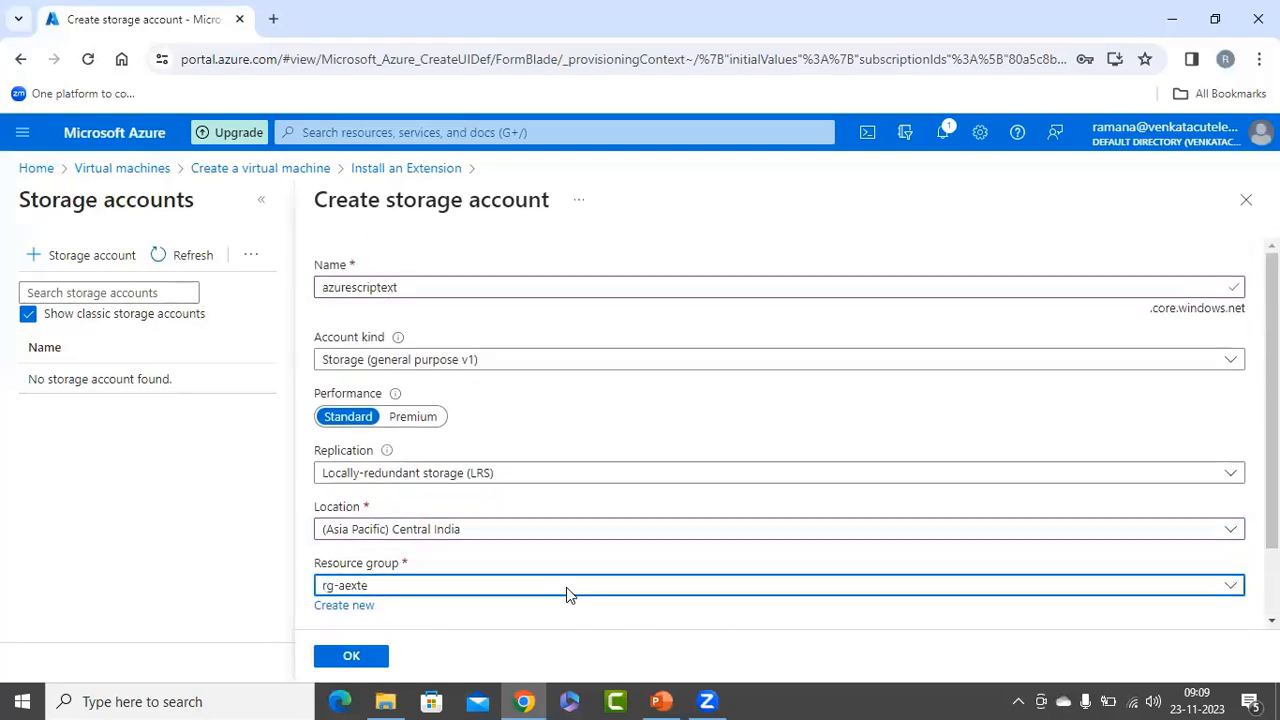
Create the azurescriptext storage account and add a private container named scrtt to it.
click(362, 660)
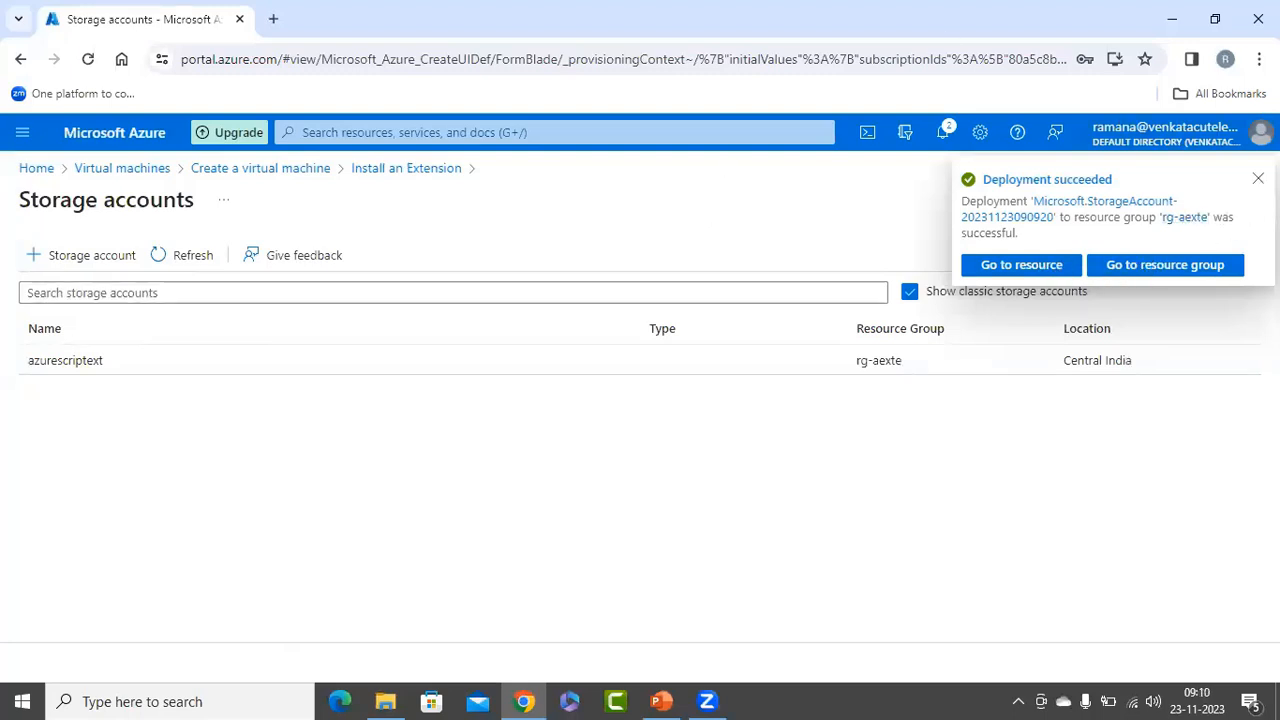
click(118, 388)
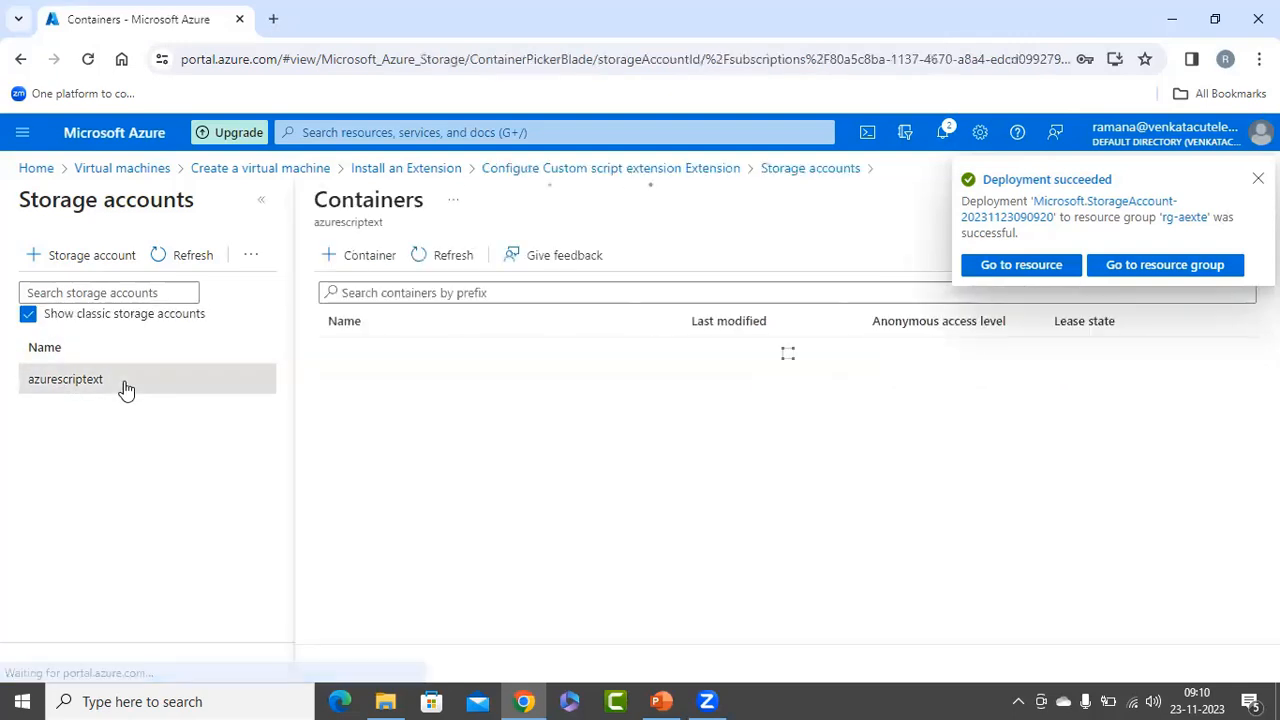
click(358, 257)
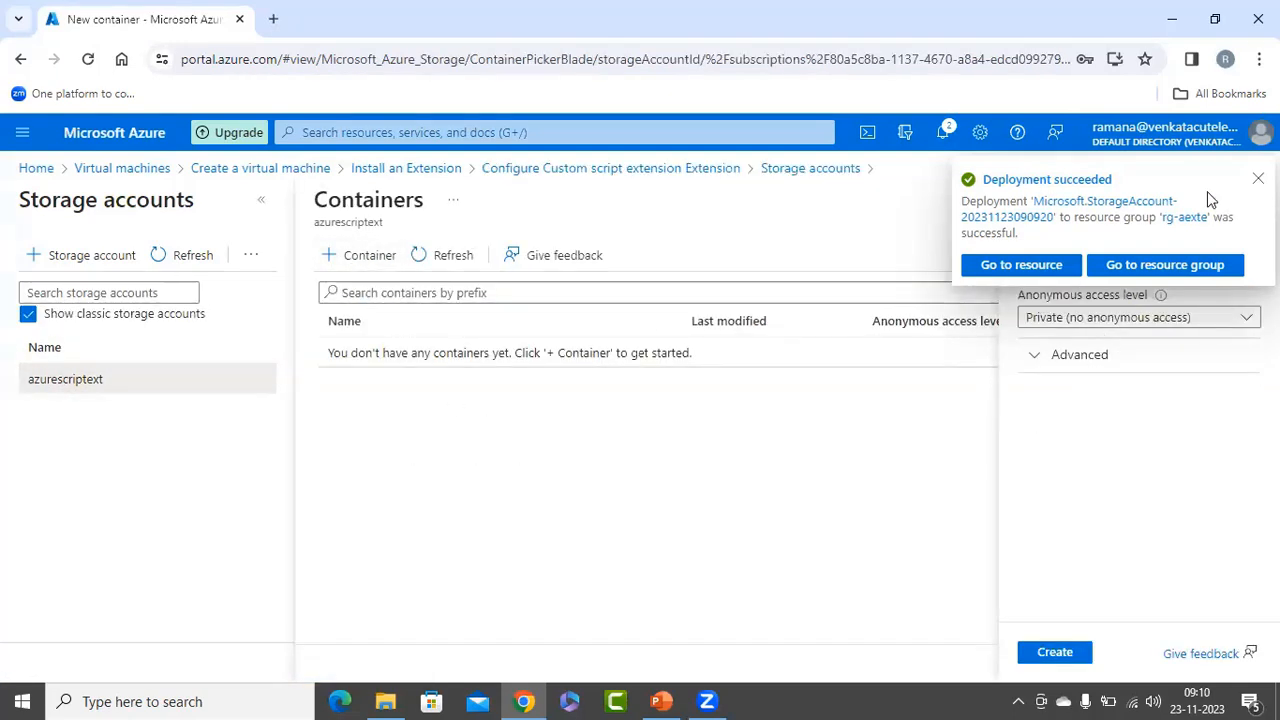
click(1081, 262)
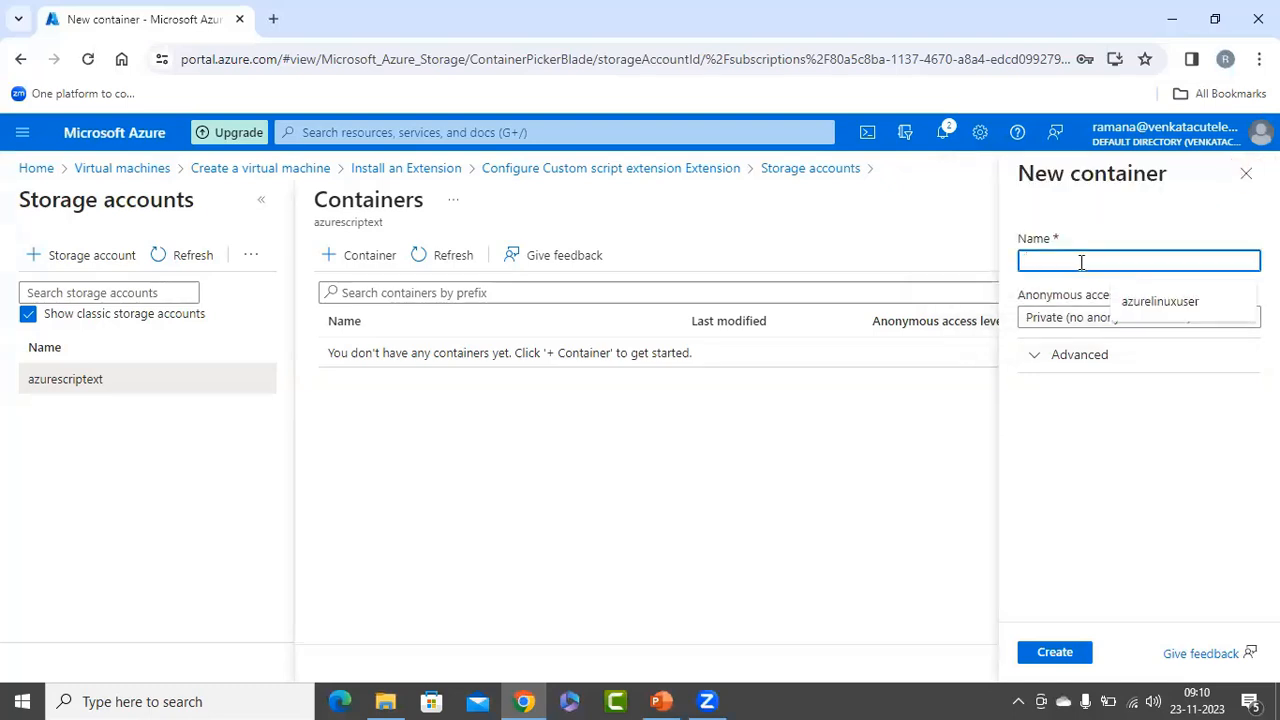
text(scrtt)
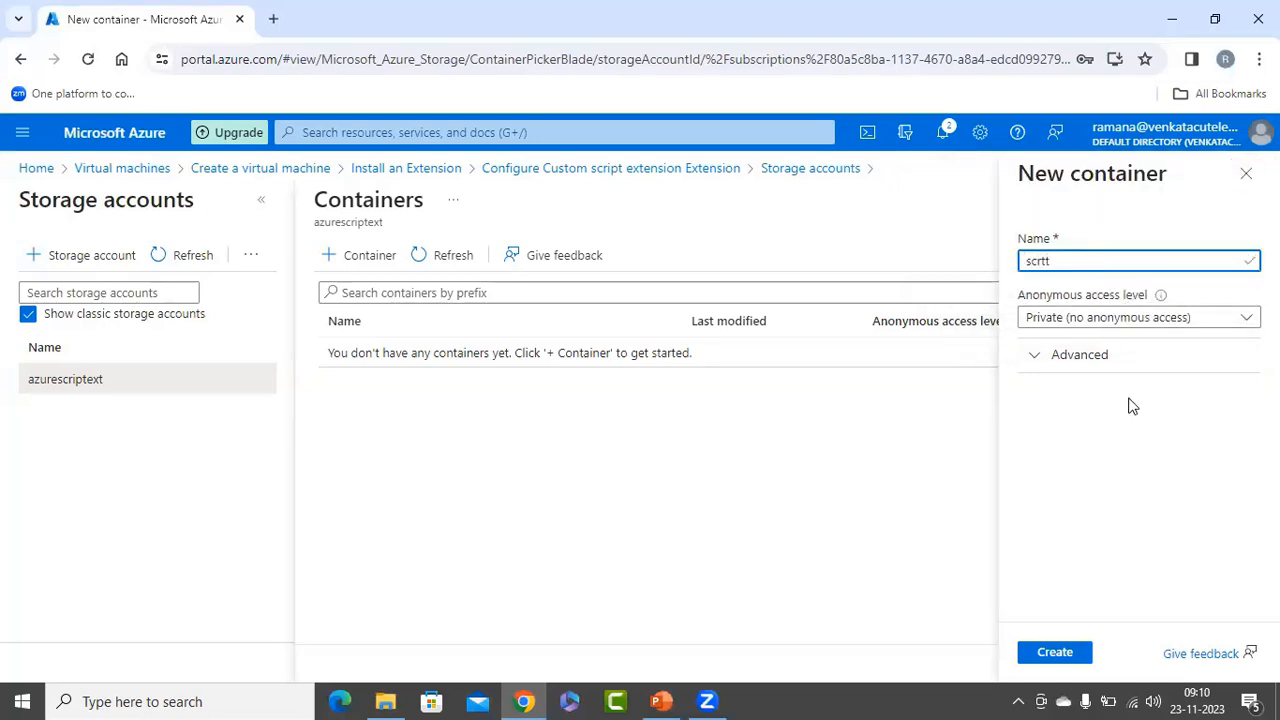
click(1052, 652)
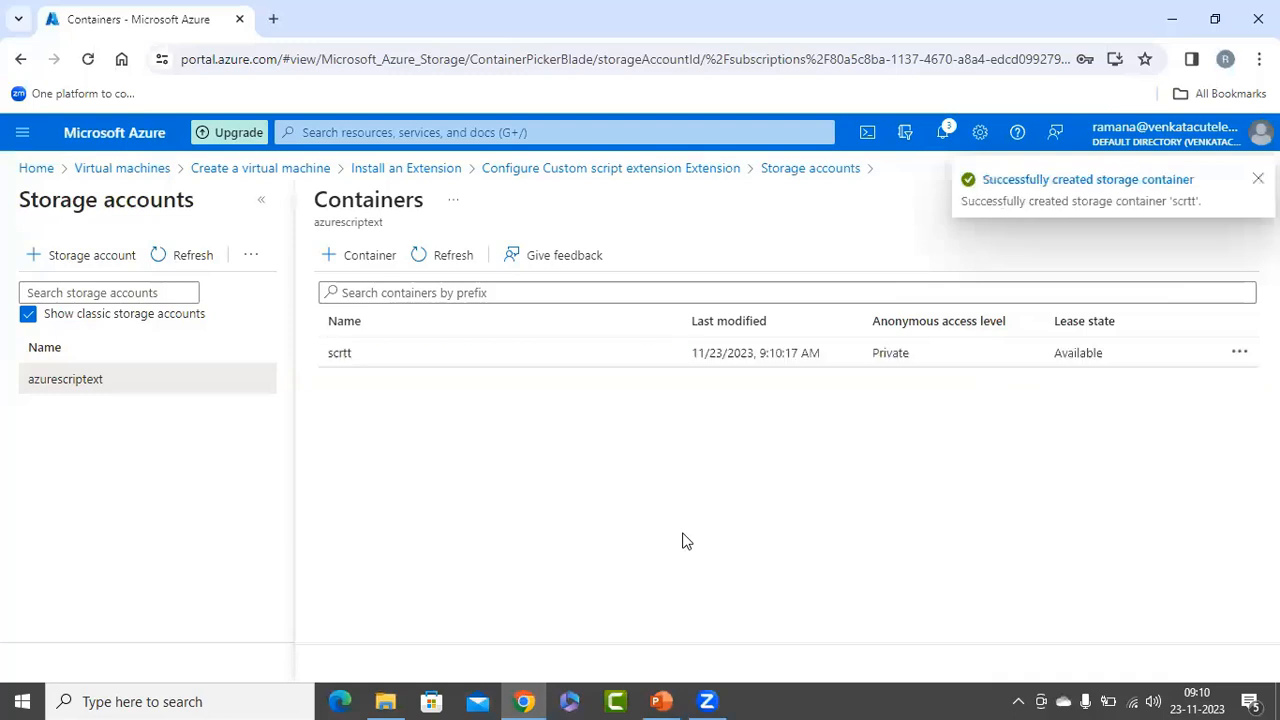
Upload iisintall.ps1 from the local C:\pScripts folder to the scrtt container.
click(352, 360)
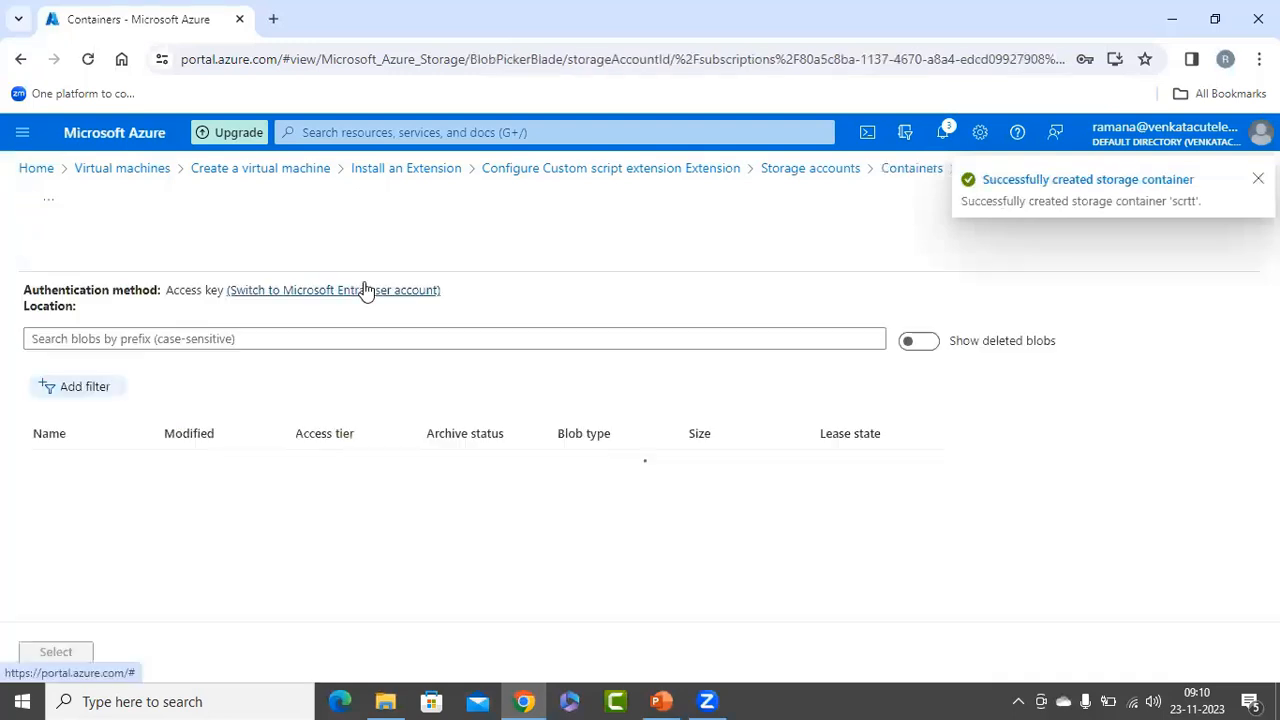
click(54, 258)
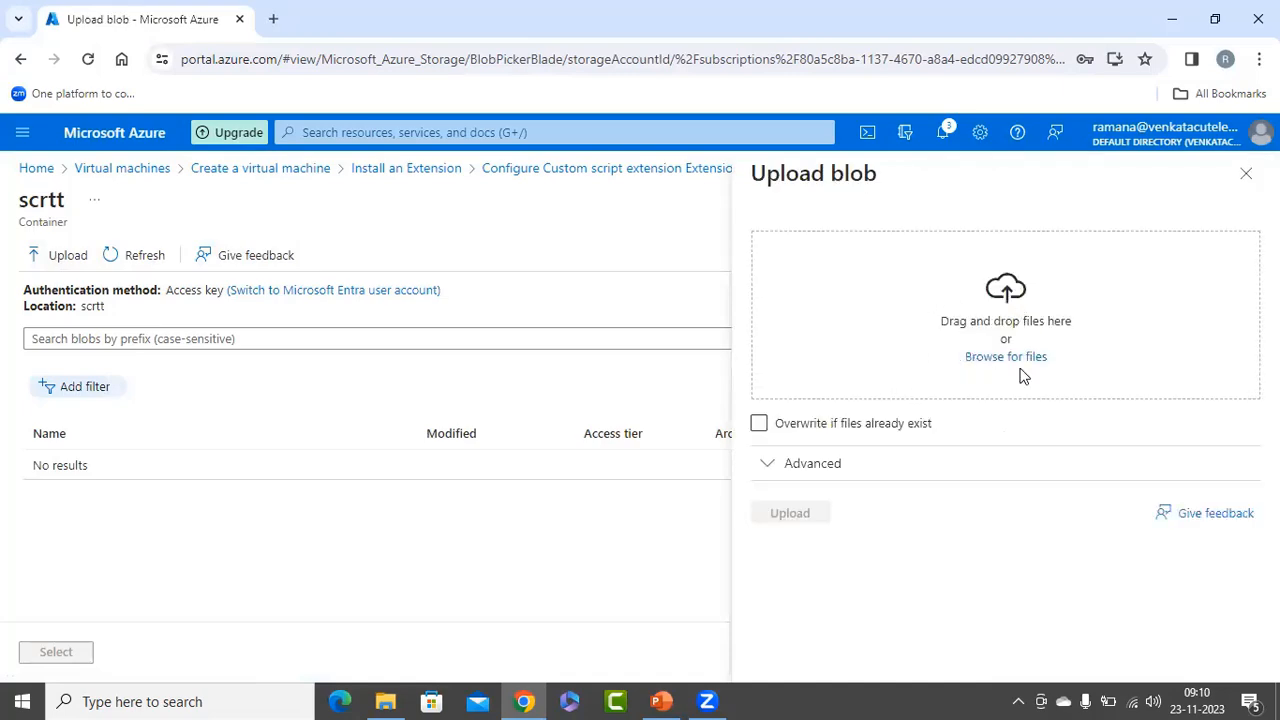
click(1002, 366)
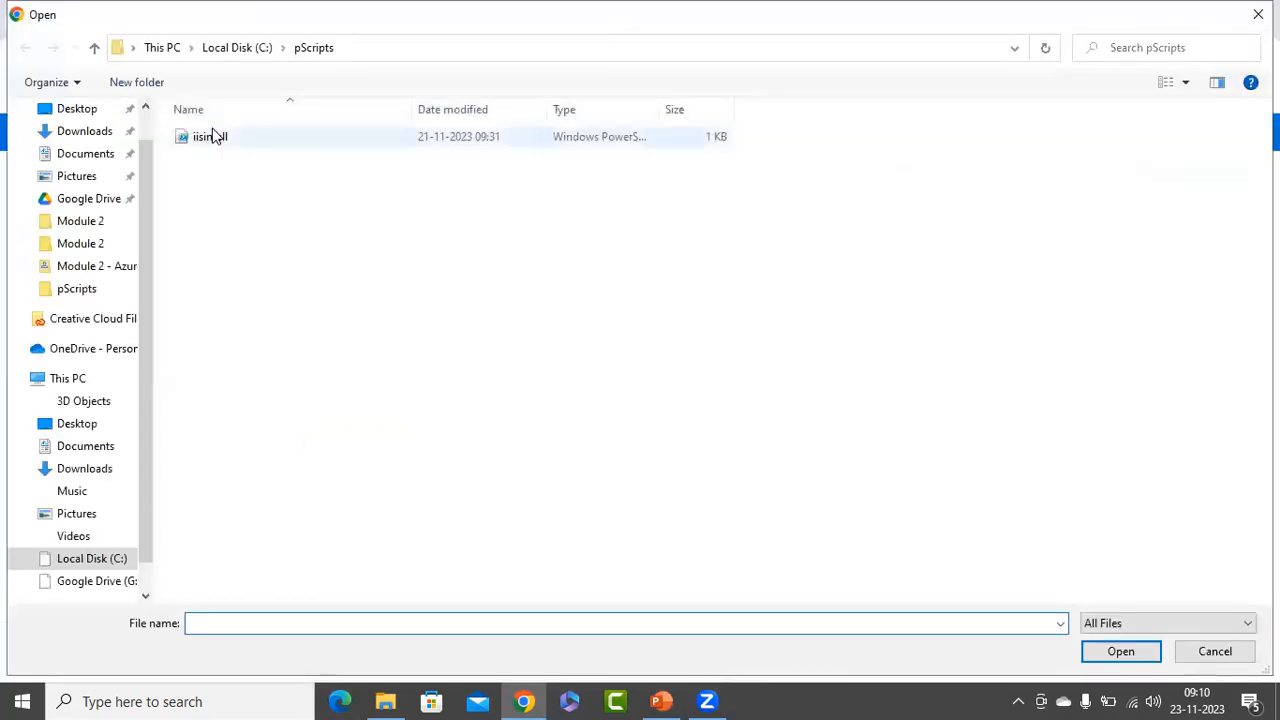
click(205, 140)
click(1120, 651)
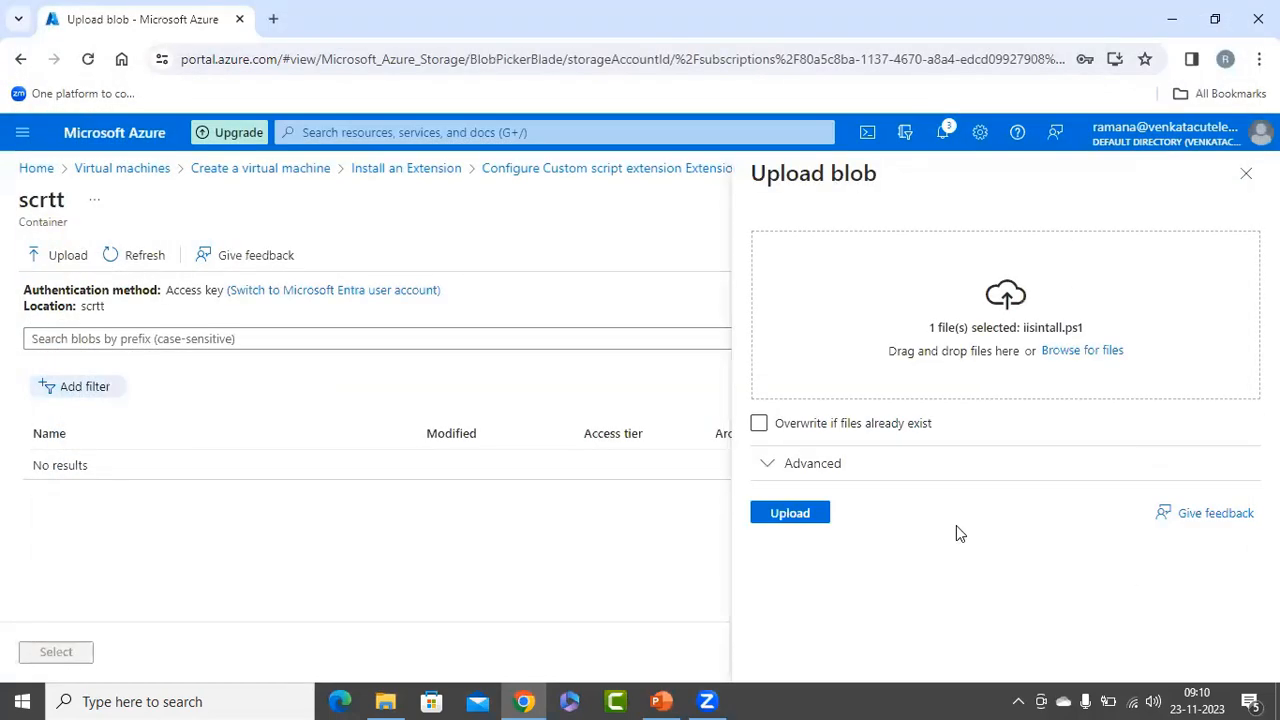
click(803, 516)
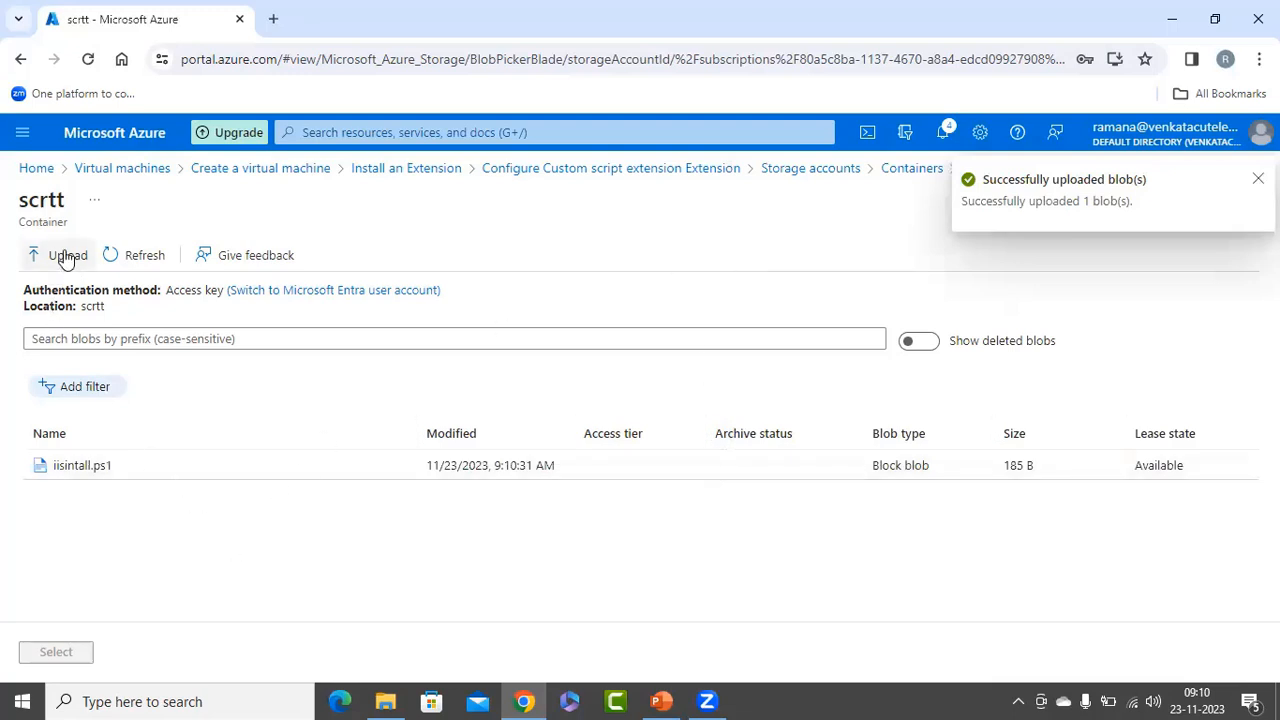
Add the Custom script extension with iisintall.ps1 as its script file, and deploy vm2.
click(143, 476)
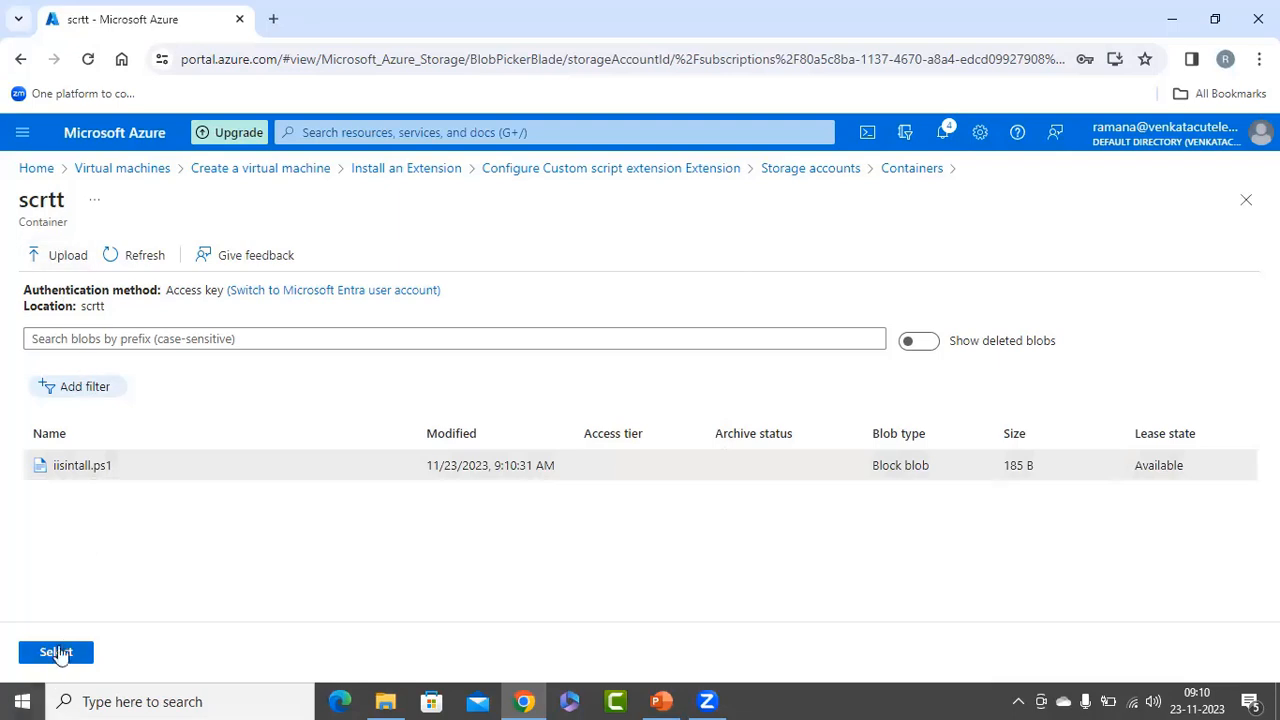
click(52, 658)
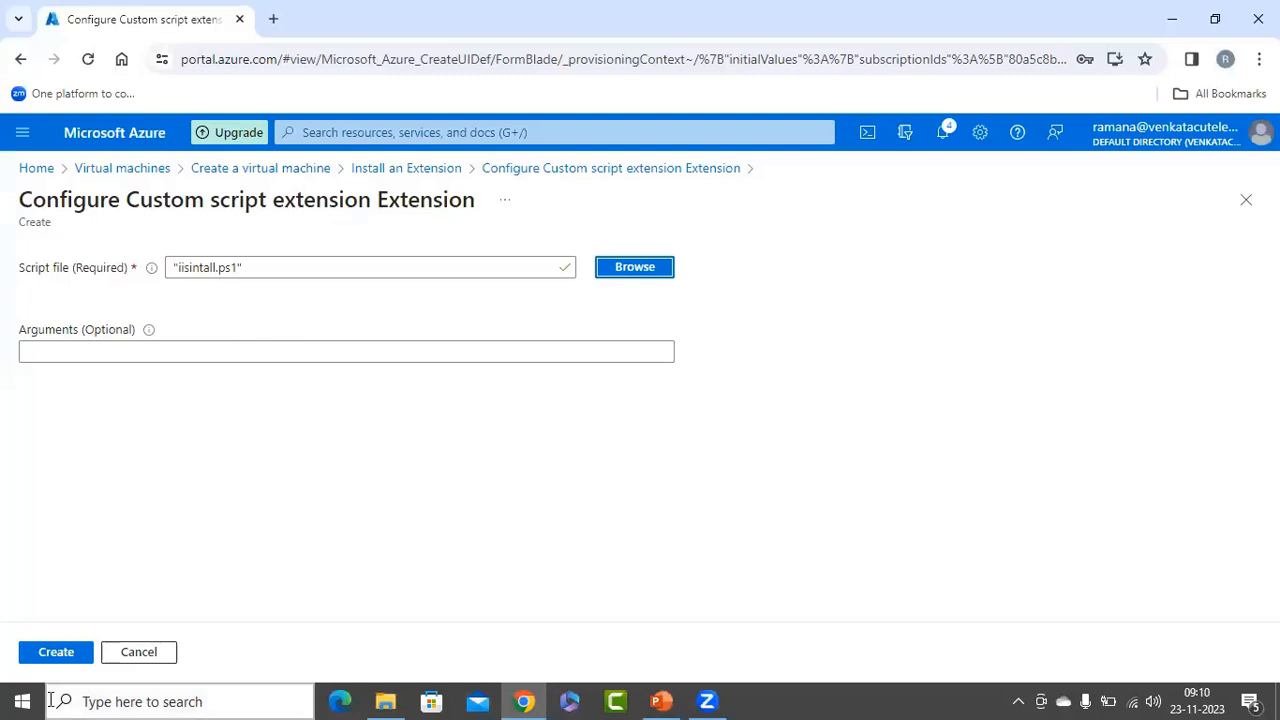
click(58, 654)
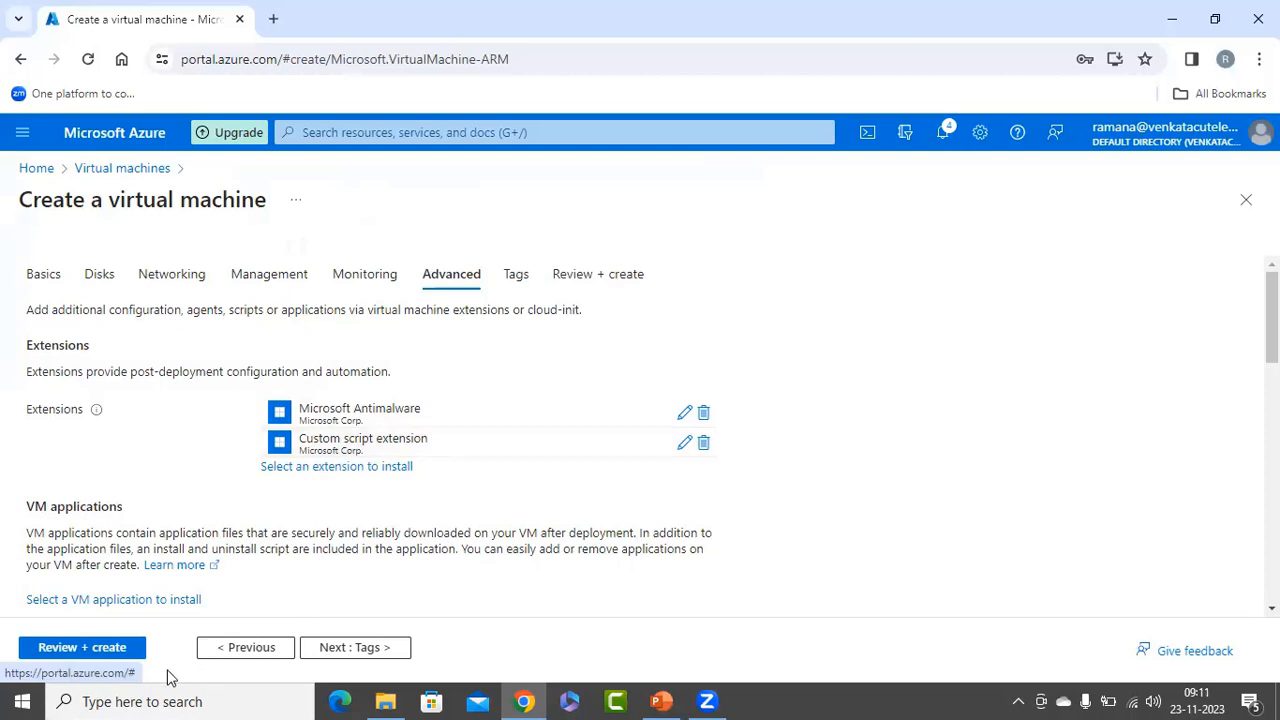
click(82, 647)
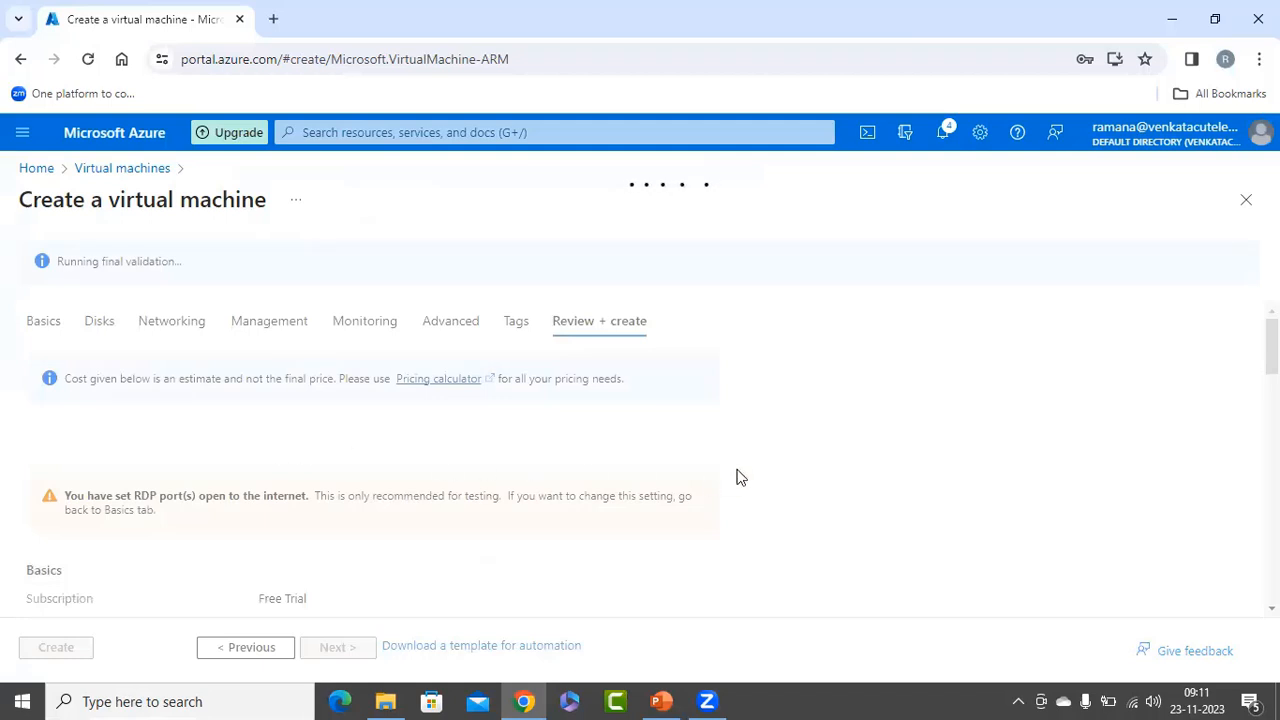
click(62, 648)
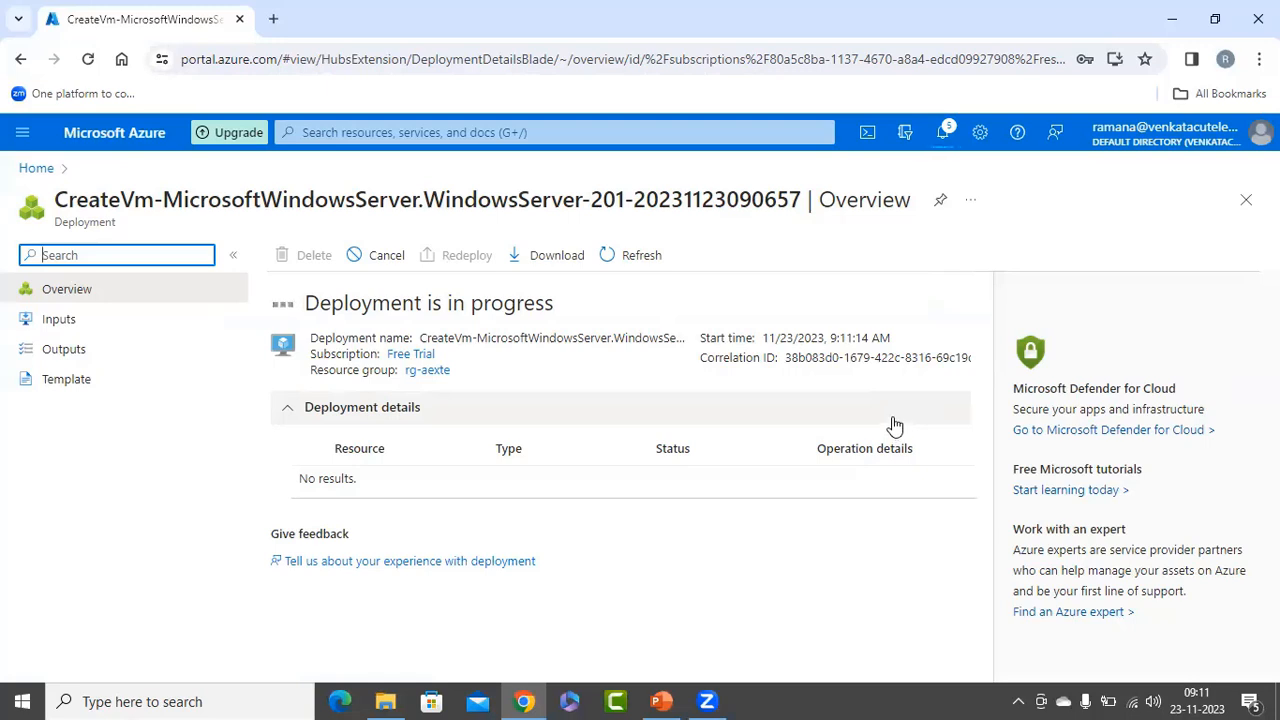
Open vm1 from the list of virtual machines and copy its public IP address.
click(30, 170)
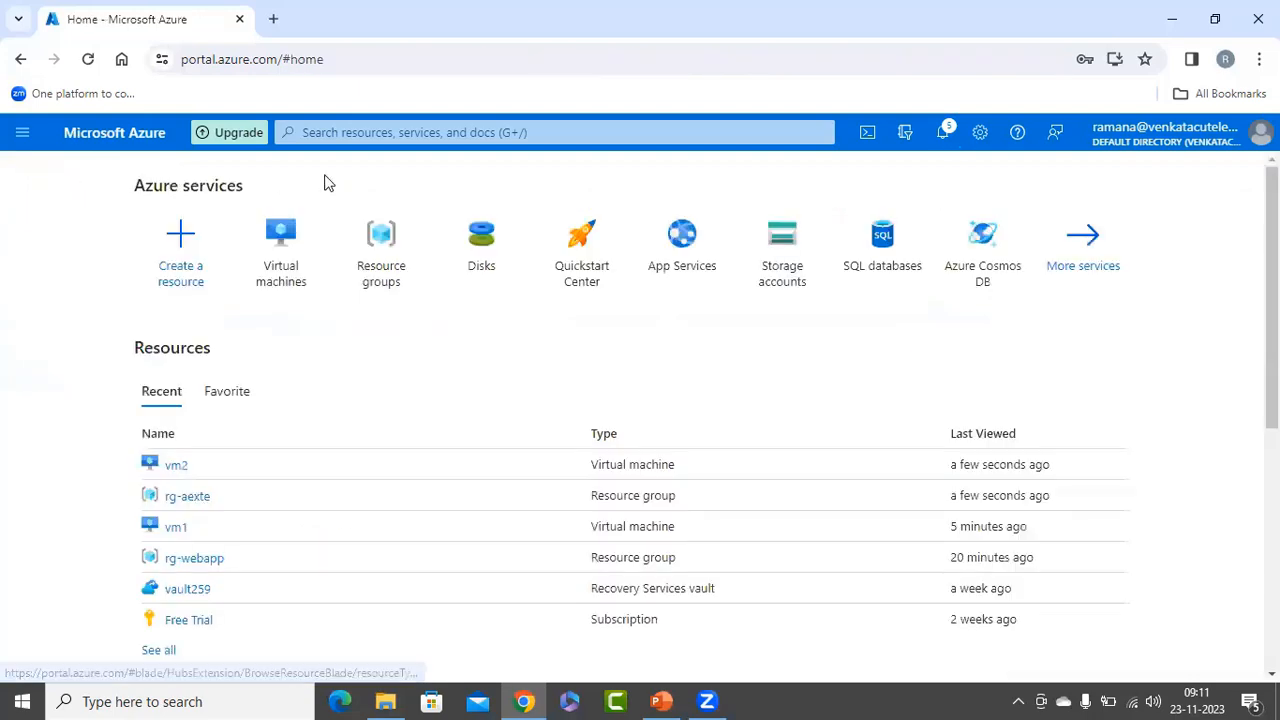
click(266, 243)
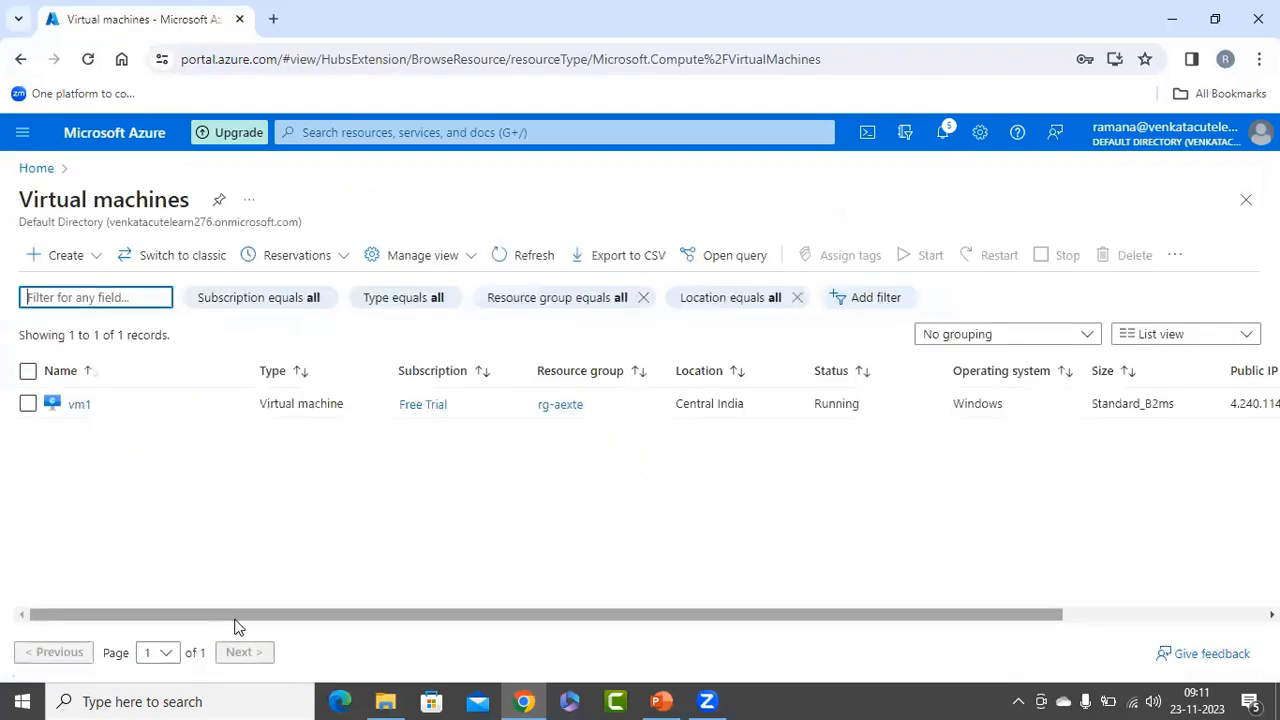
click(78, 408)
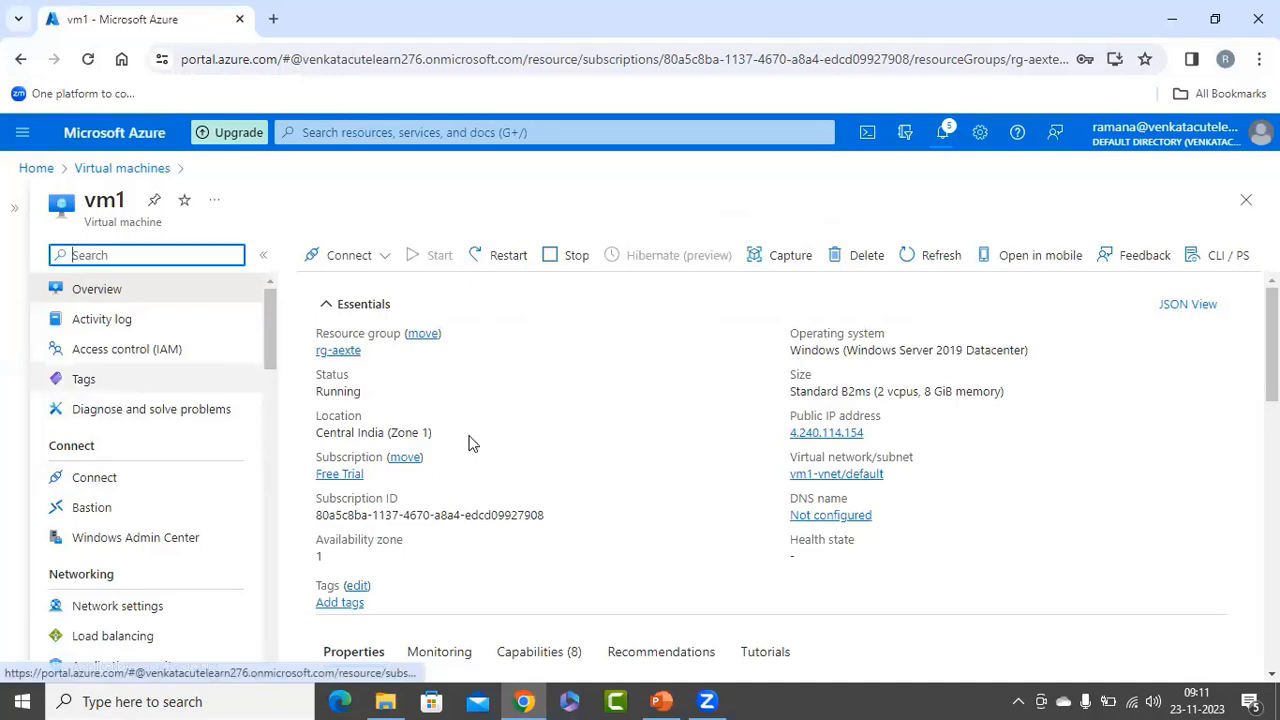
click(875, 432)
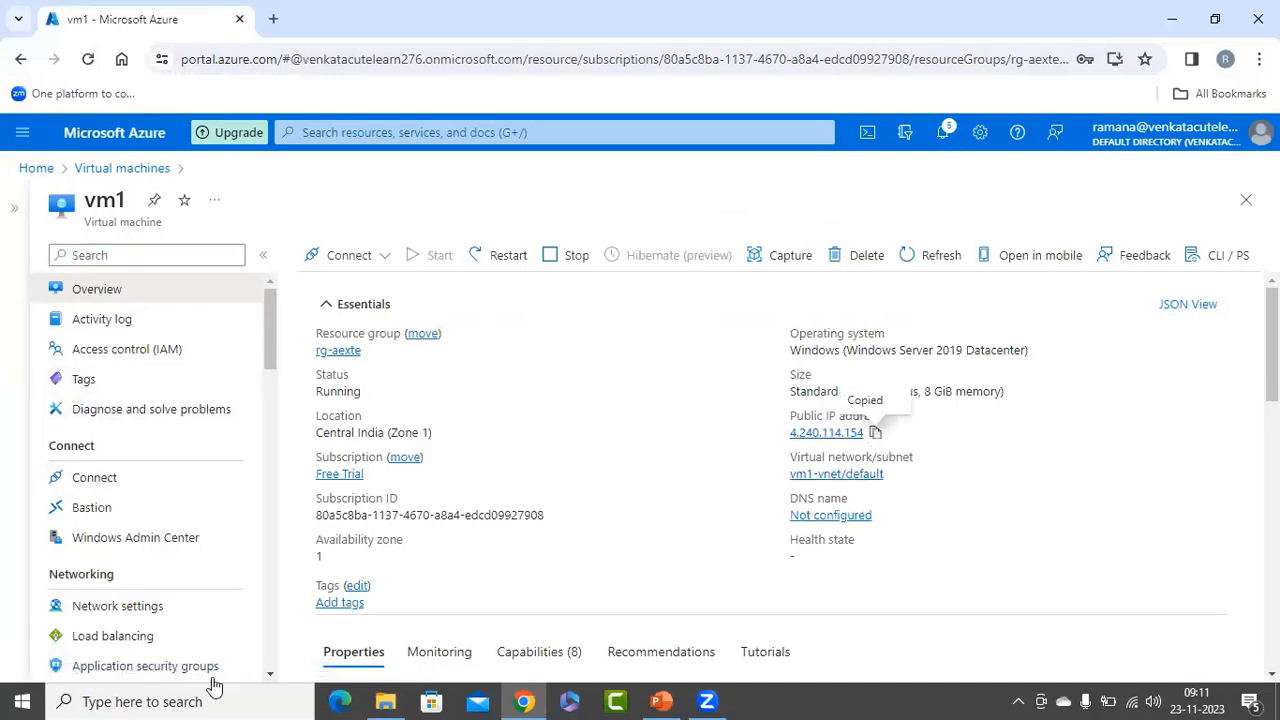
Run mstsc and start a Remote Desktop connection to vm1's copied public IP address.
right_click(20, 701)
click(101, 604)
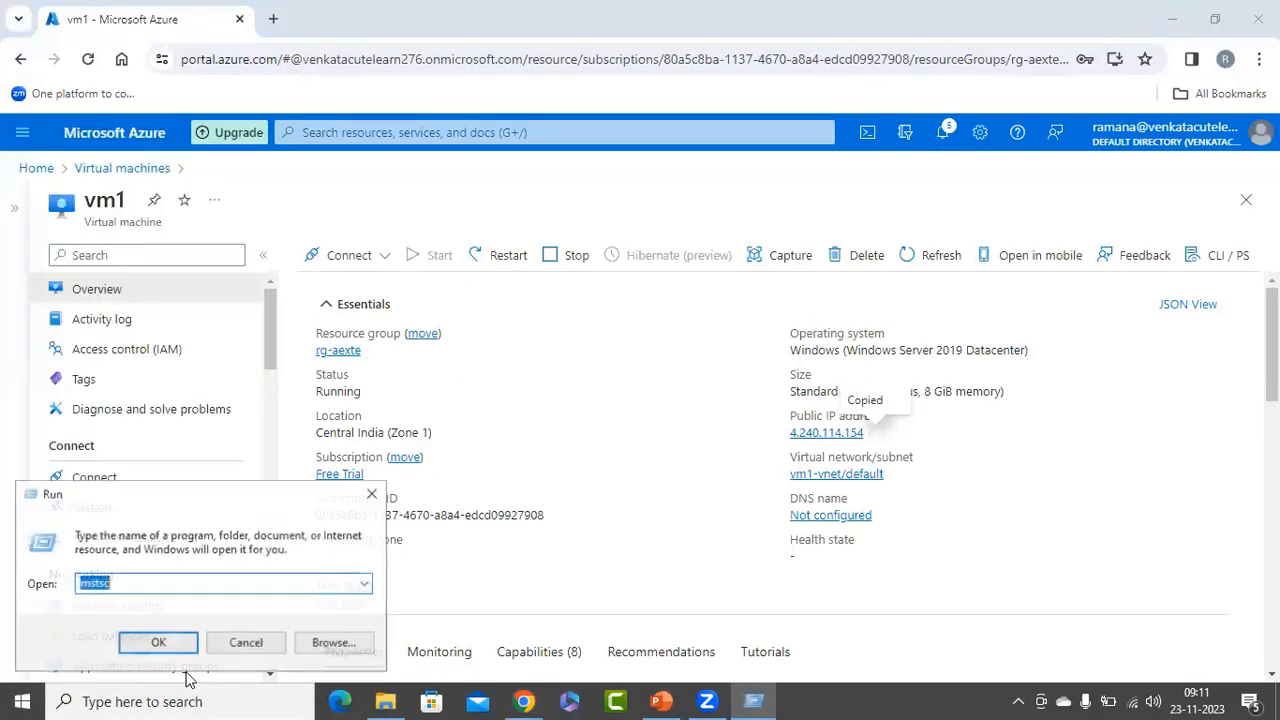
click(158, 643)
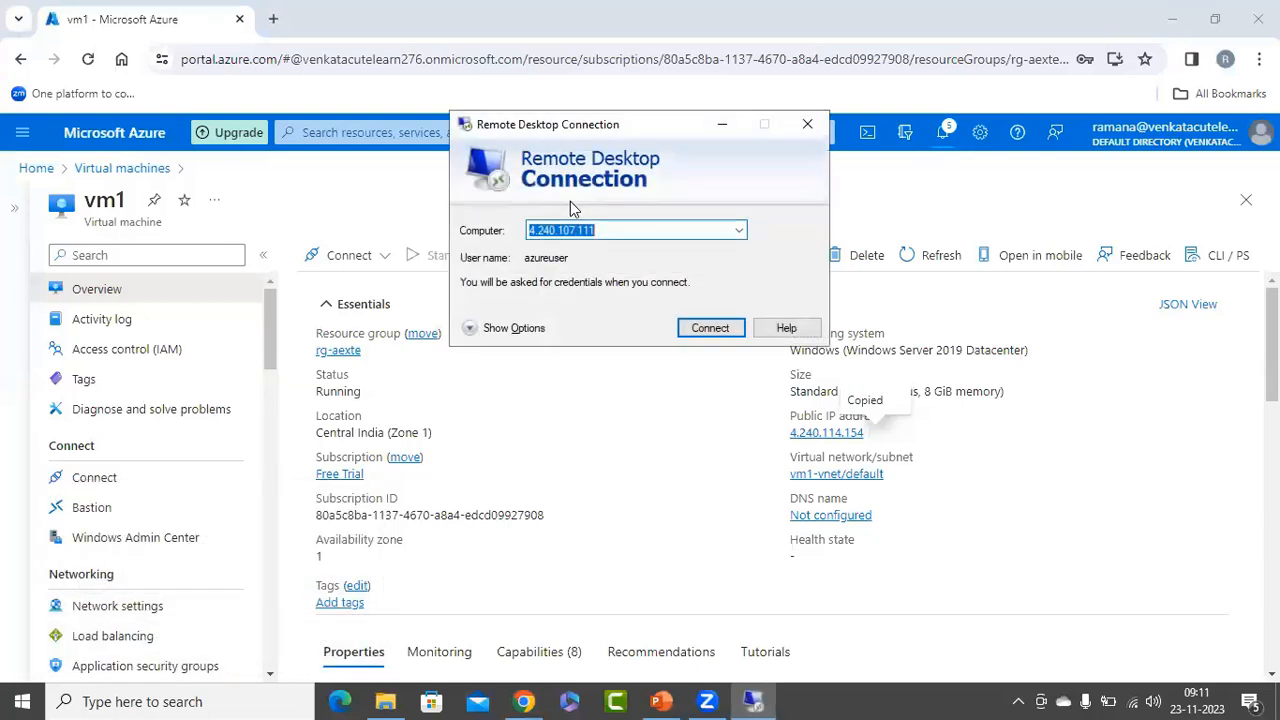
key(ctrl+v)
click(690, 328)
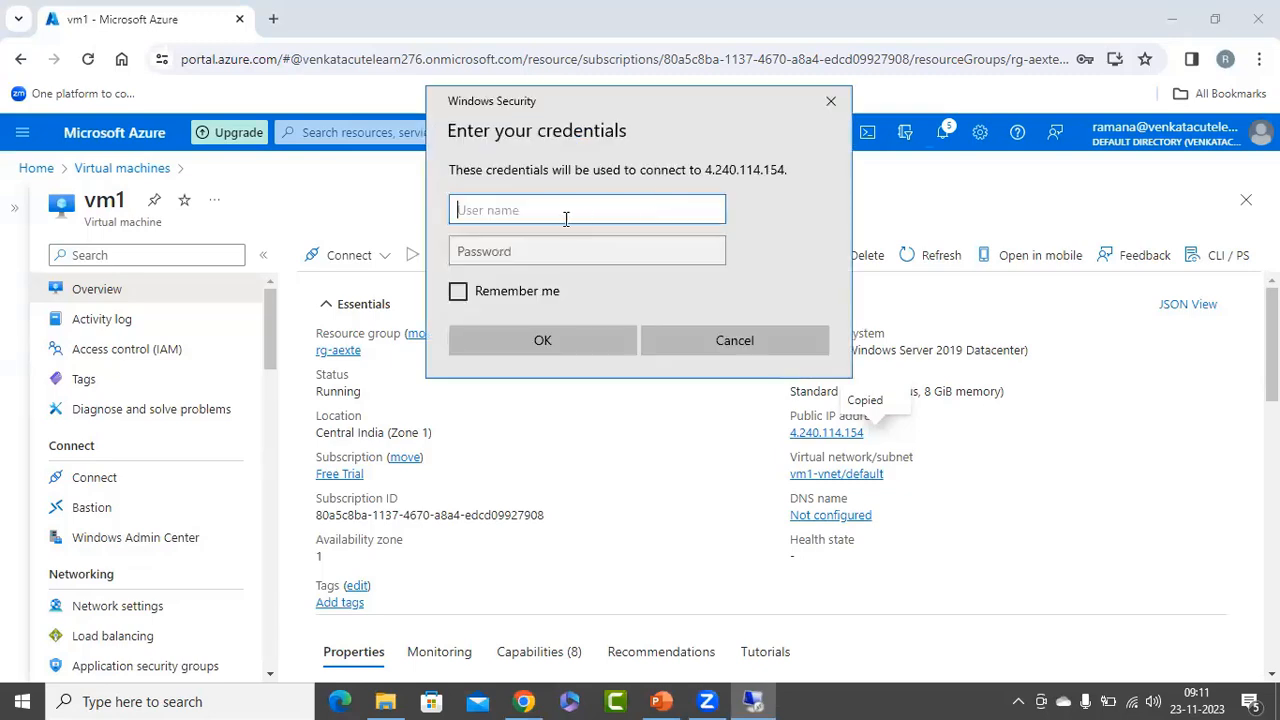
Sign in to vm1 as azureuser with the account password, accepting the untrusted certificate.
text(azureuser)
key(Tab)
text(••••••••••)
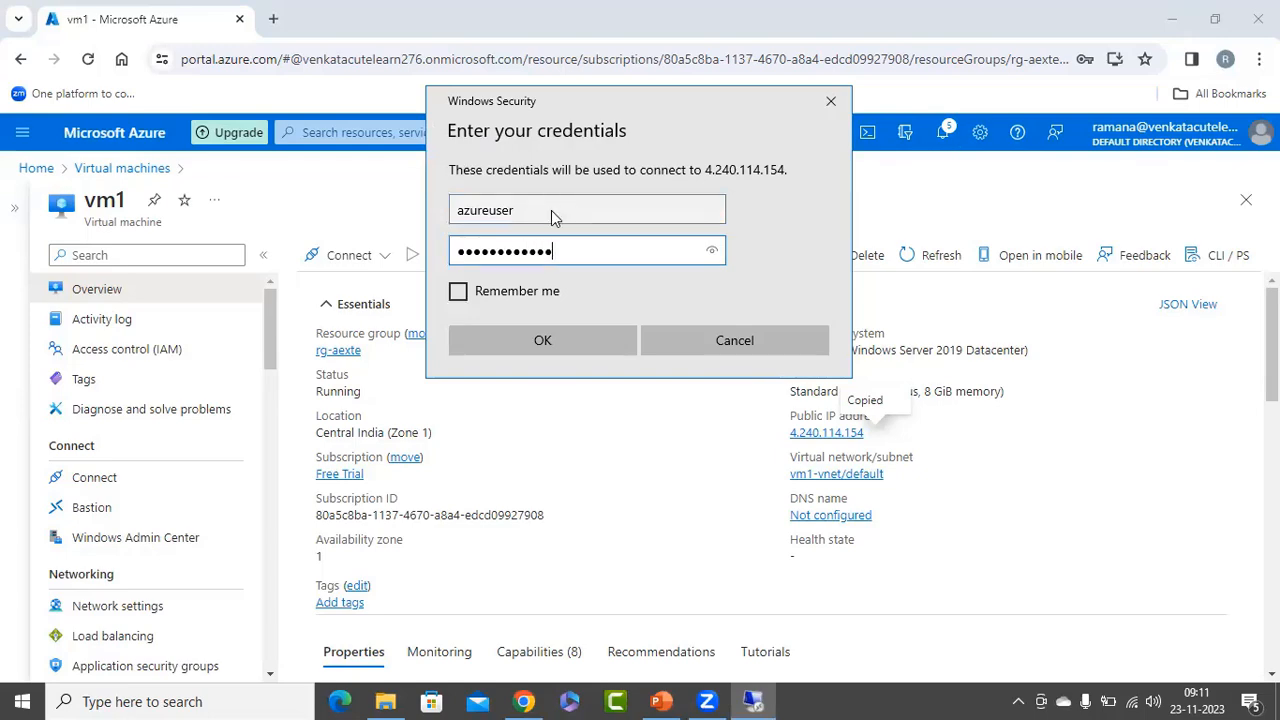
key(Return)
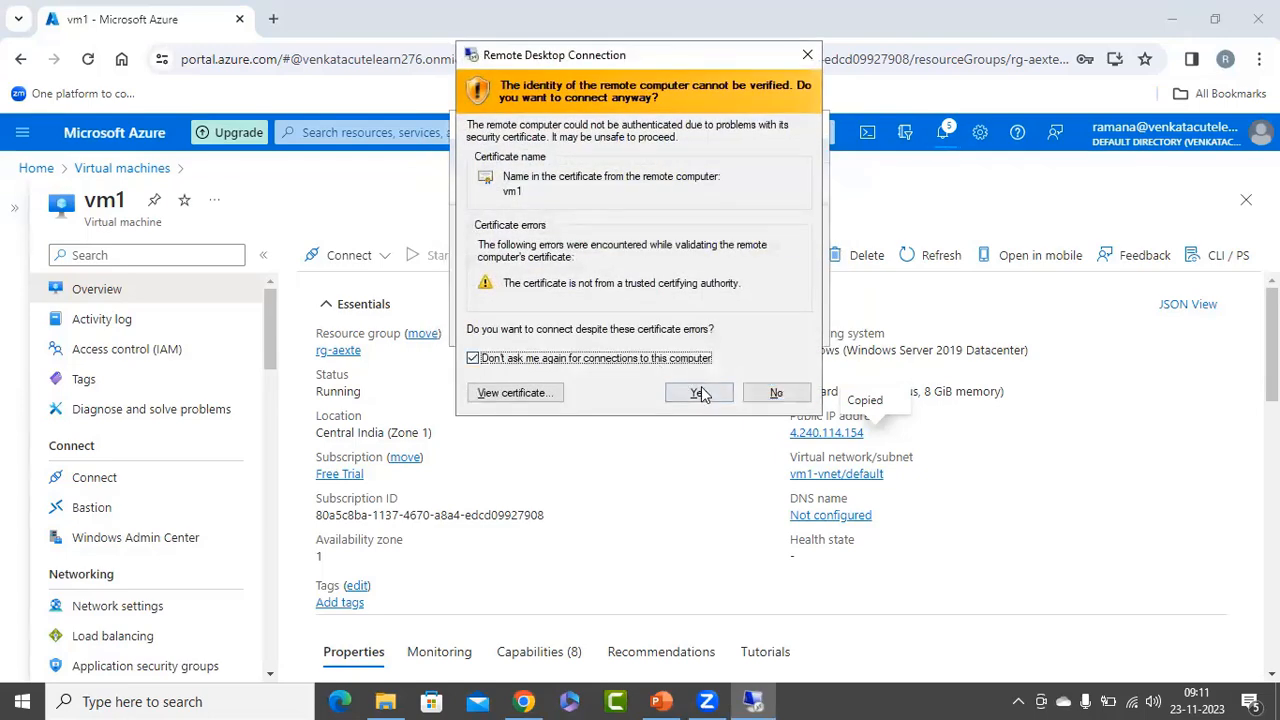
click(699, 392)
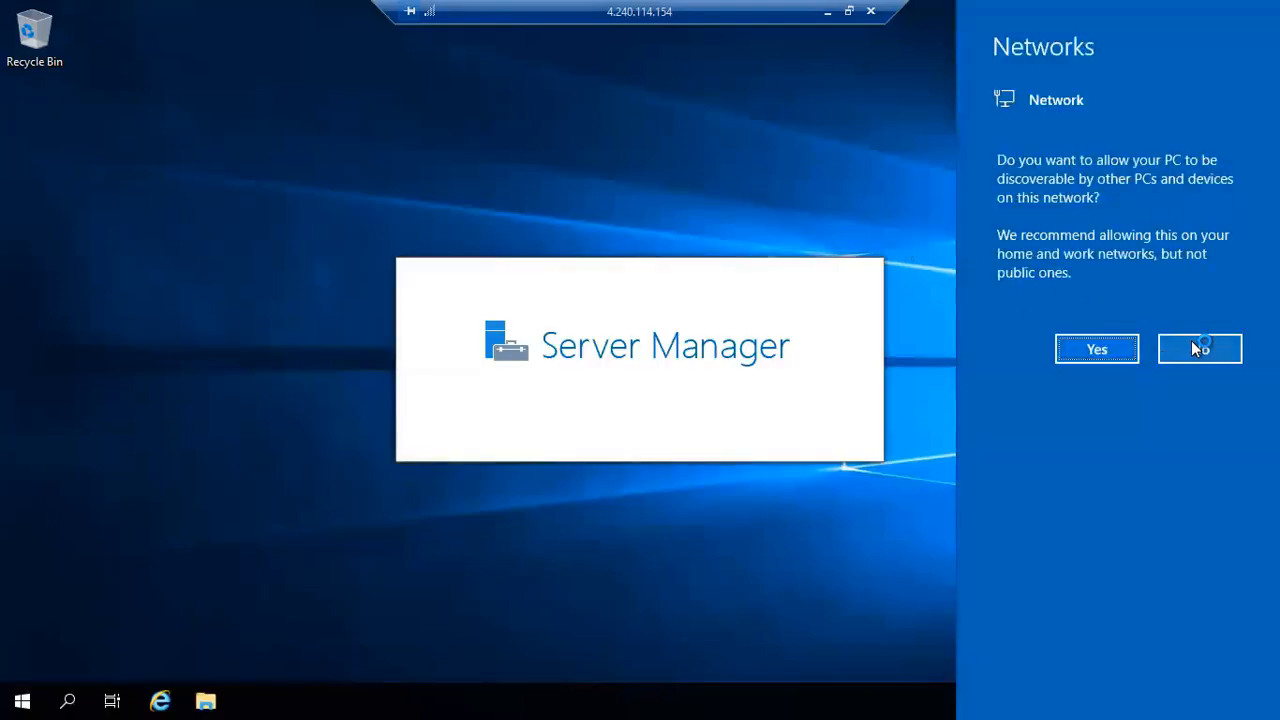
Decline network discovery on vm1 and open its Windows (C:) drive in File Explorer.
click(1195, 345)
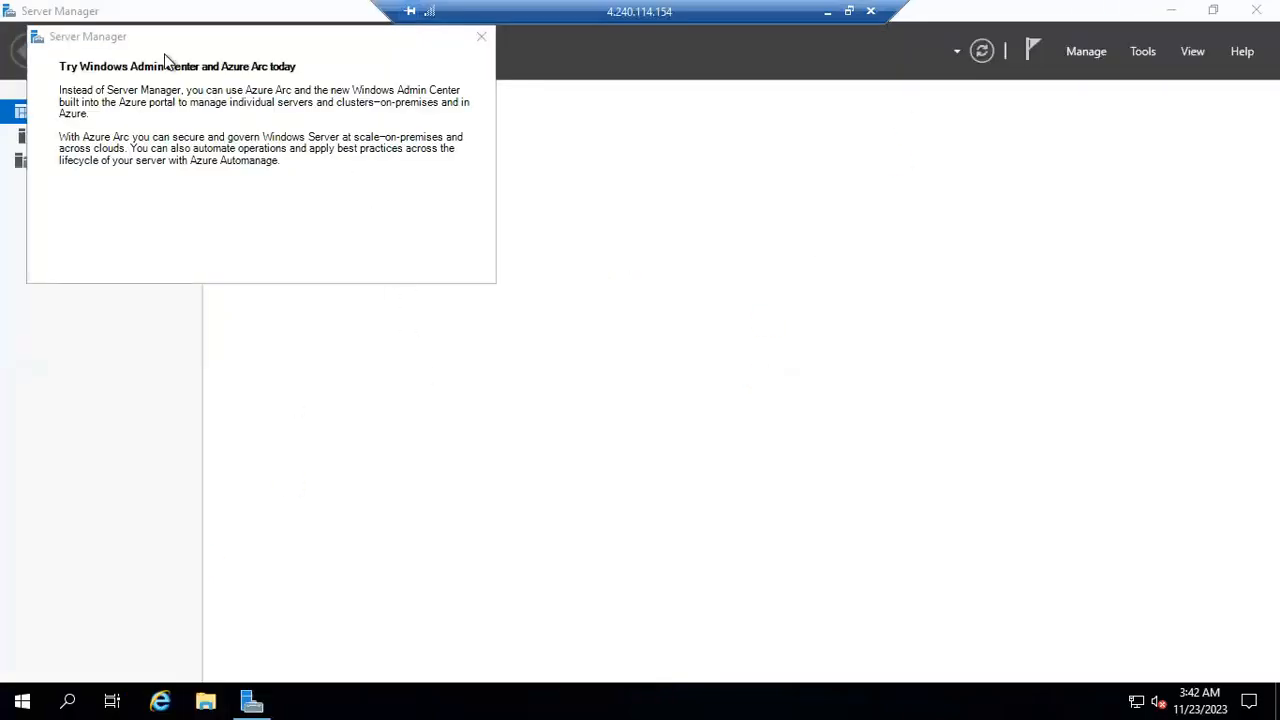
click(481, 37)
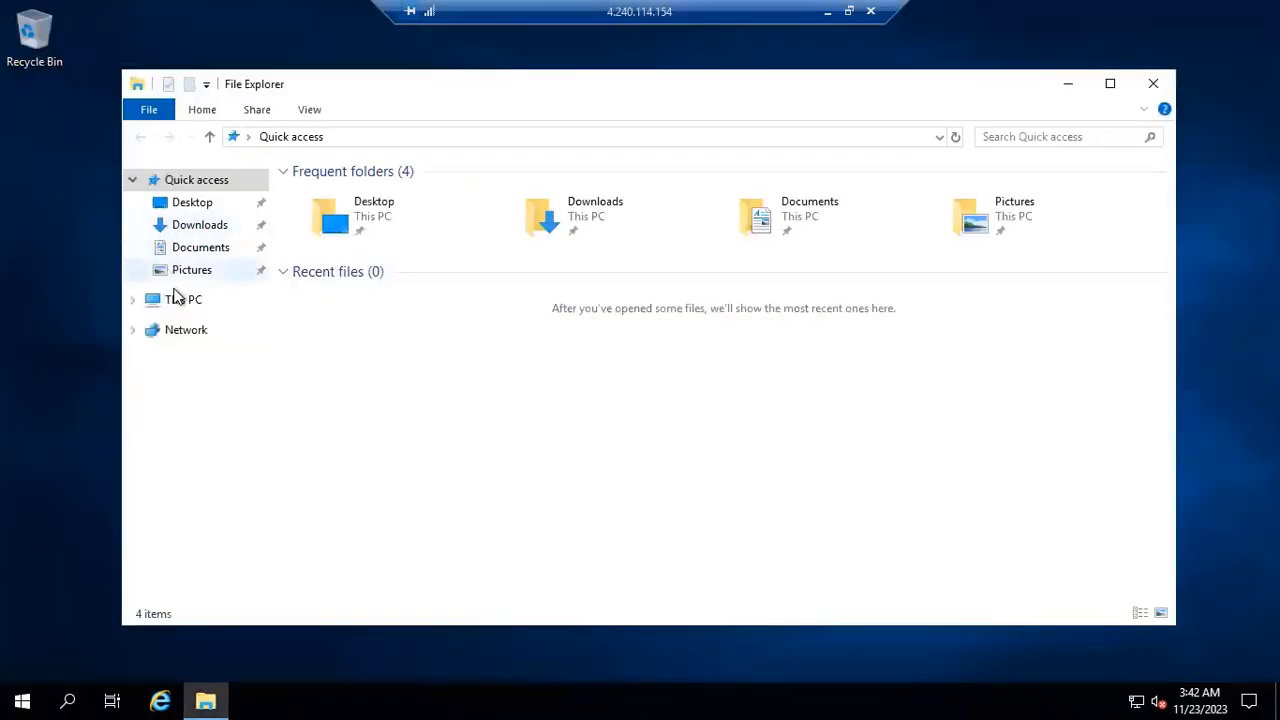
click(175, 299)
double_click(429, 389)
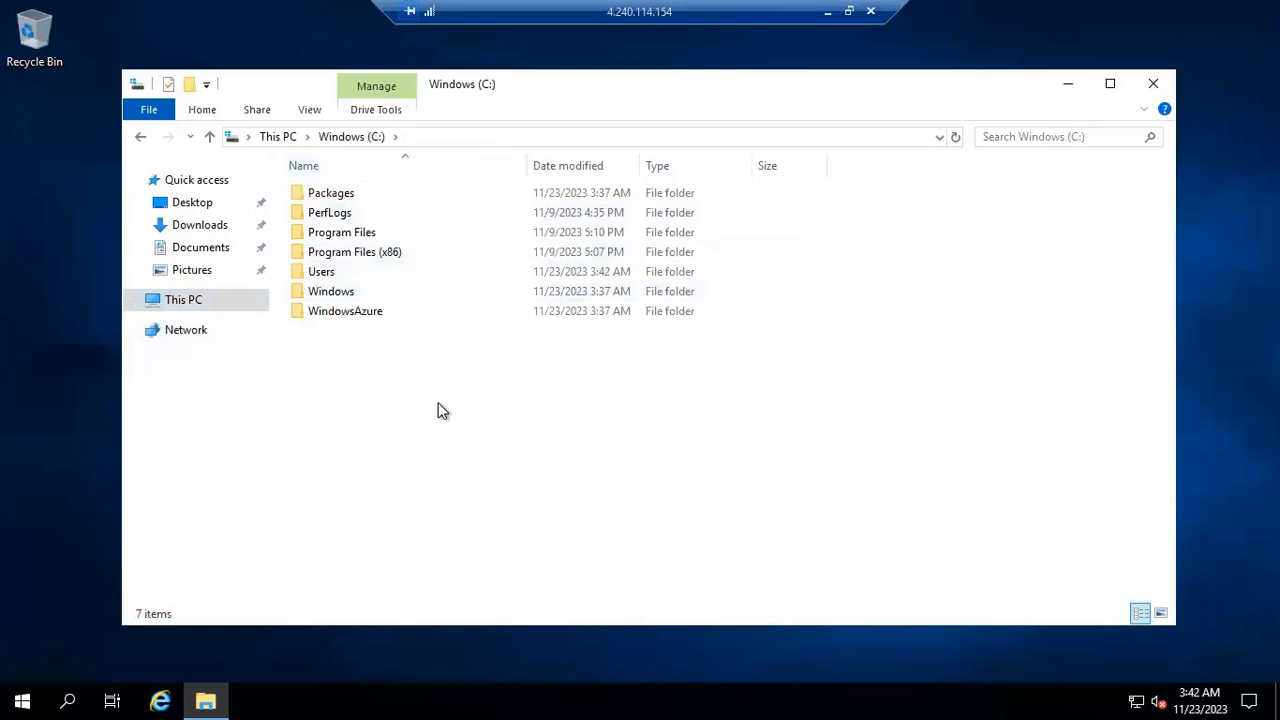
Open Server Manager on vm1 and dismiss its Windows Admin Center and Azure Arc notice.
click(23, 698)
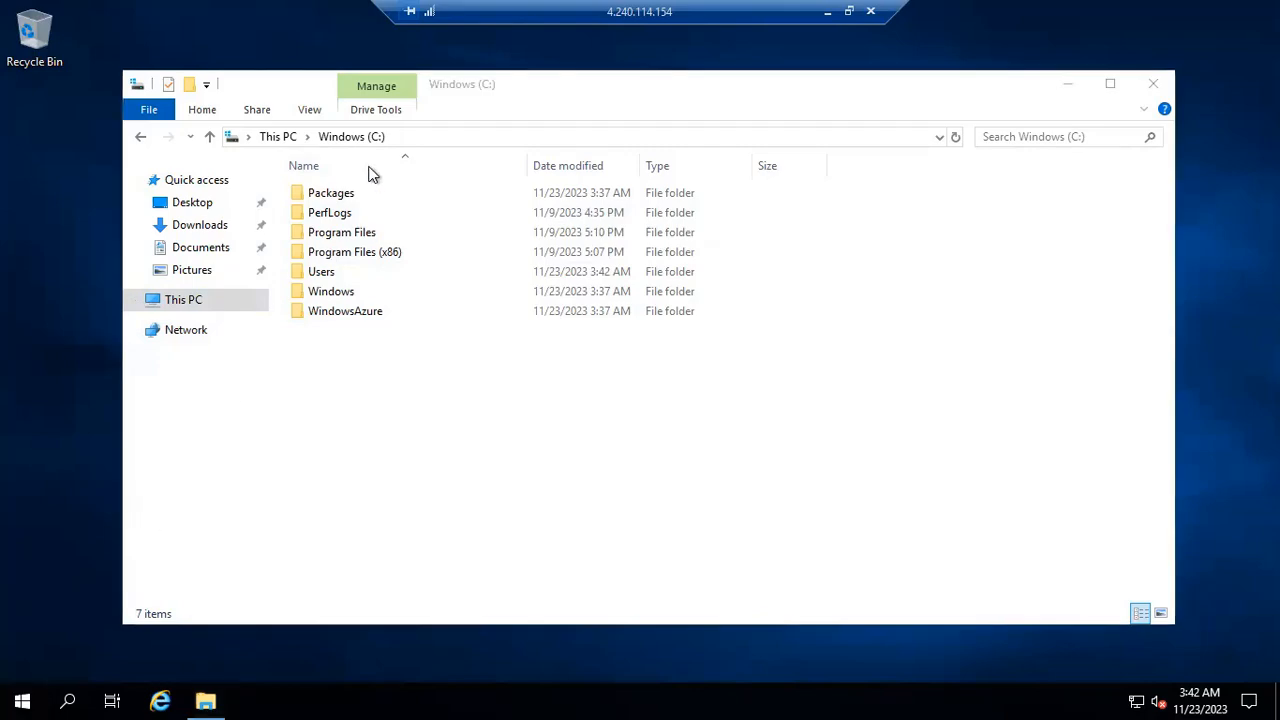
click(371, 190)
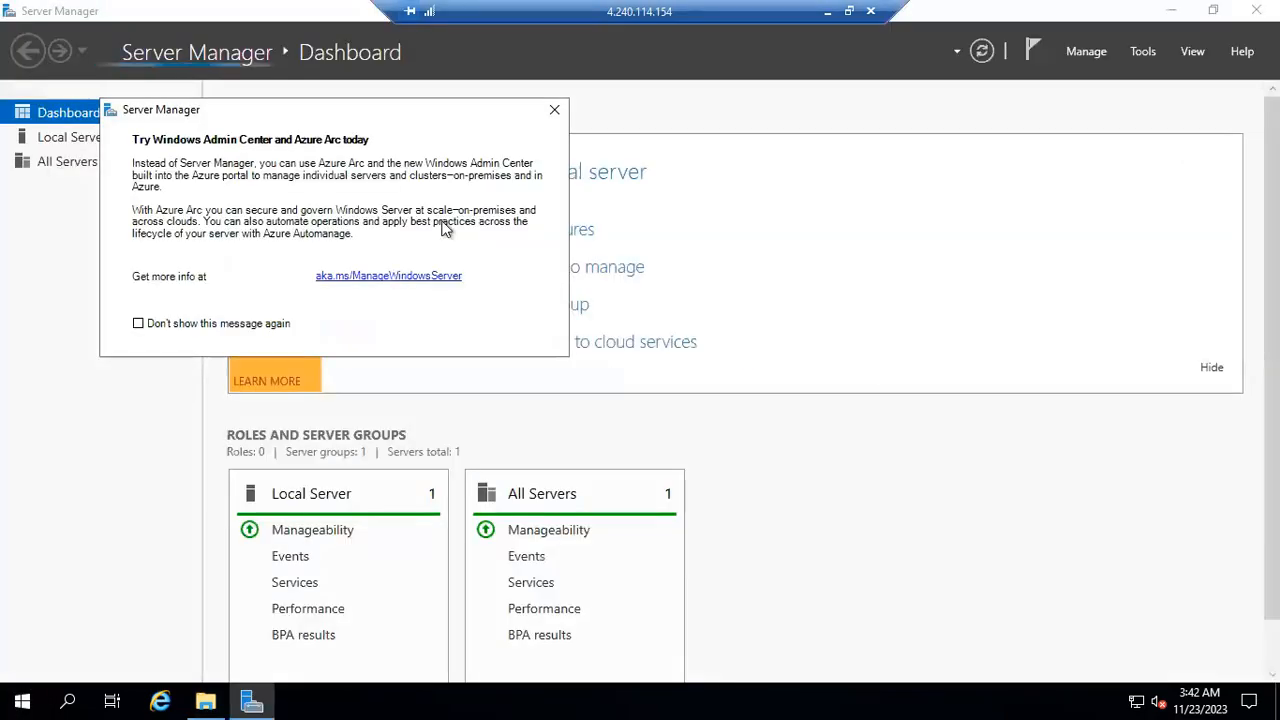
click(554, 110)
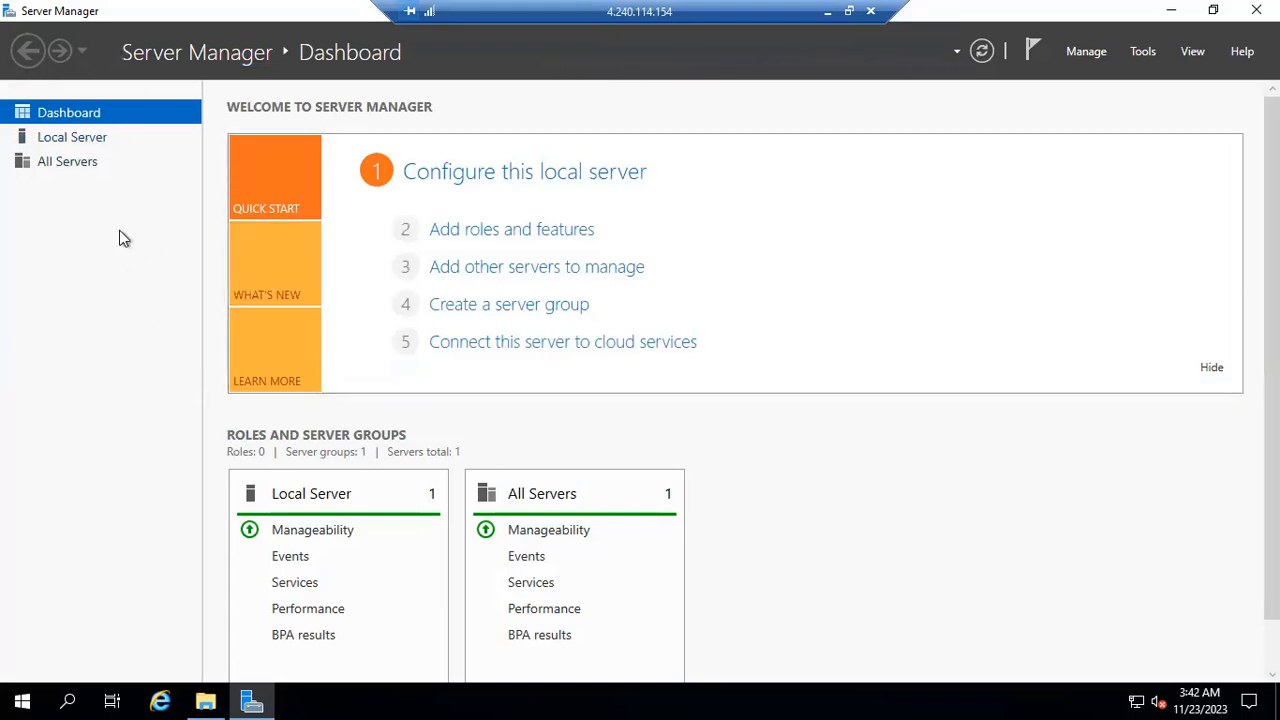
Review Server Manager's management tools and the first pages of the Add Roles and Features wizard on vm1 without installing anything.
click(1143, 51)
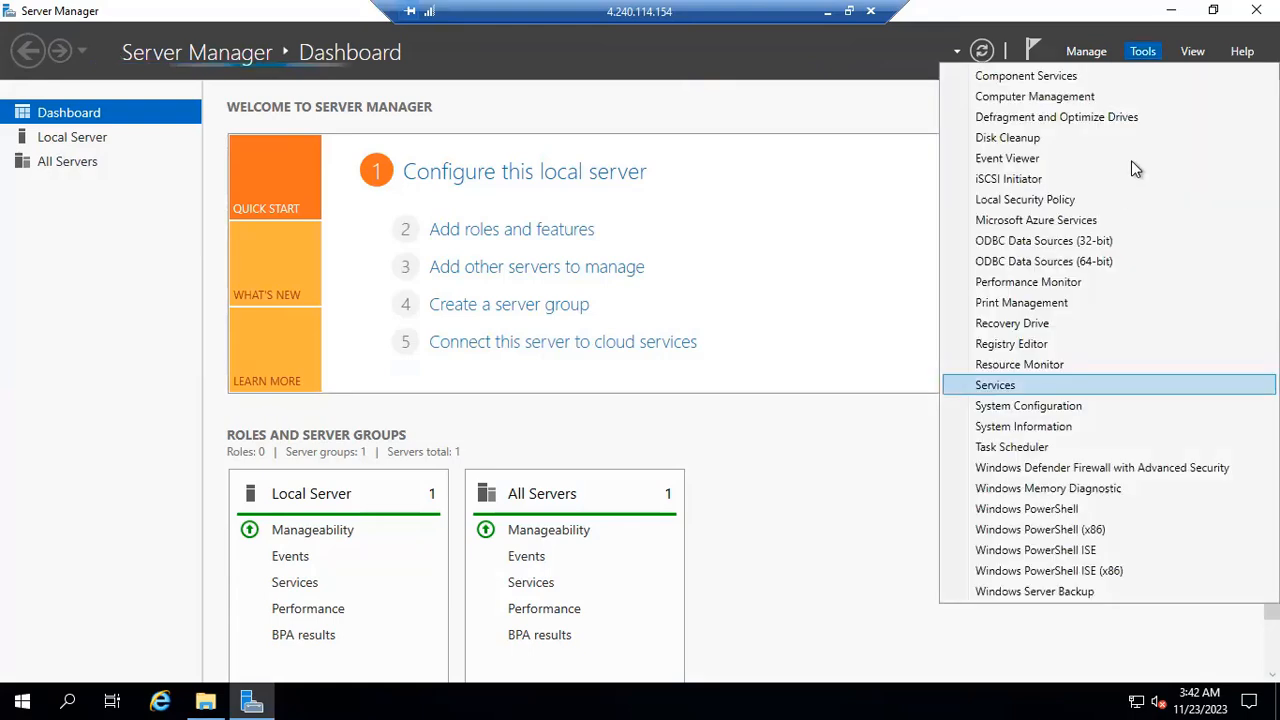
click(723, 154)
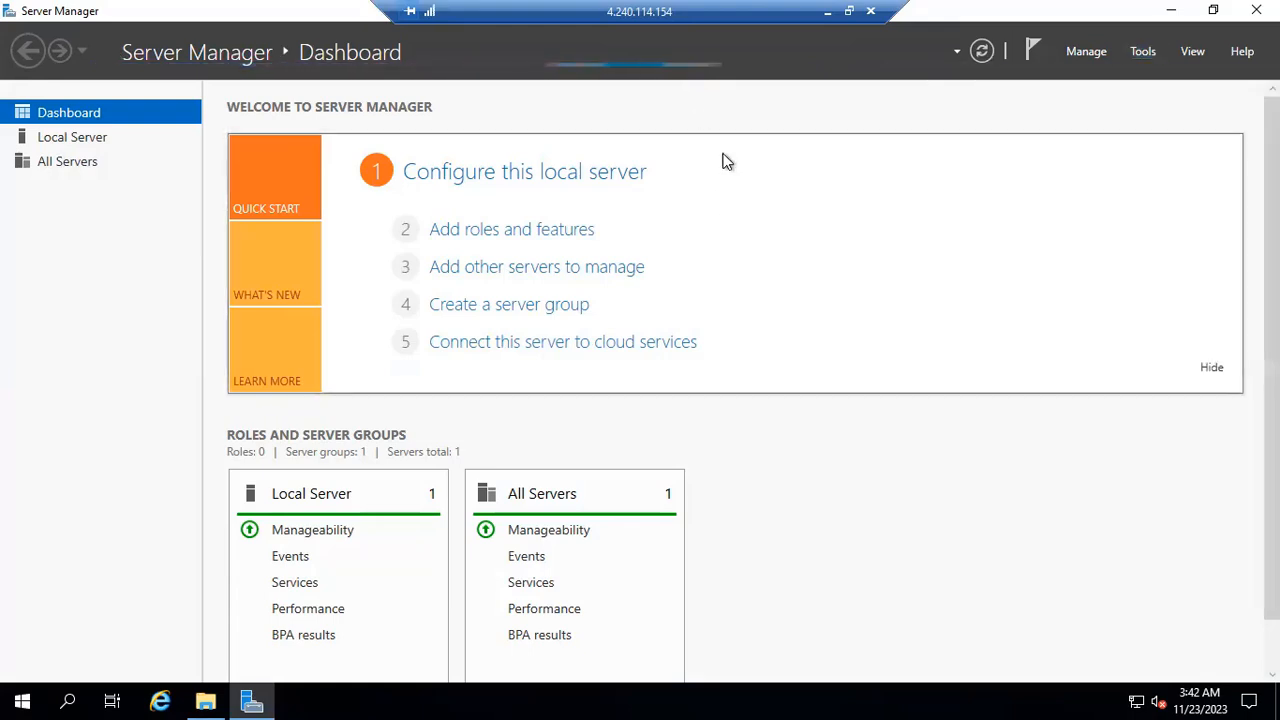
click(540, 232)
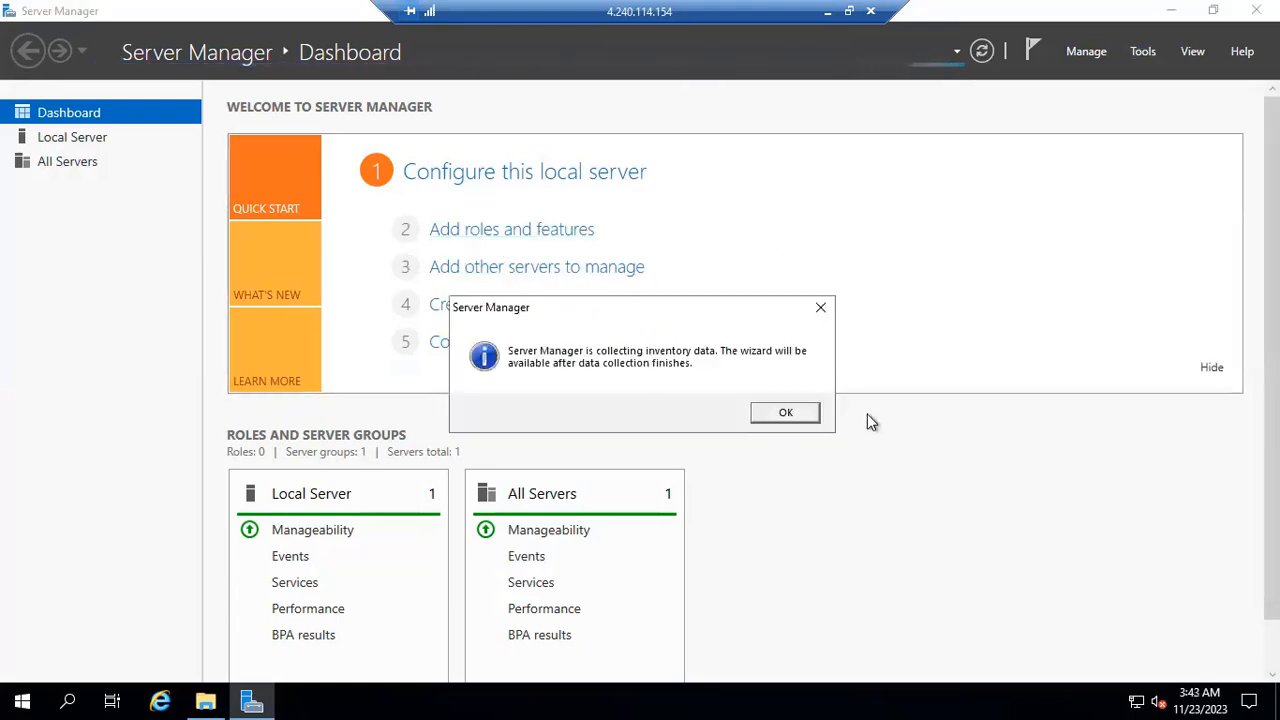
click(803, 417)
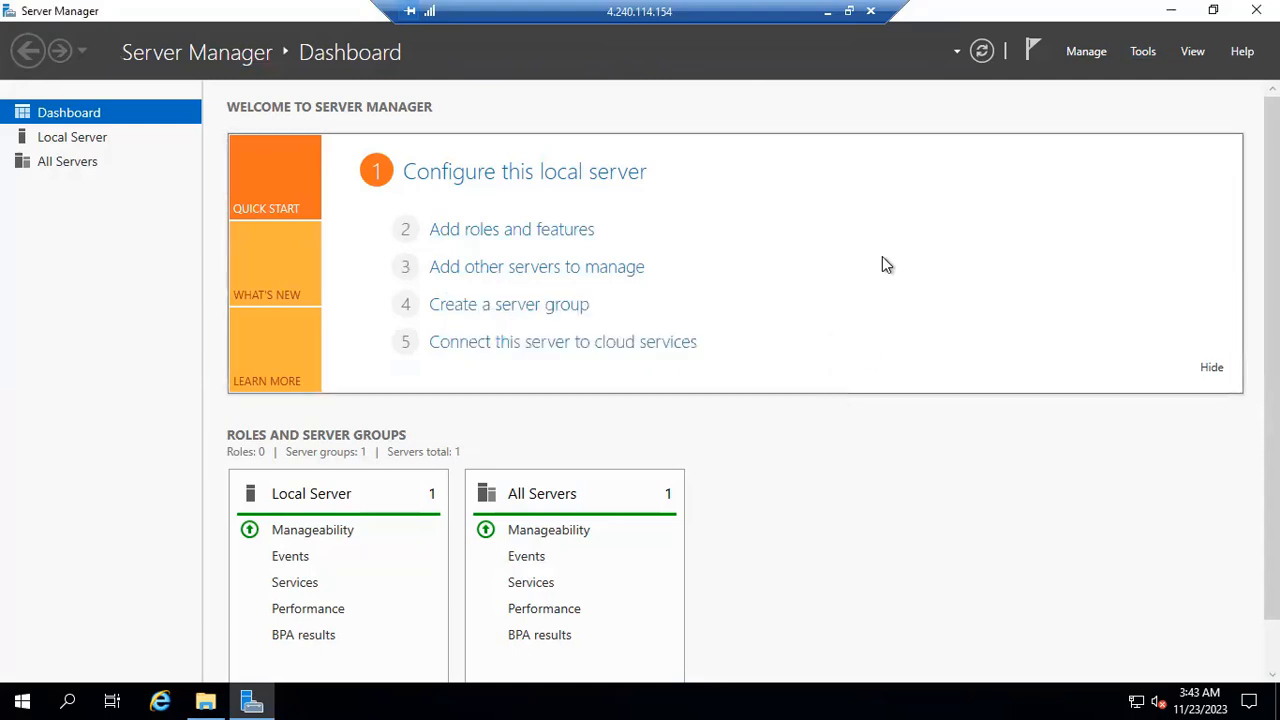
click(534, 230)
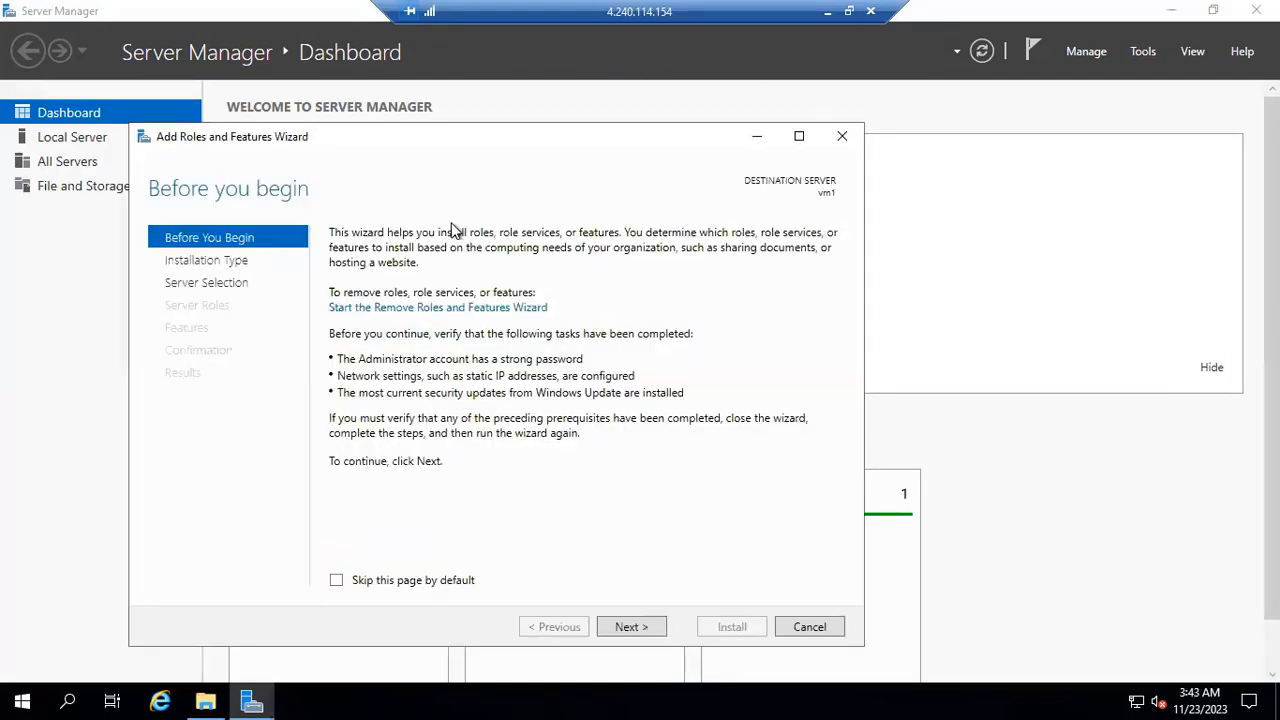
click(613, 633)
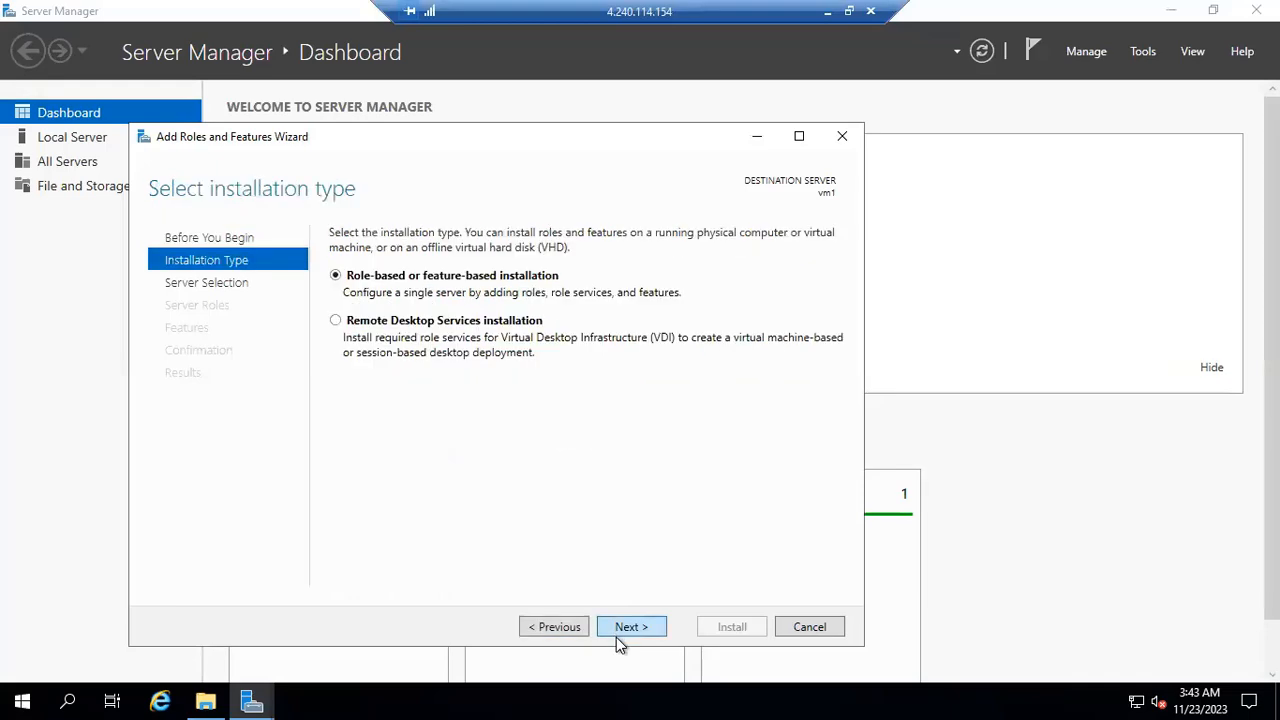
click(616, 637)
click(616, 637)
drag(625, 354, 606, 484)
click(808, 627)
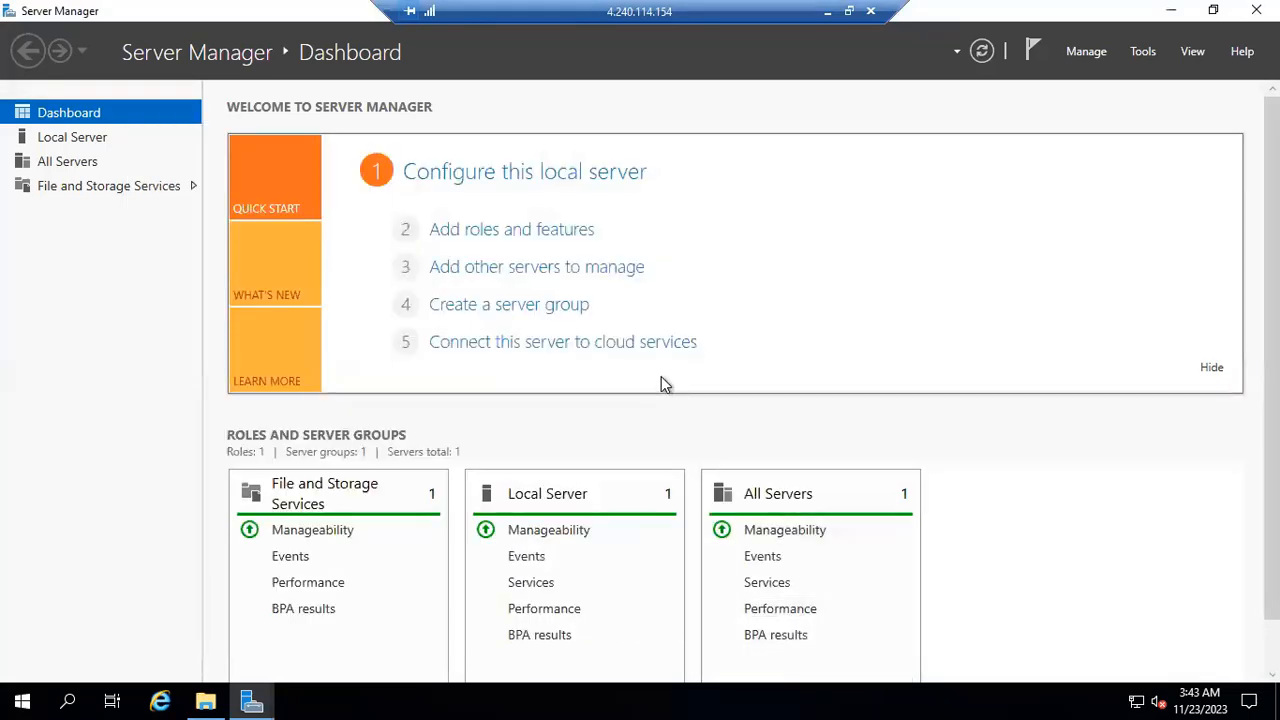
Close Server Manager and File Explorer on vm1 and sign out of the remote session.
click(1256, 10)
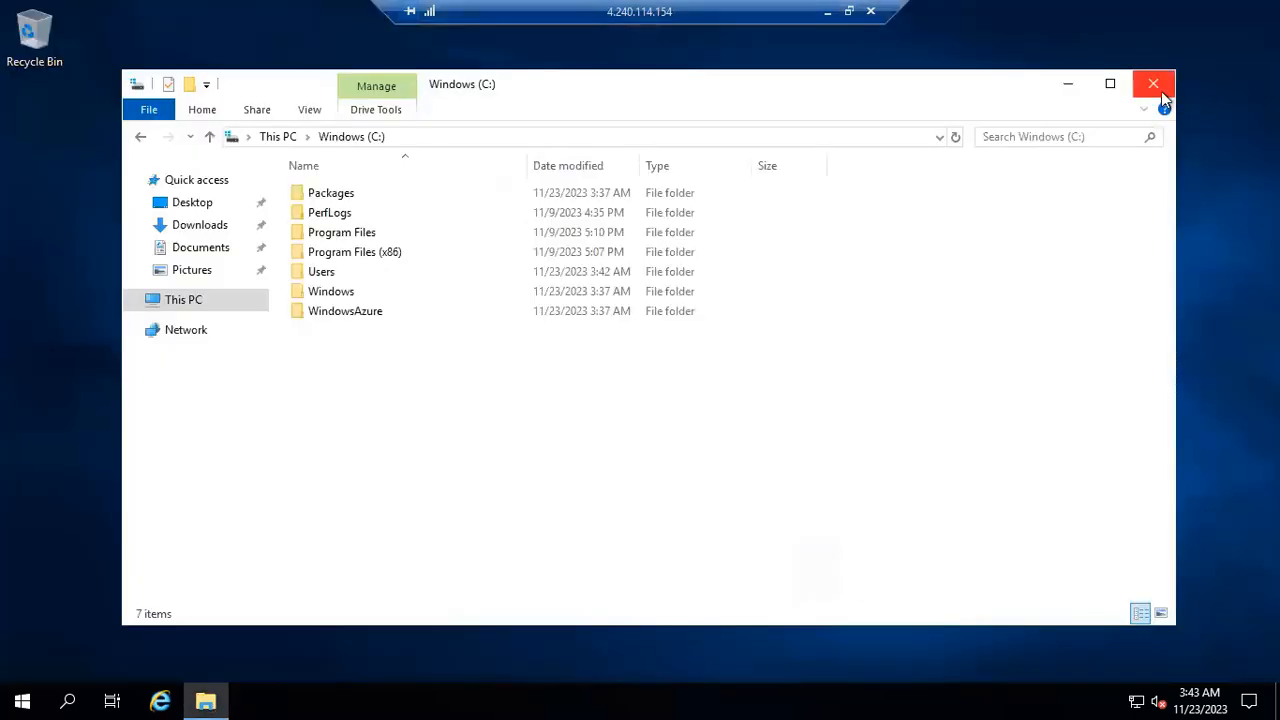
click(1155, 85)
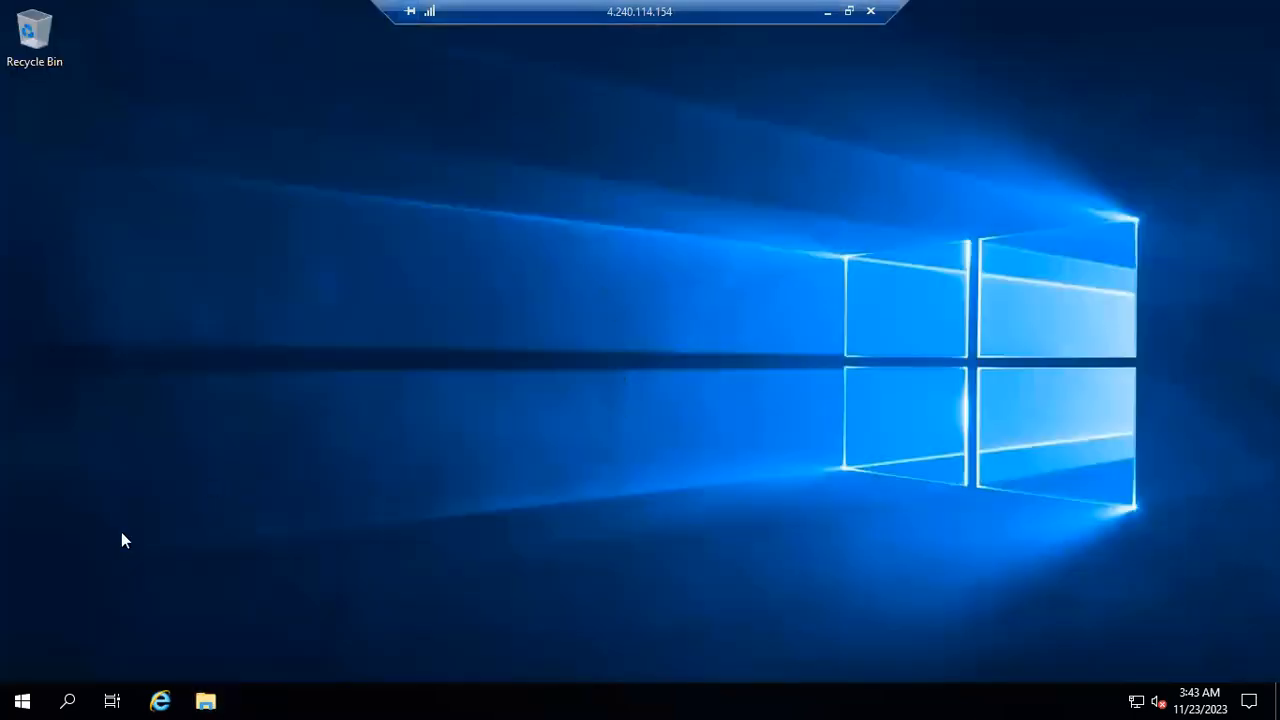
right_click(22, 697)
mouse_move(95, 652)
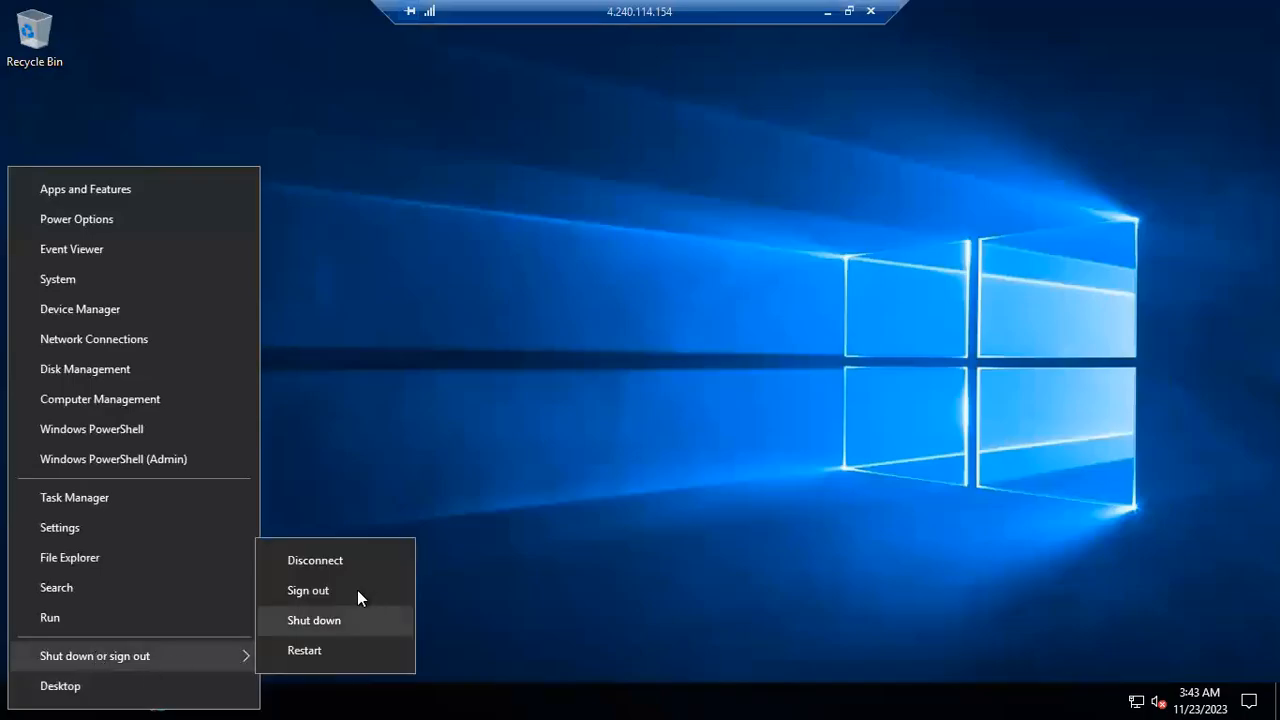
click(358, 591)
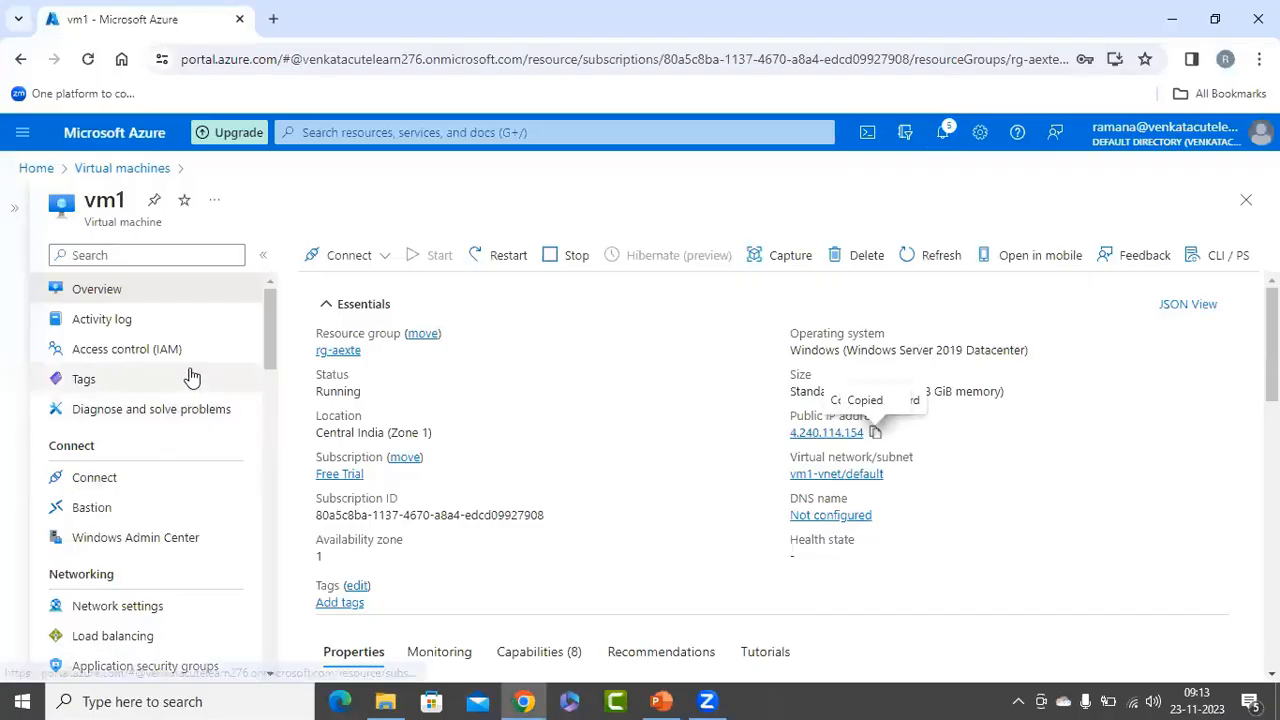
From vm1's Extensions + applications page, start adding the Custom script extension by Microsoft Corp.
scroll(192, 376, down, 3)
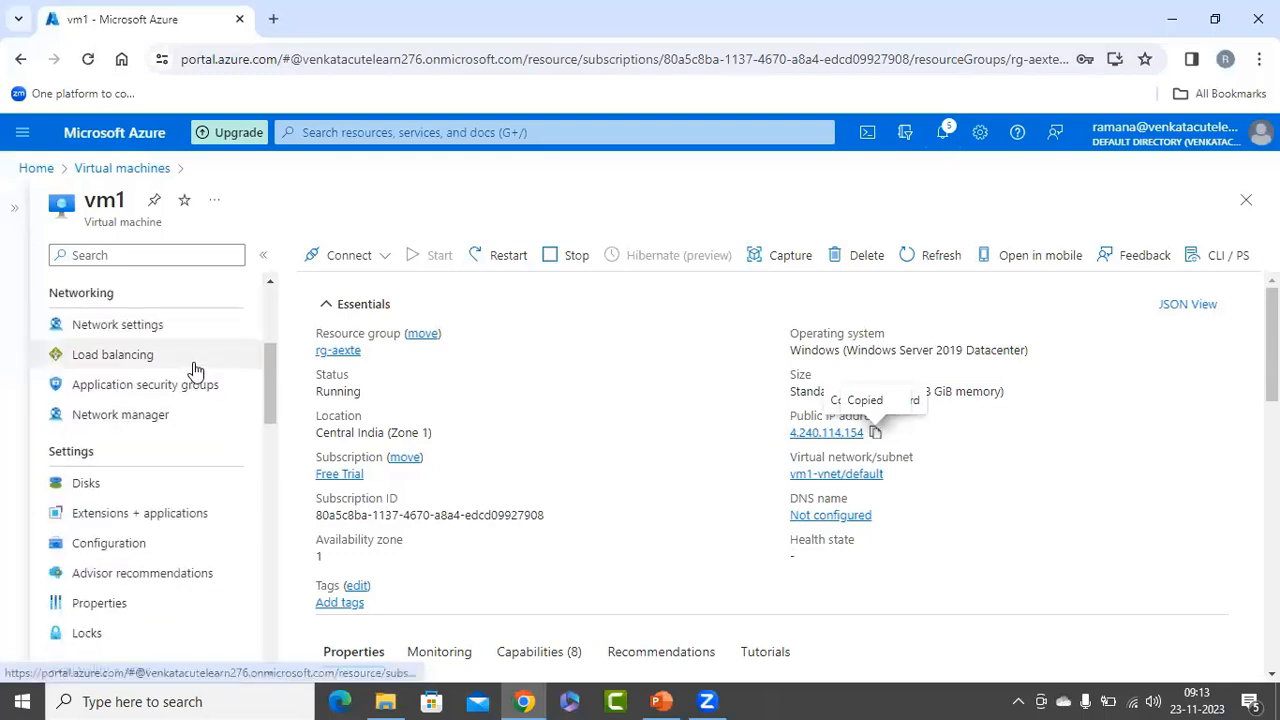
click(96, 521)
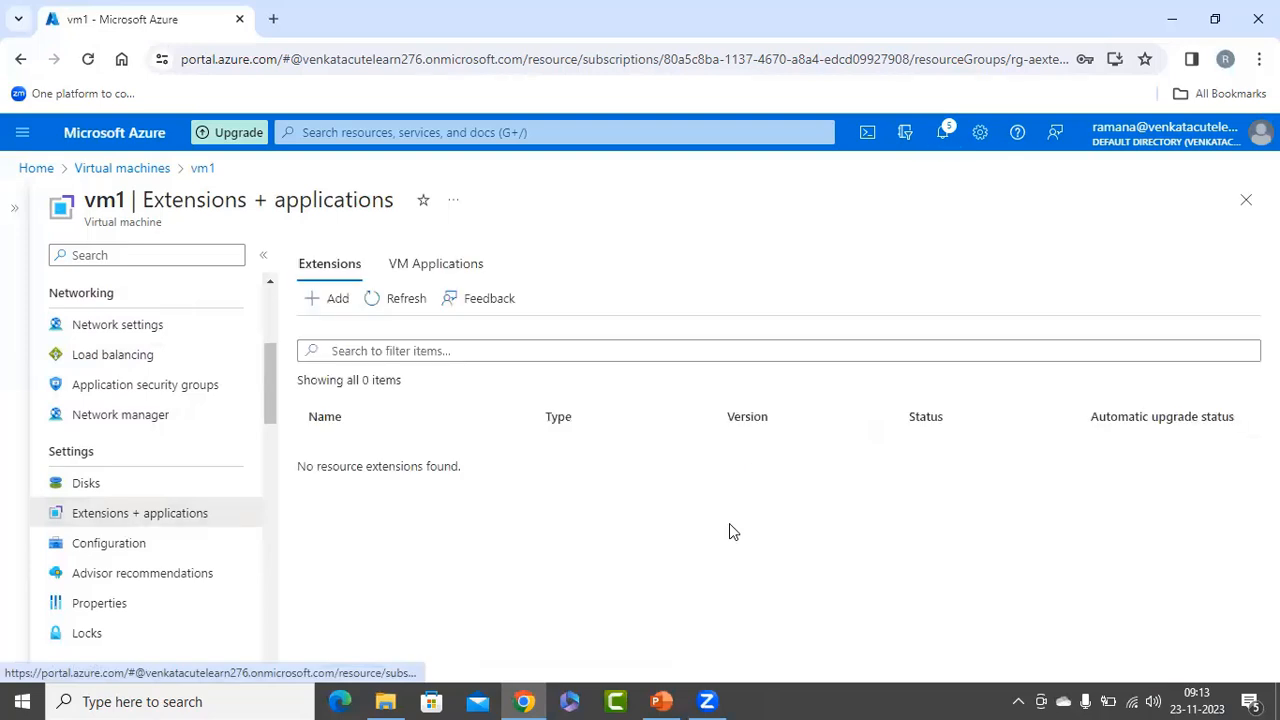
click(333, 299)
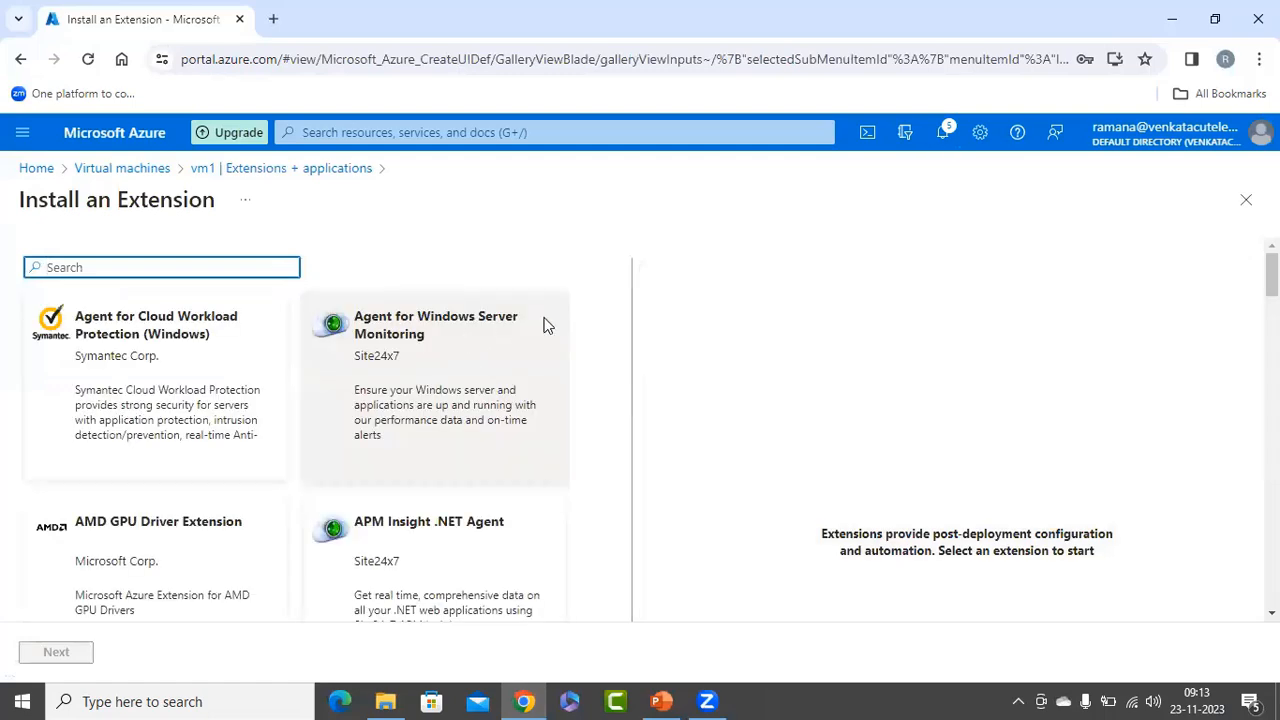
scroll(533, 468, down, 3)
scroll(535, 472, down, 7)
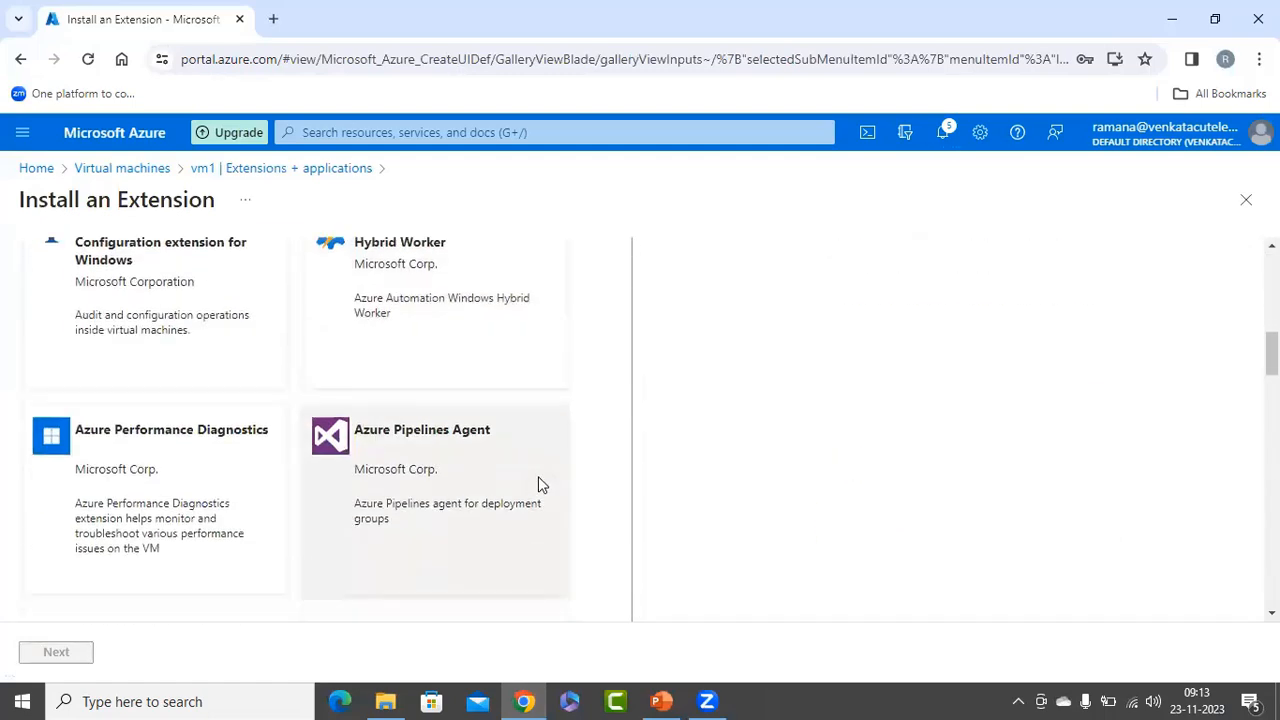
scroll(538, 480, down, 3)
click(513, 424)
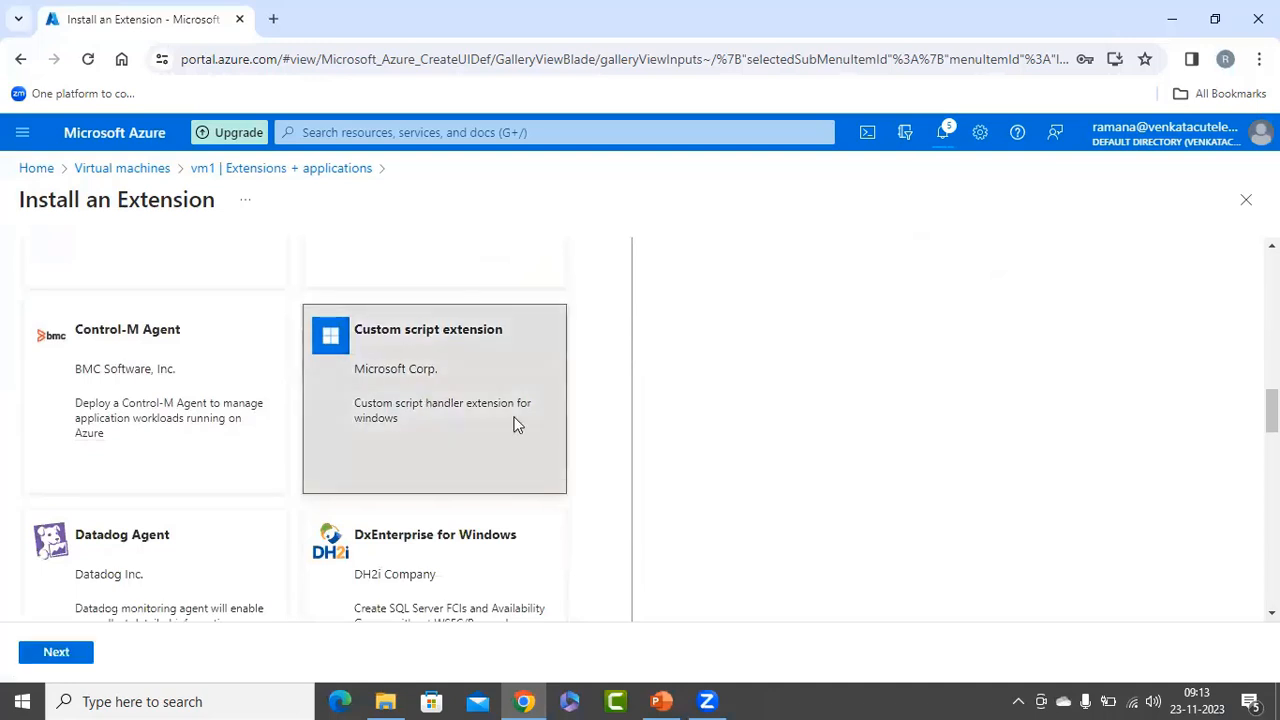
click(35, 658)
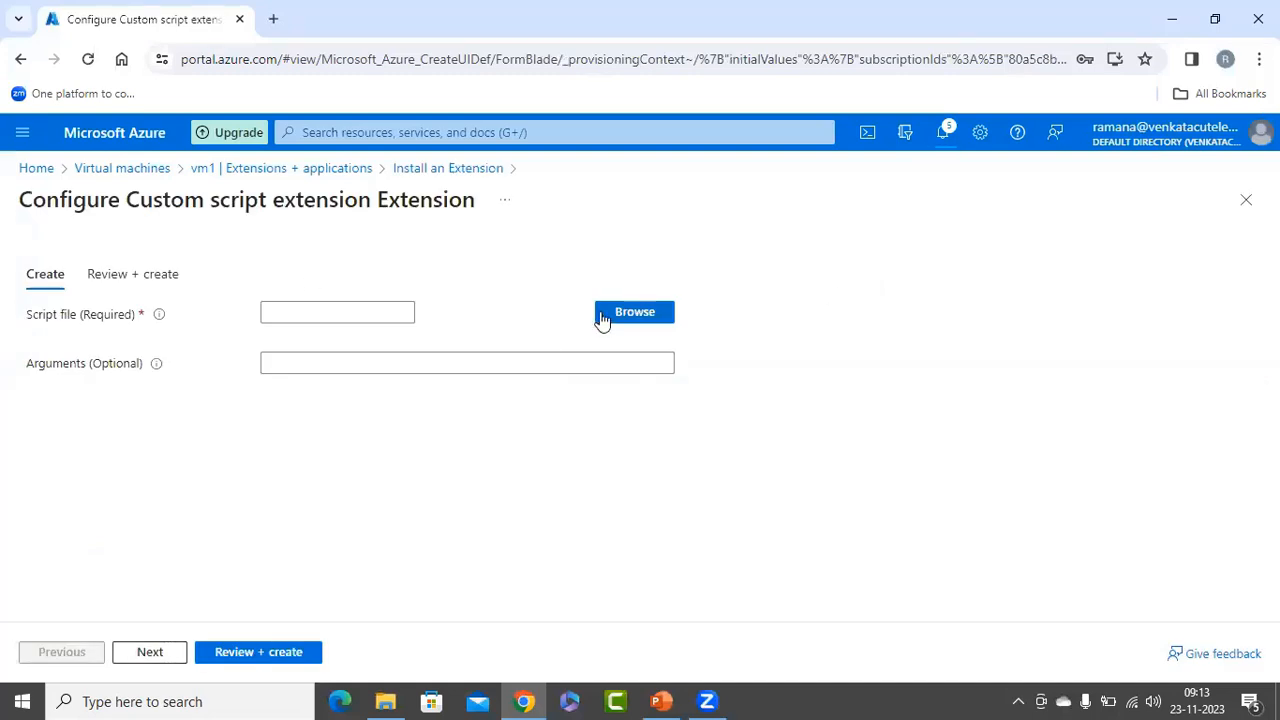
Choose iisintall.ps1 from the scrtt container in the azurescriptext storage account as the script file and create the extension on vm1.
click(601, 318)
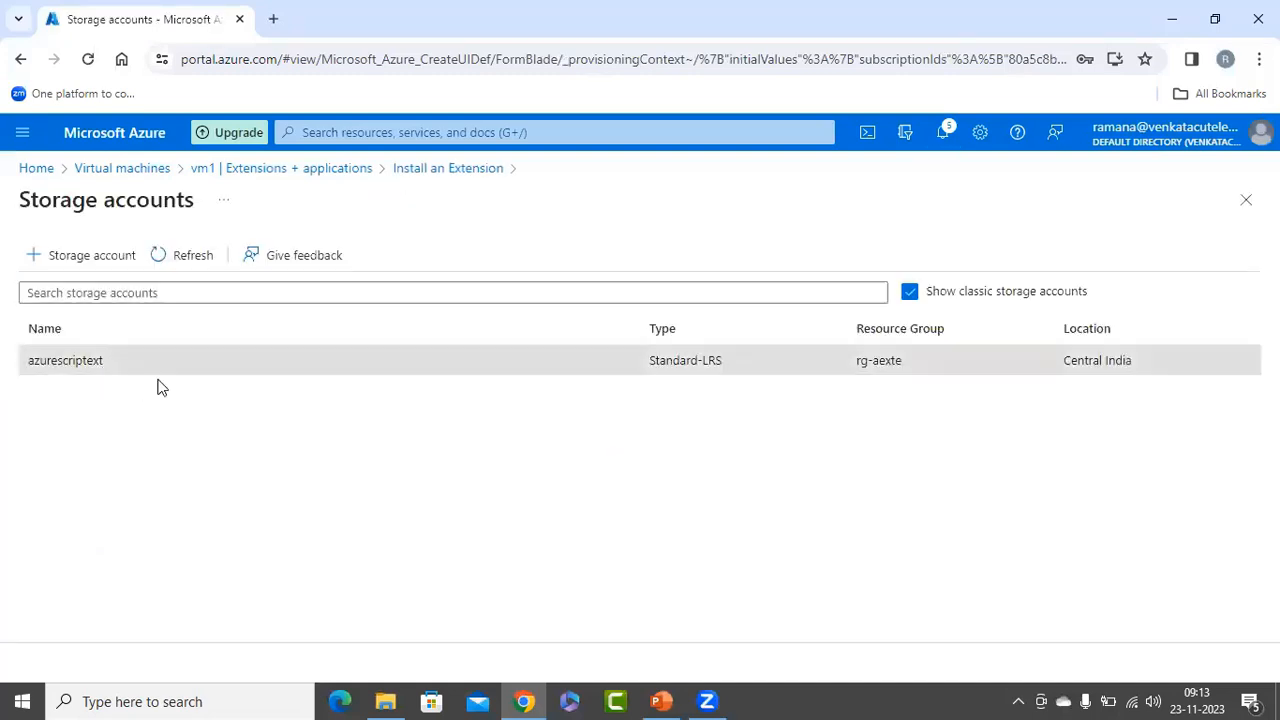
click(165, 368)
click(354, 366)
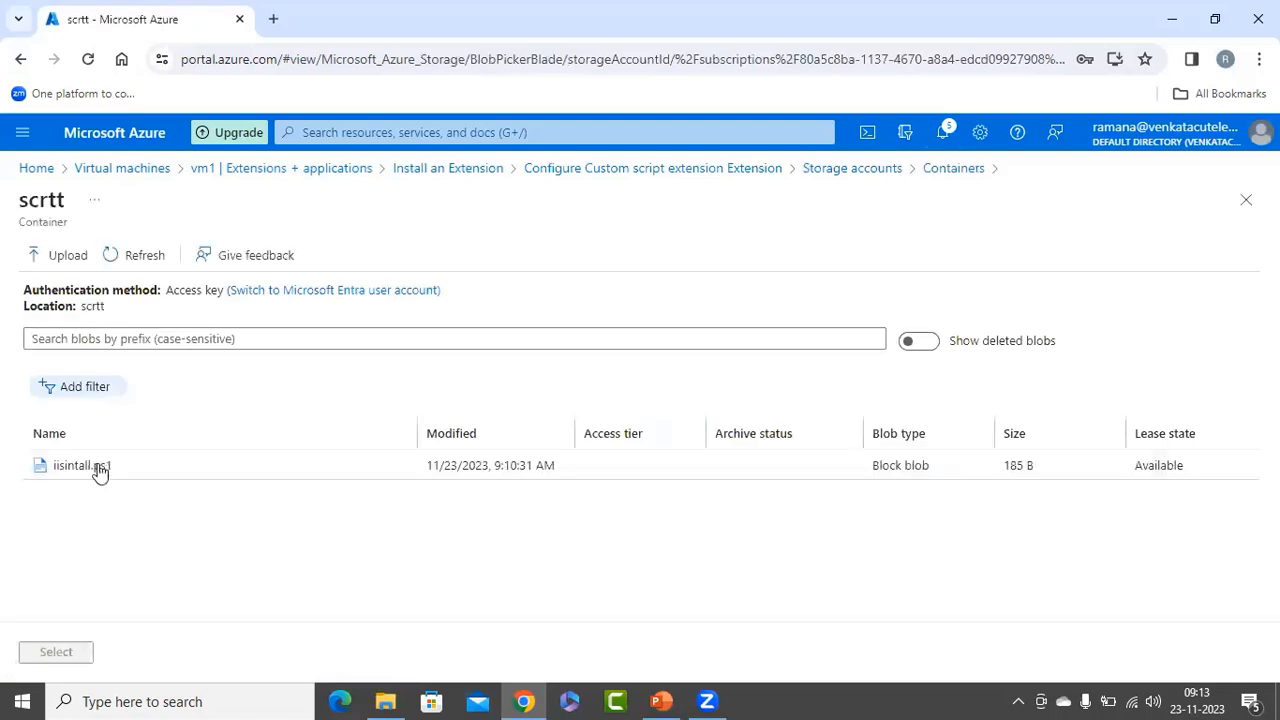
click(99, 468)
click(50, 656)
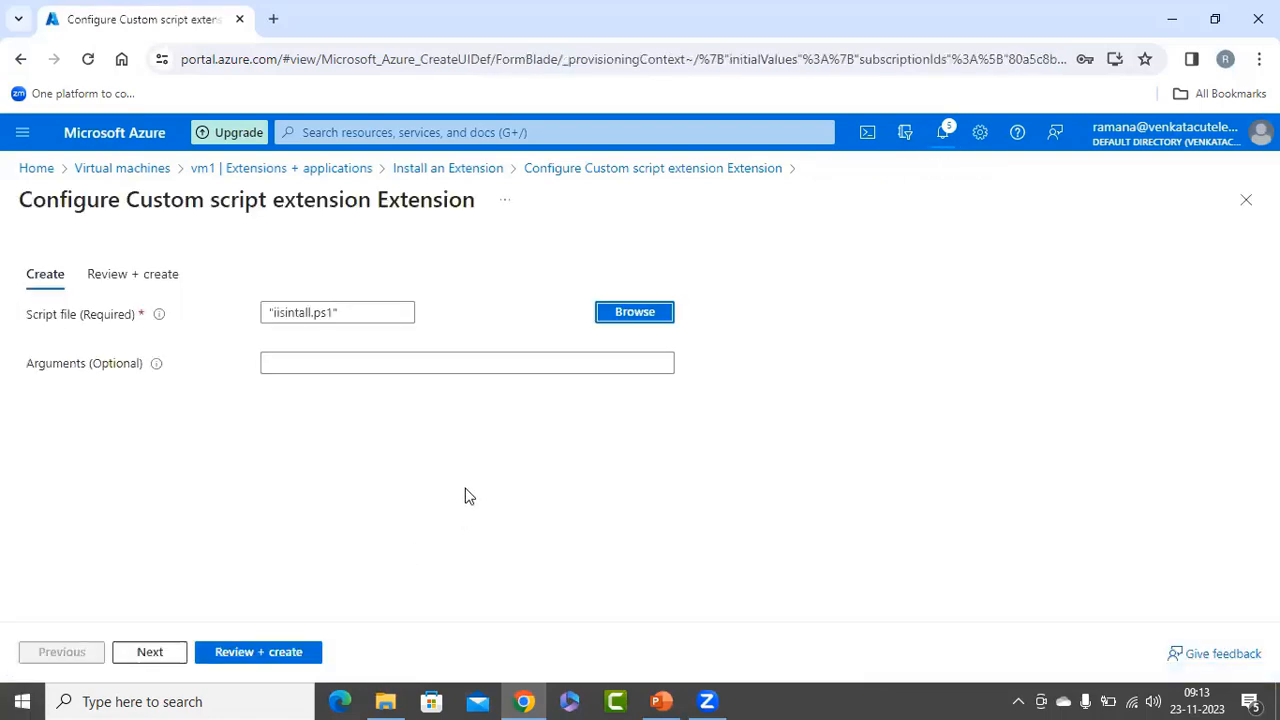
click(250, 656)
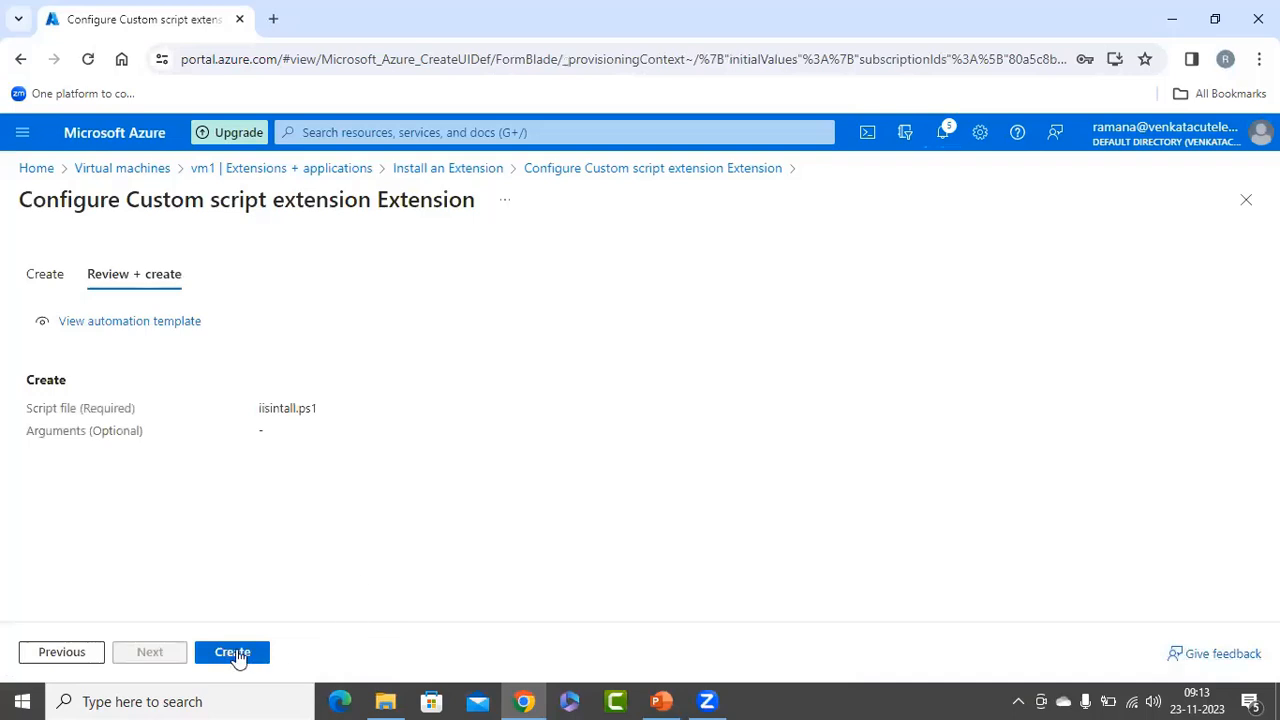
click(234, 654)
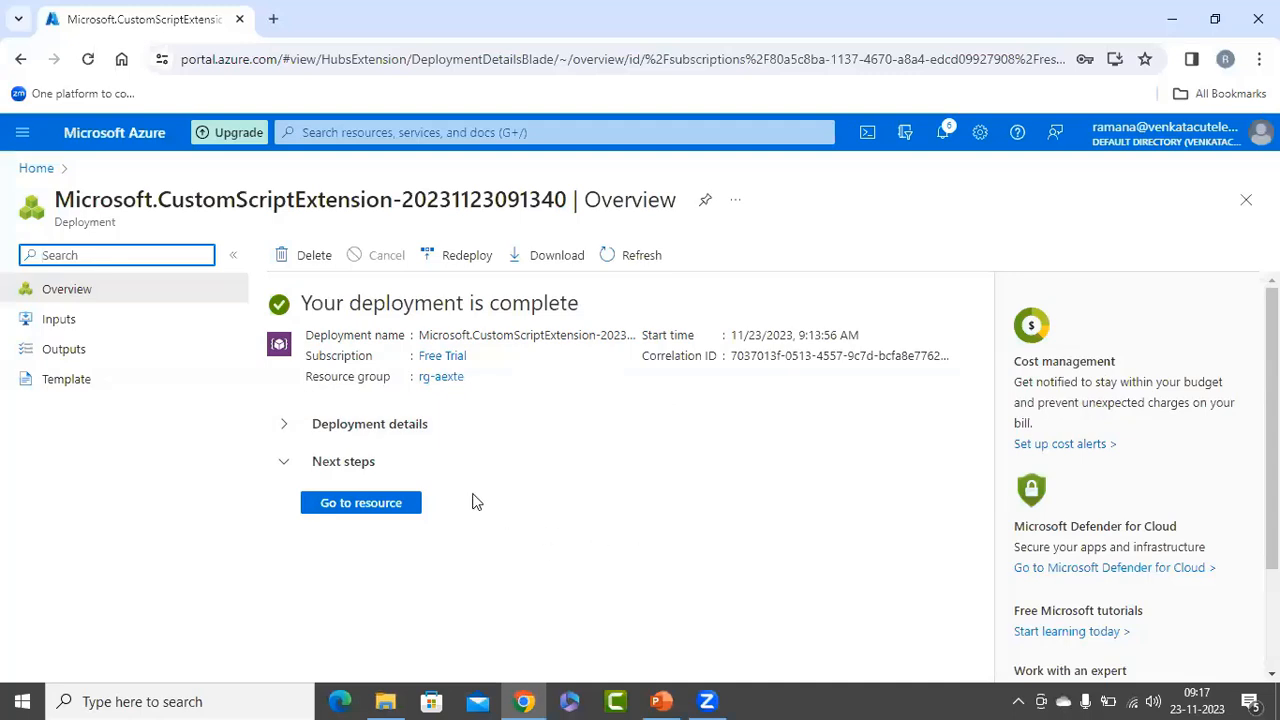
Open vm2 from the virtual machines list and copy its public IP address.
click(56, 177)
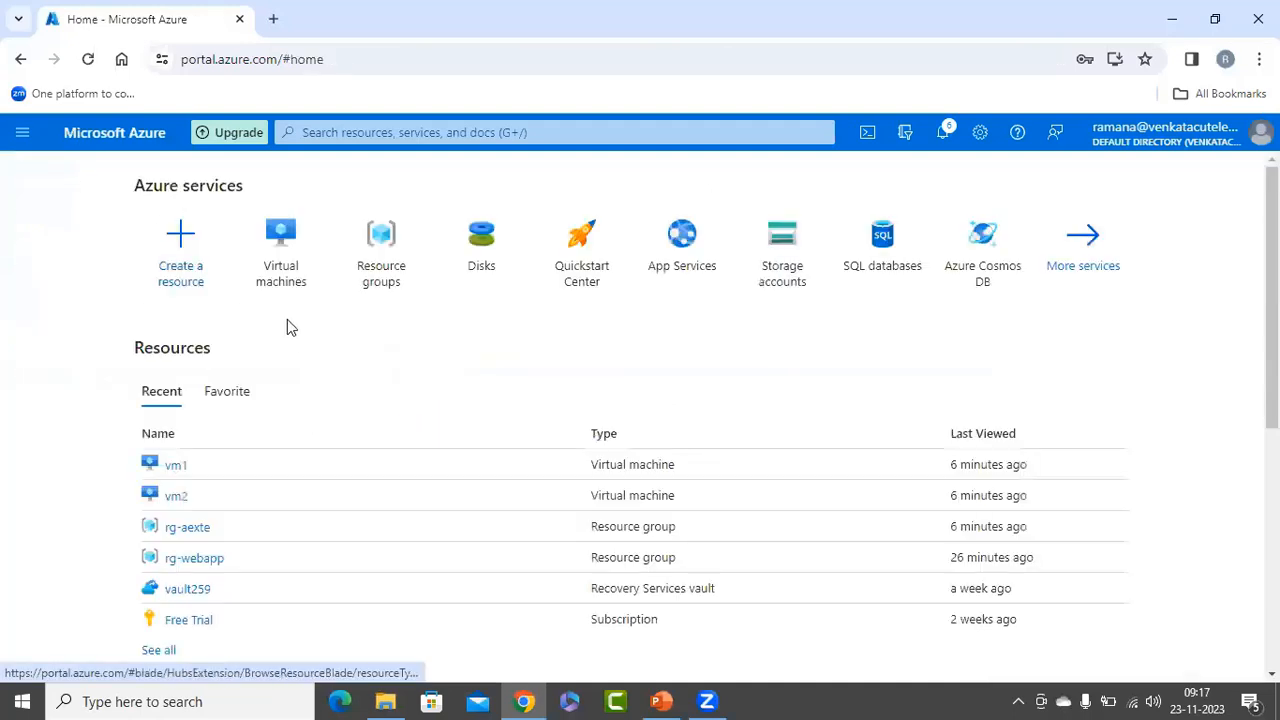
click(292, 300)
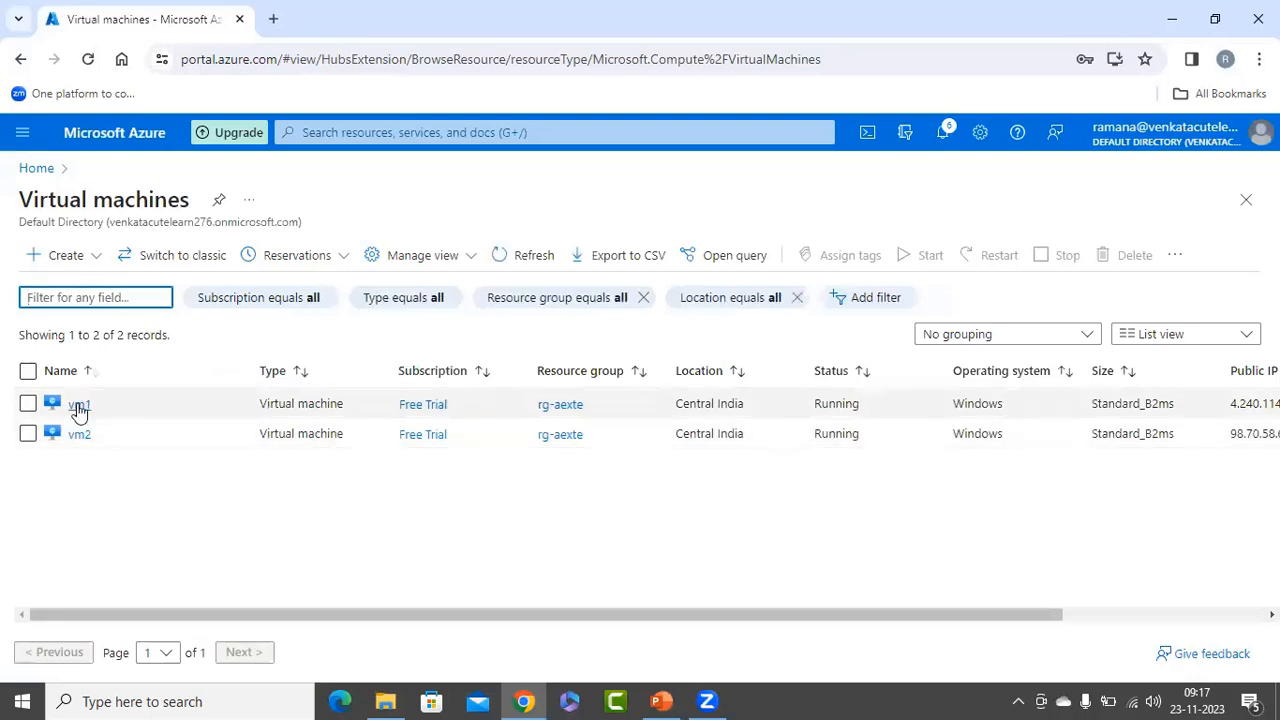
click(79, 406)
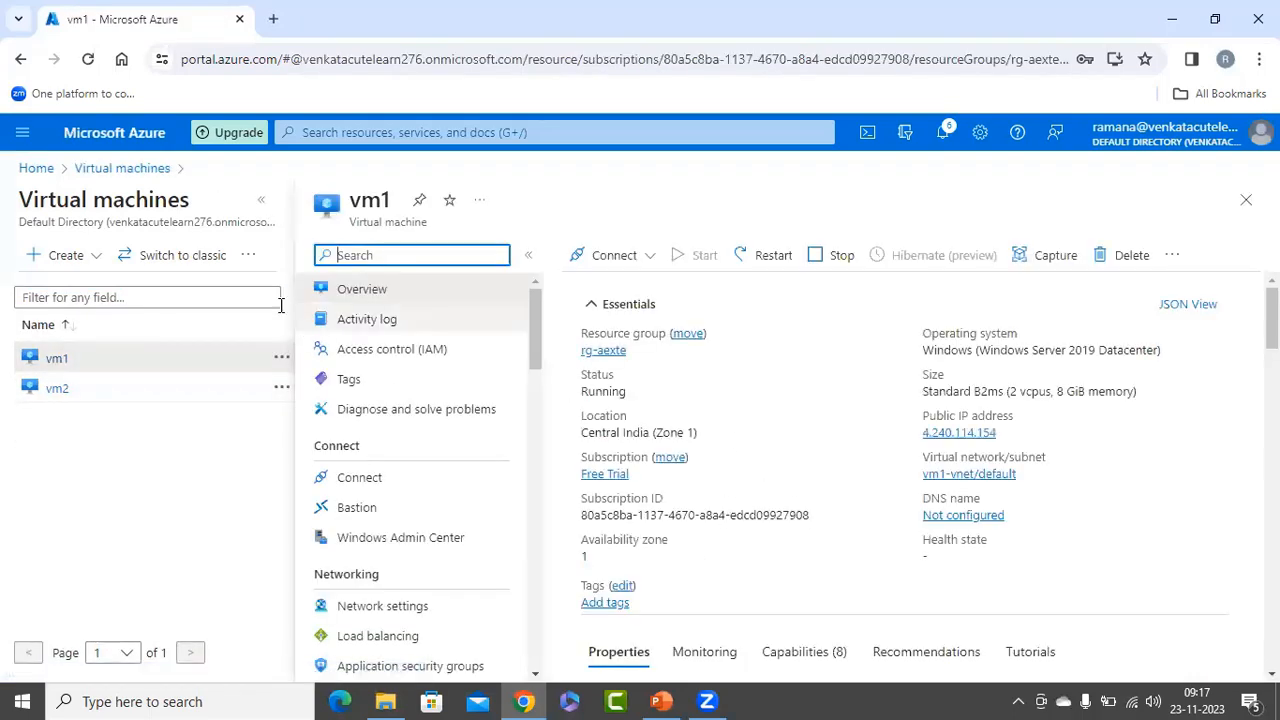
click(48, 394)
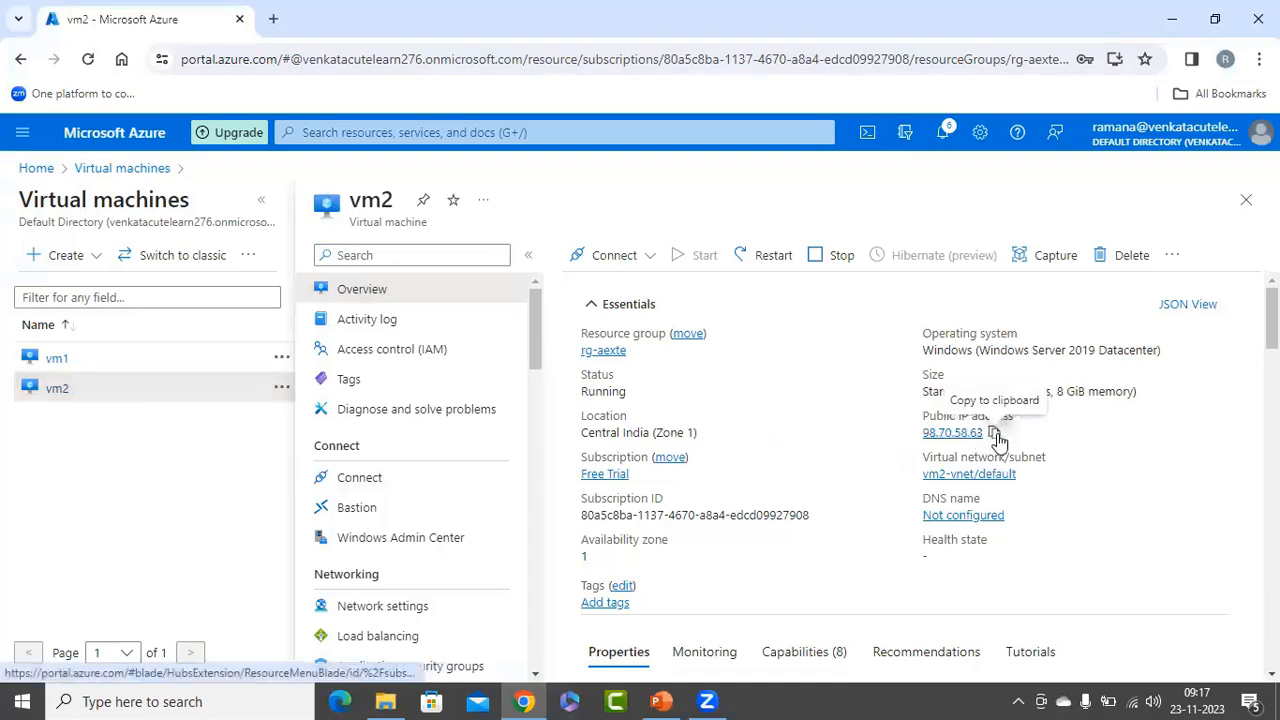
click(993, 432)
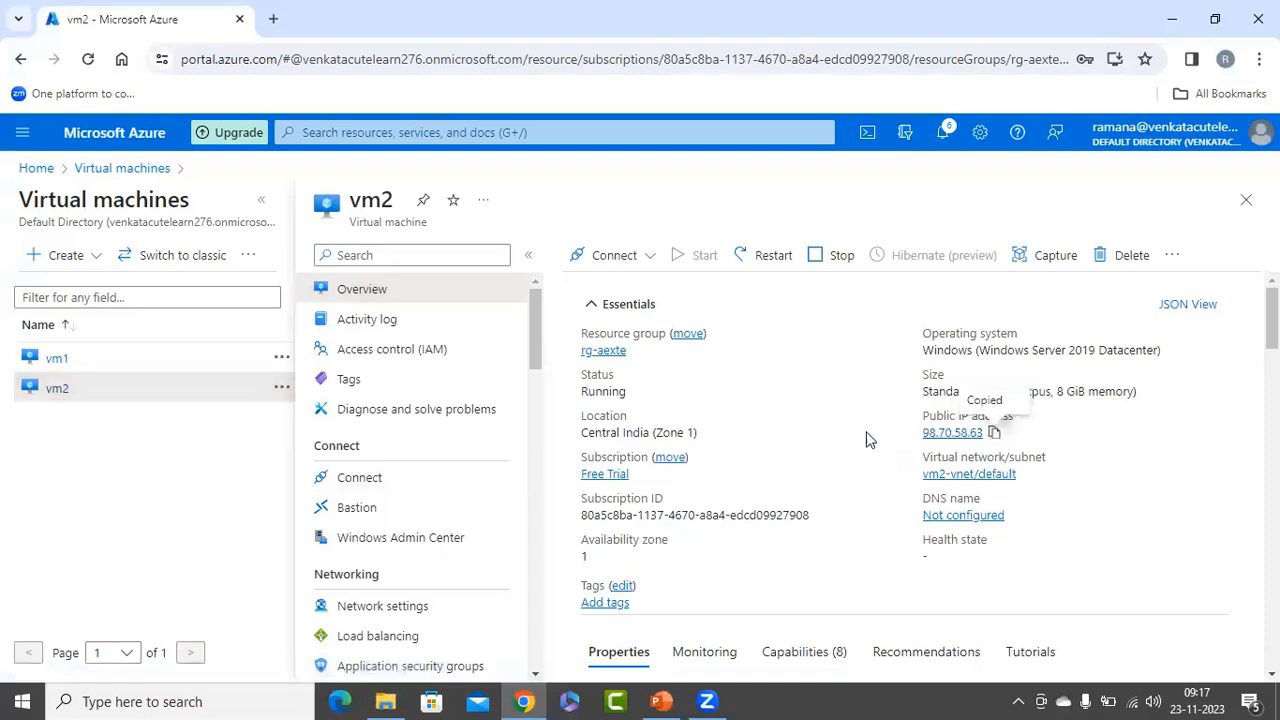
Open Remote Desktop Connection and connect to vm2's copied public IP address.
right_click(22, 701)
click(70, 604)
click(153, 642)
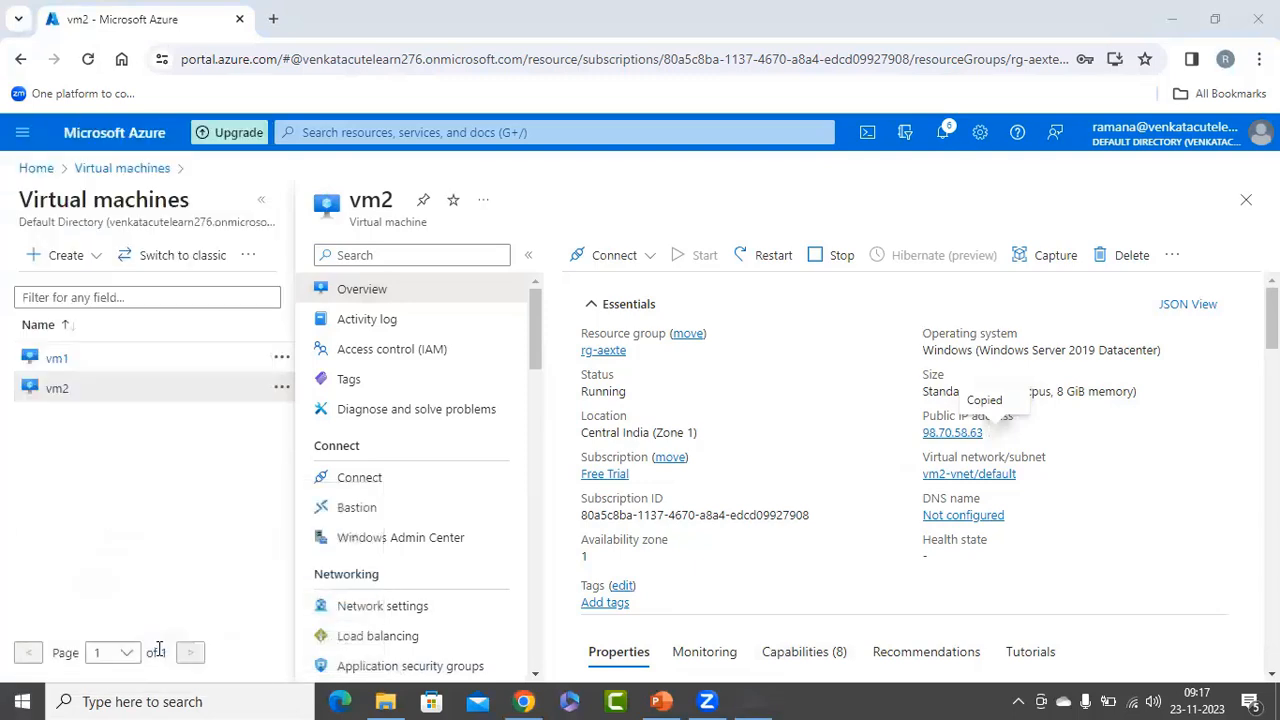
key(ctrl+v)
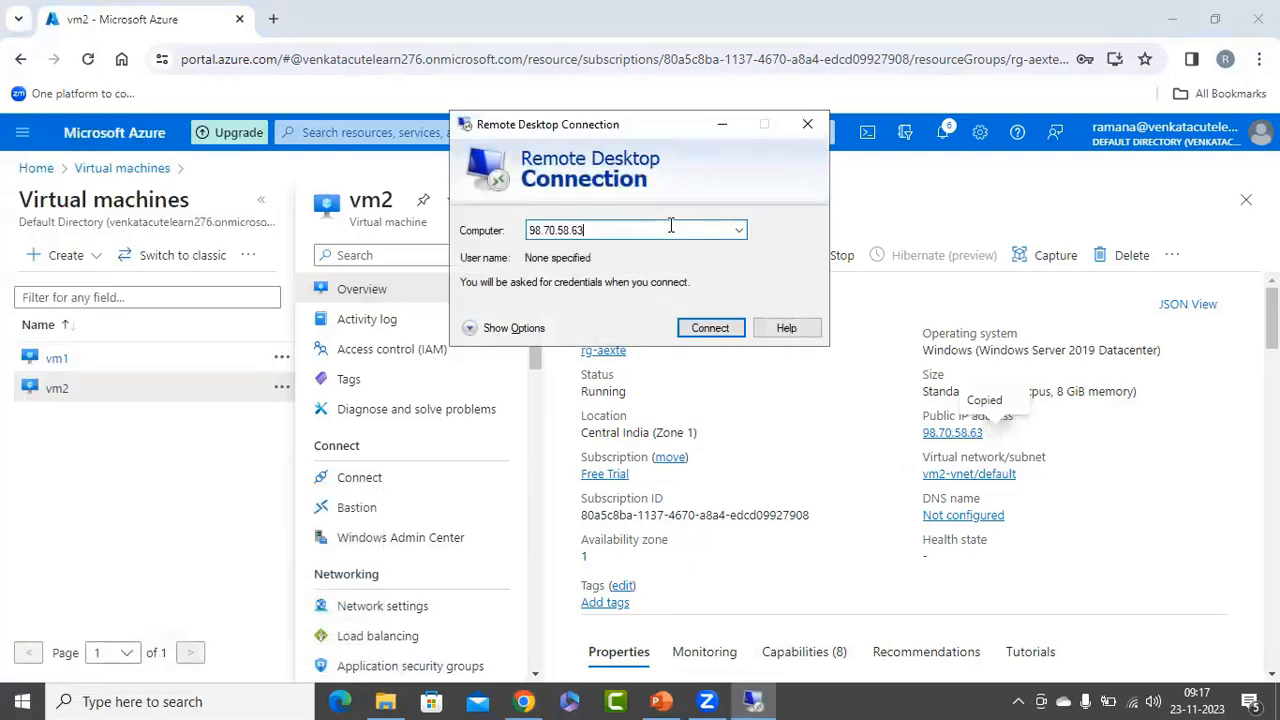
click(708, 328)
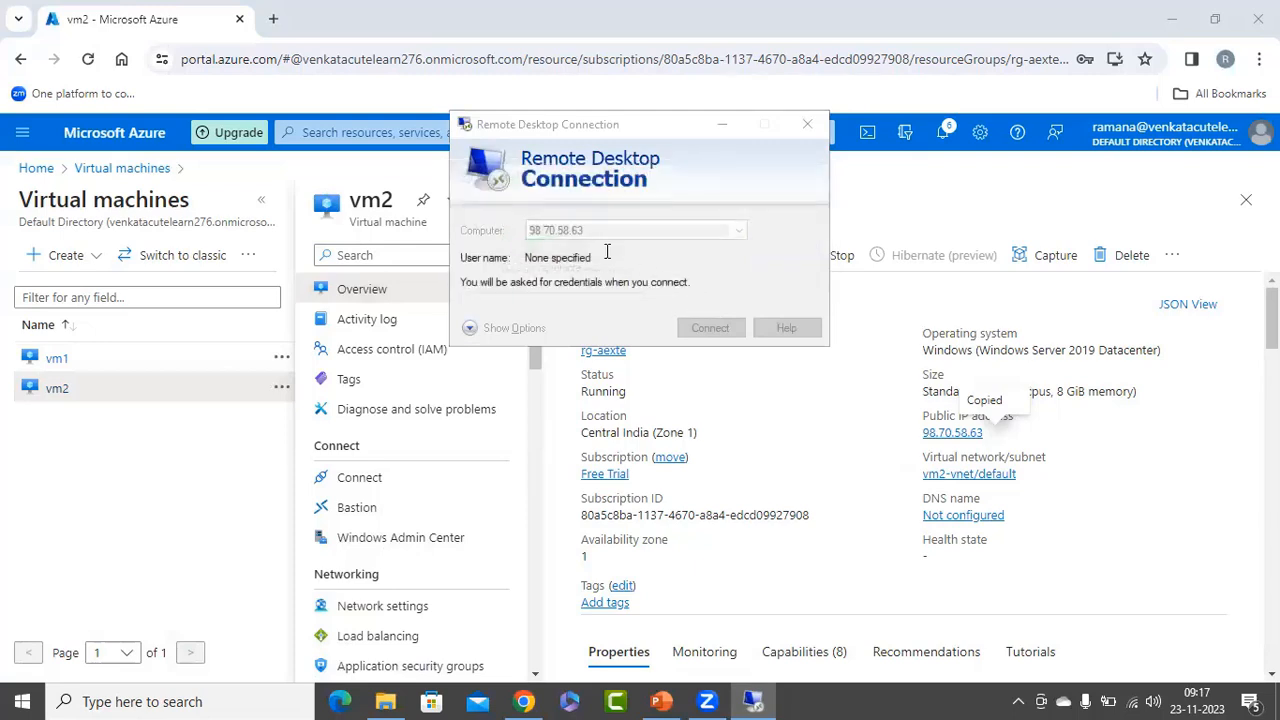
Sign in to vm2 as azureuser with the account password, accepting the untrusted certificate and dismissing the network discovery prompt.
text(azureuser)
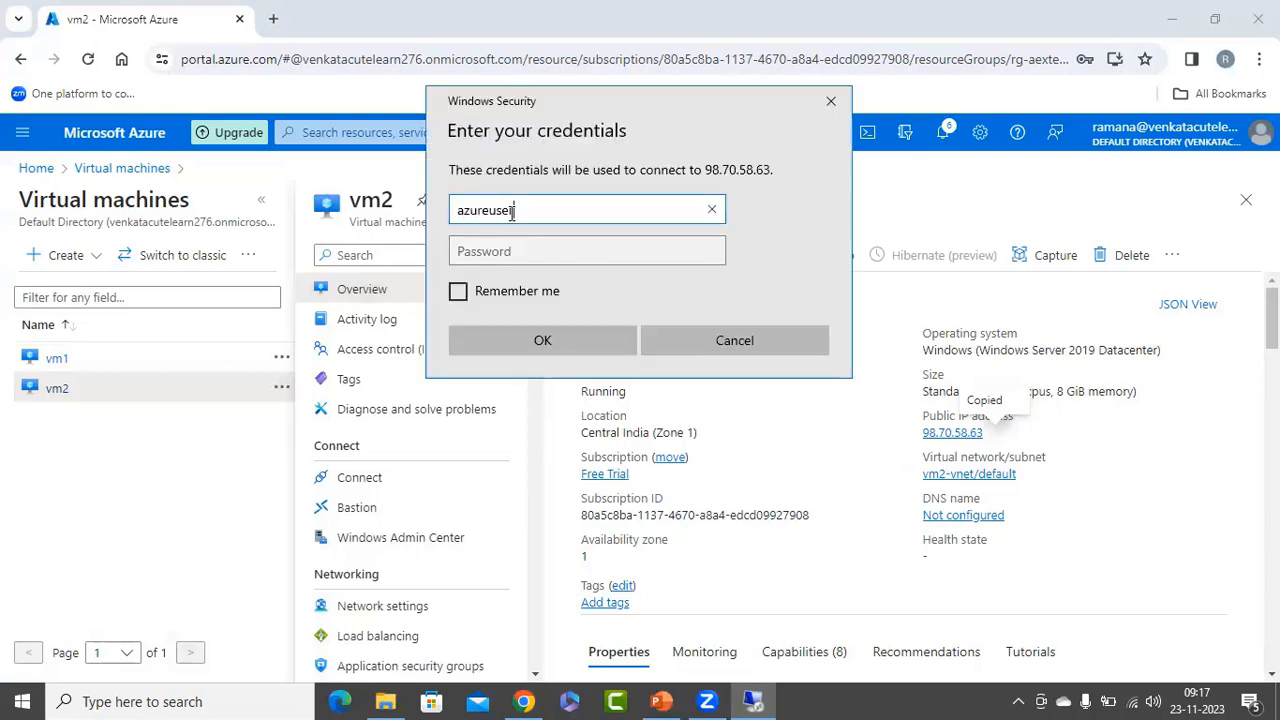
key(Tab)
text(•••••••••)
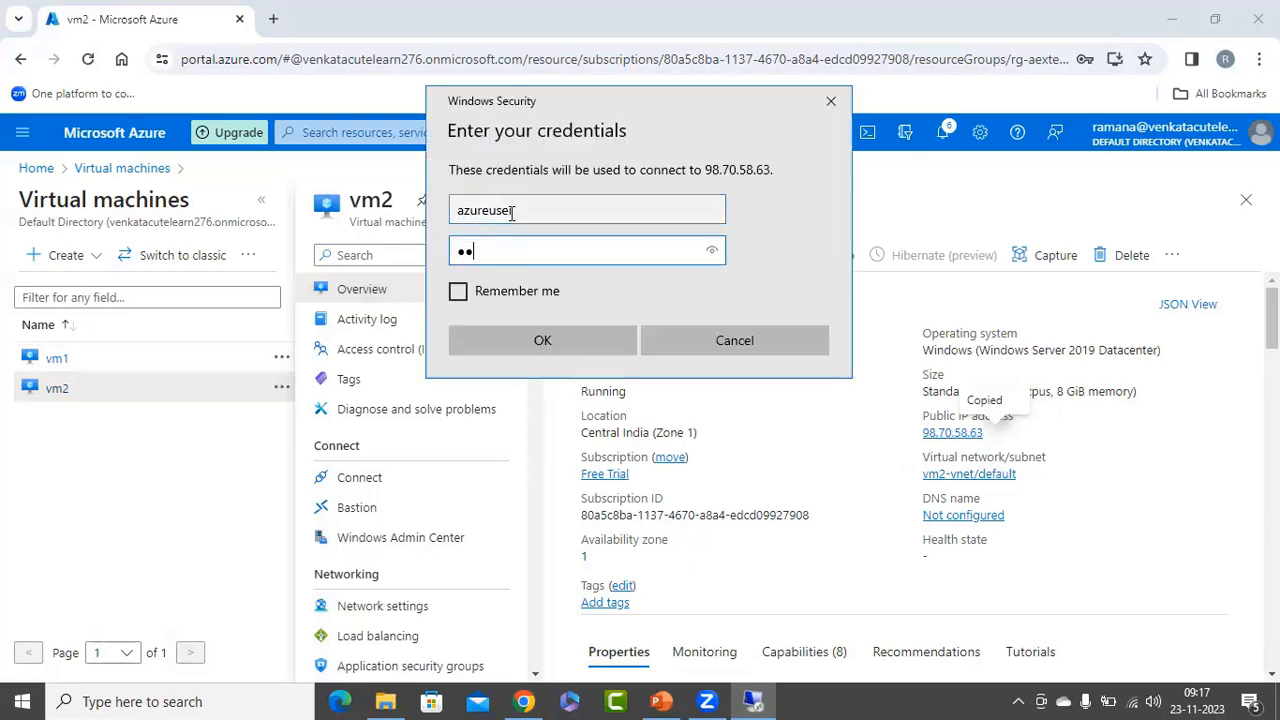
text(•••)
key(Return)
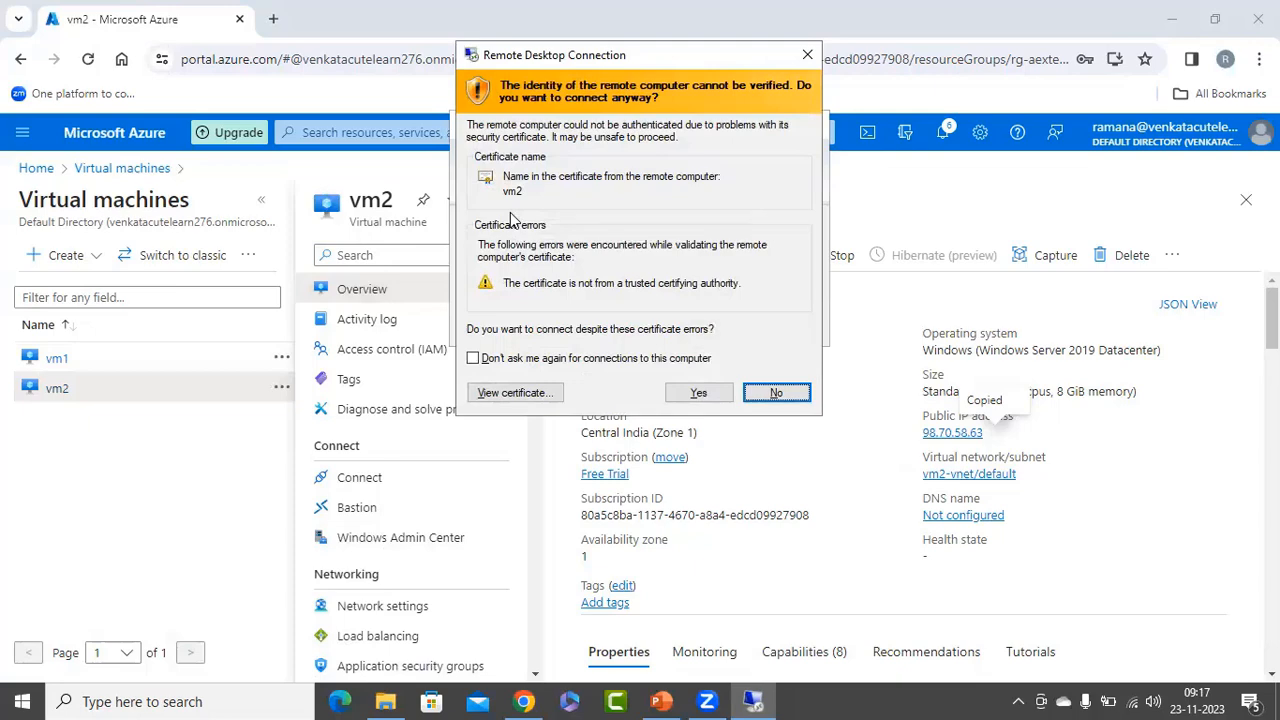
click(606, 360)
key(Return)
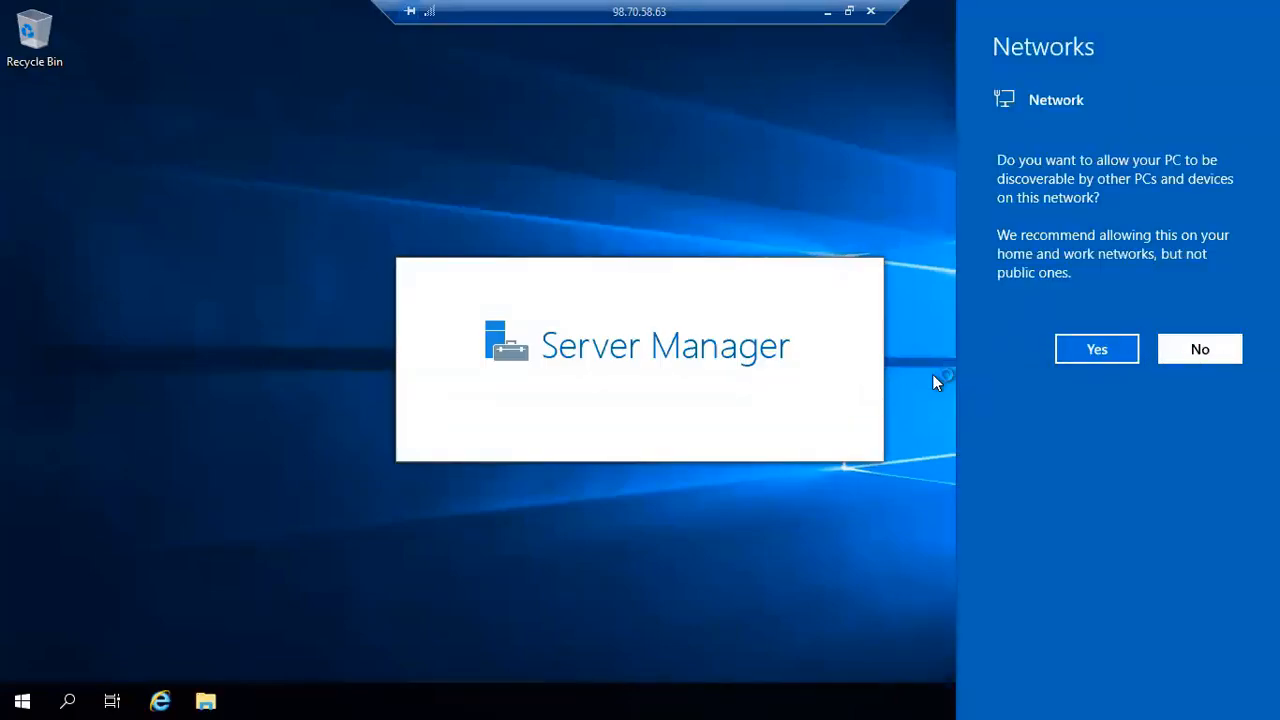
click(932, 374)
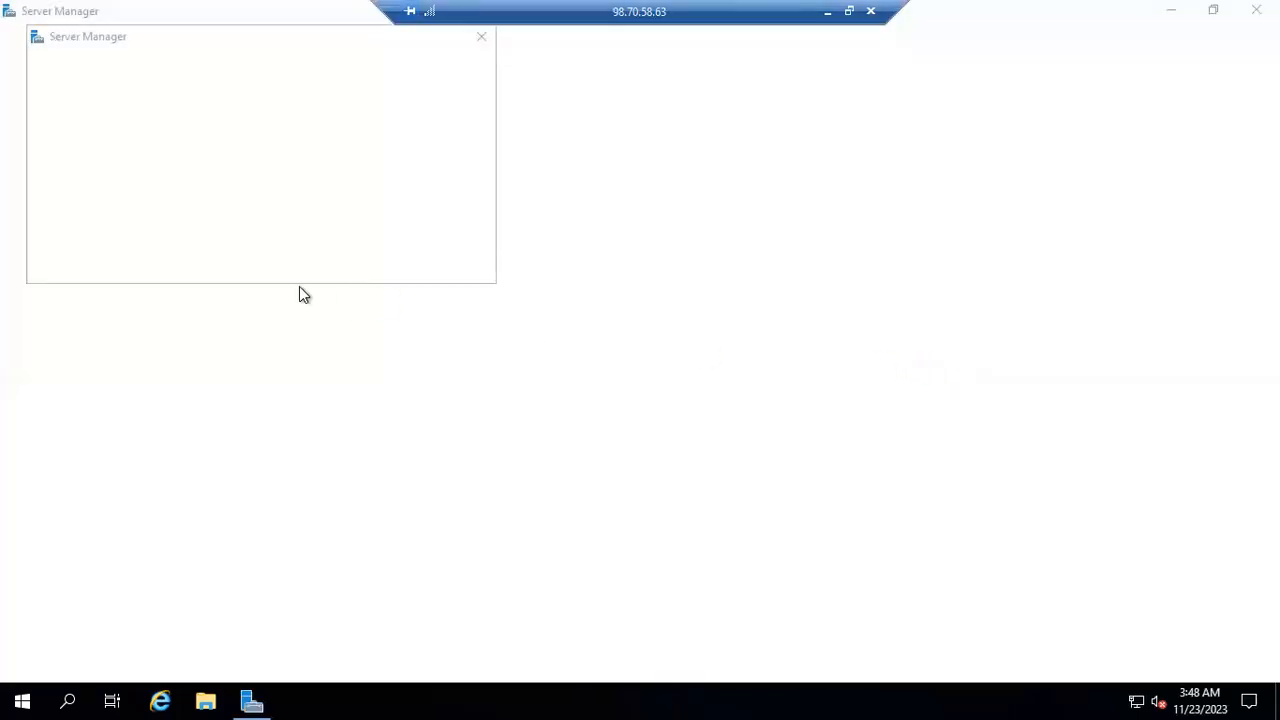
Dismiss the Server Manager notice, check the C: drive for the ramantest folder, inspect its contents and close File Explorer.
click(481, 37)
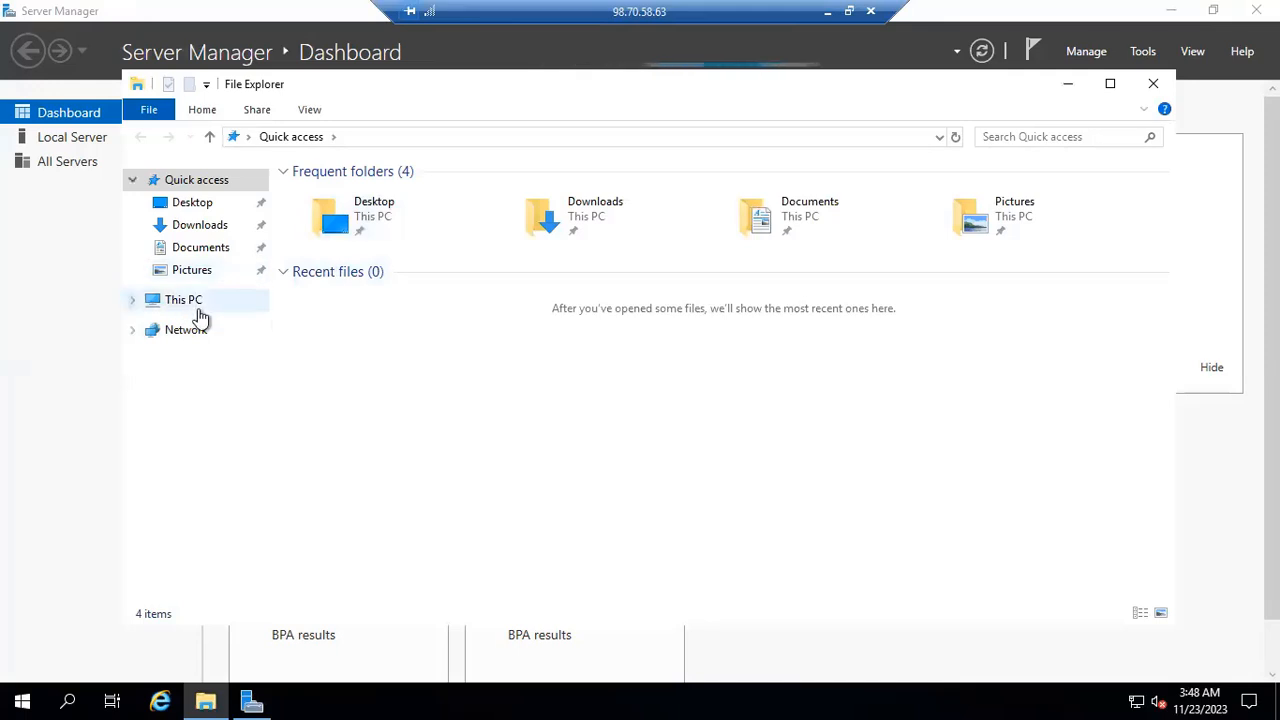
click(200, 312)
click(405, 406)
double_click(406, 408)
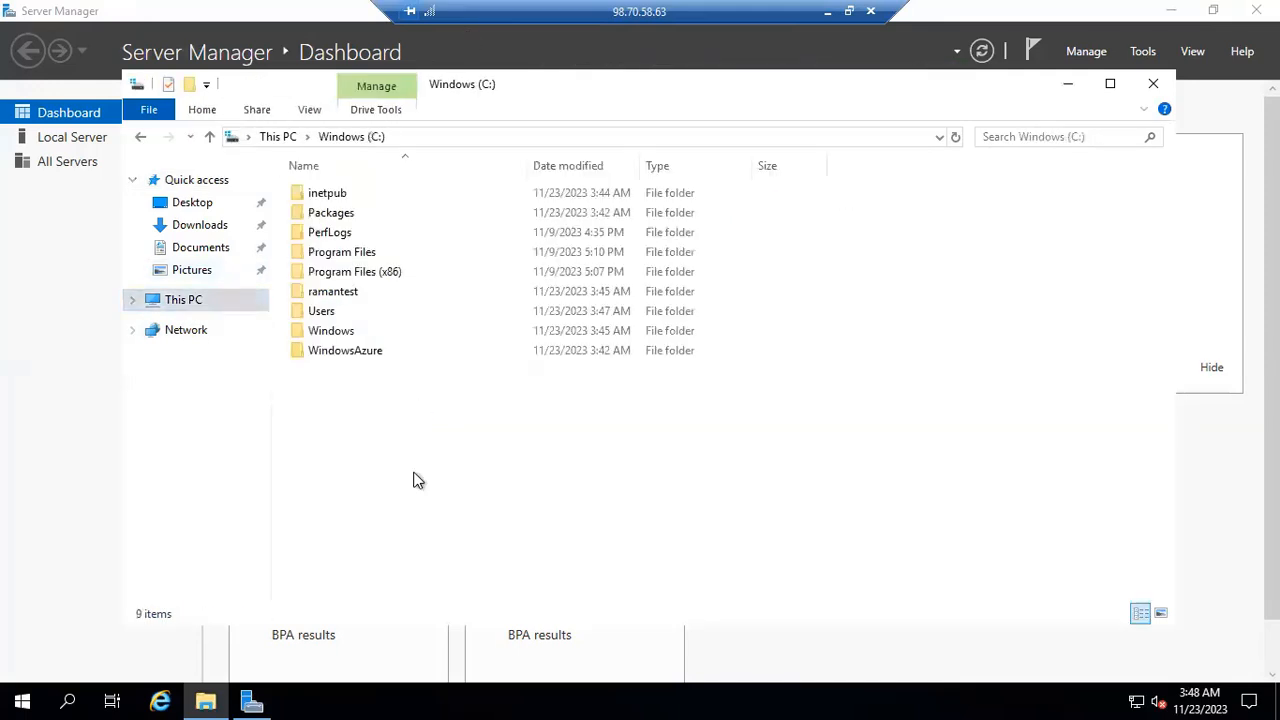
double_click(335, 292)
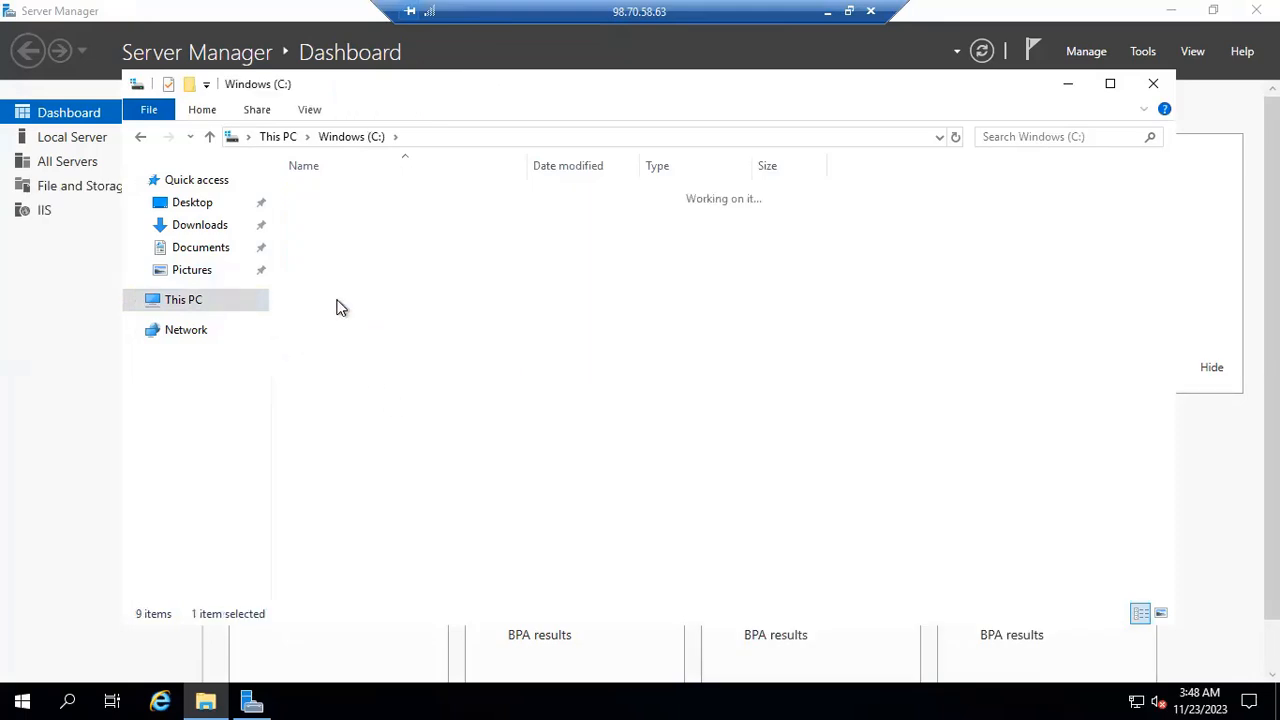
click(350, 137)
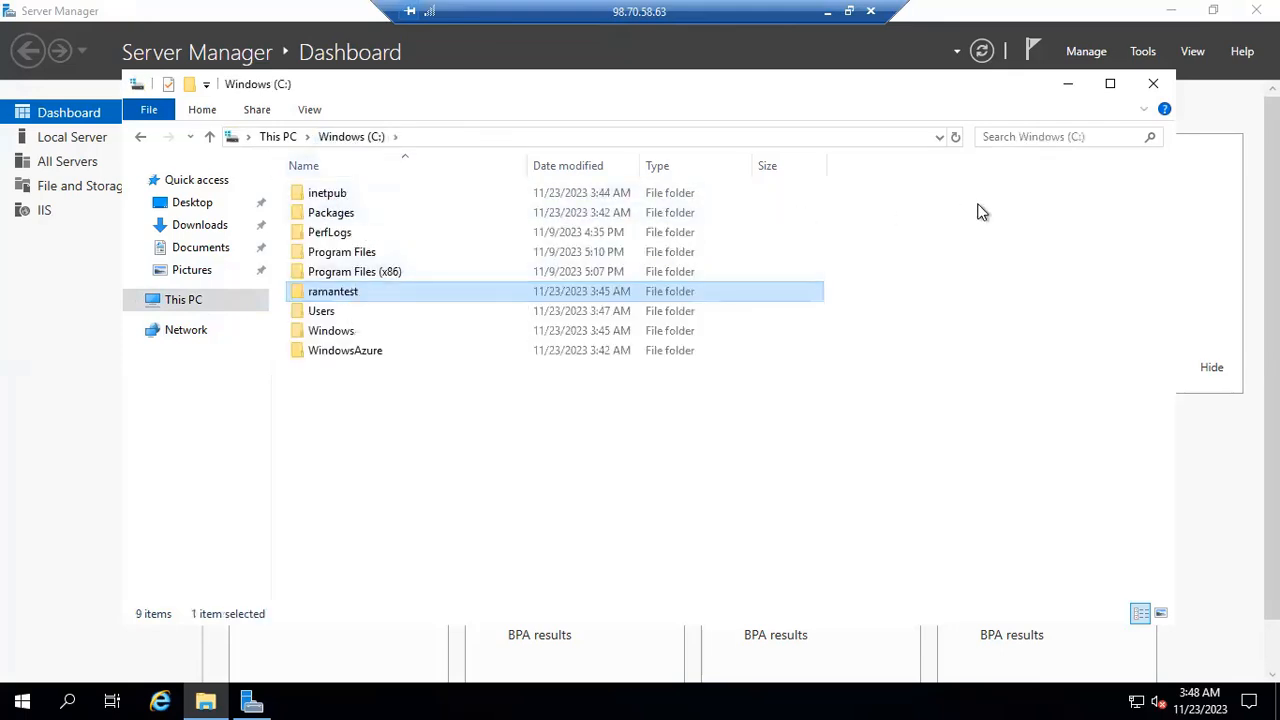
click(1156, 85)
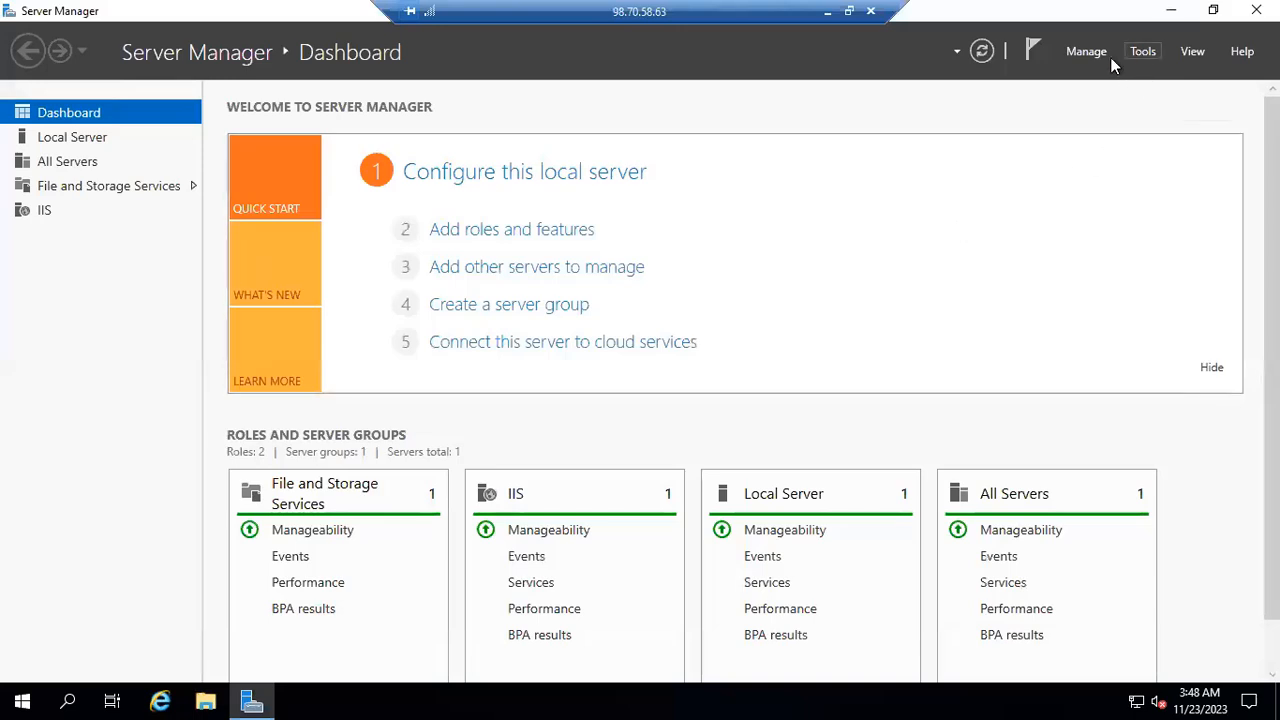
Look for IIS Manager among vm2's server tools and check Web Server (IIS) in the Add Roles and Features Wizard, then cancel the wizard.
click(1142, 51)
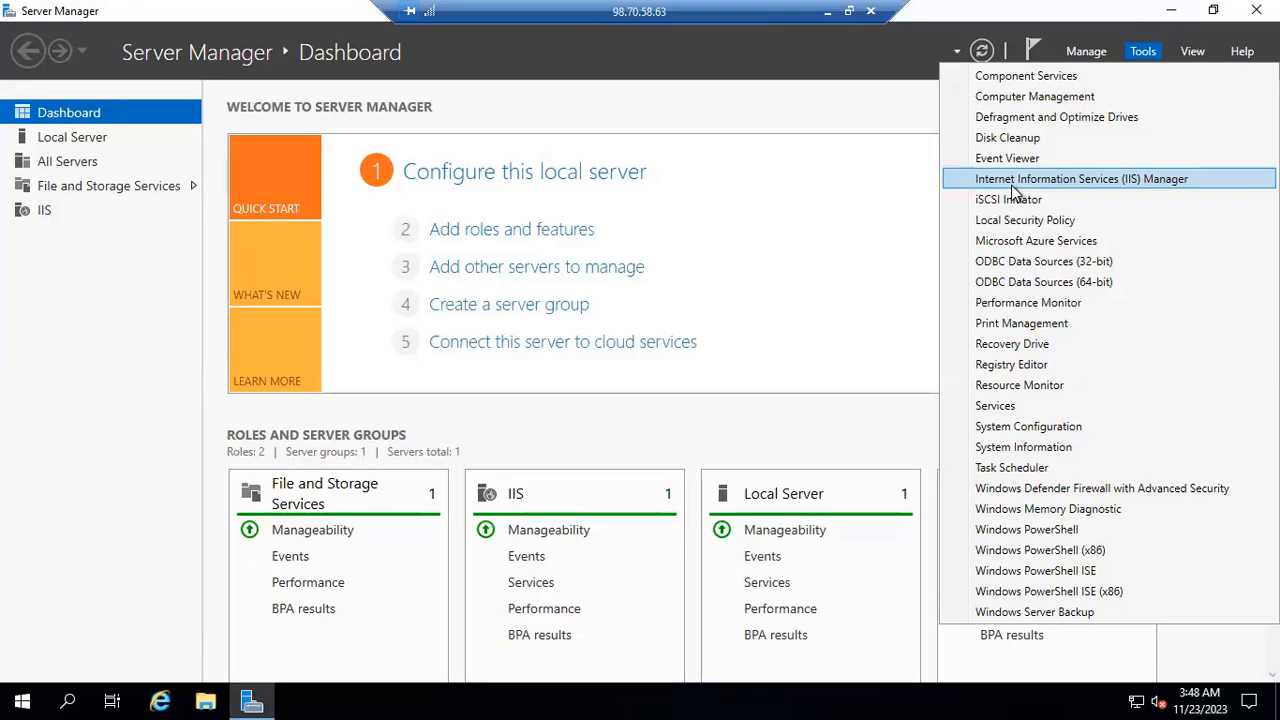
click(770, 185)
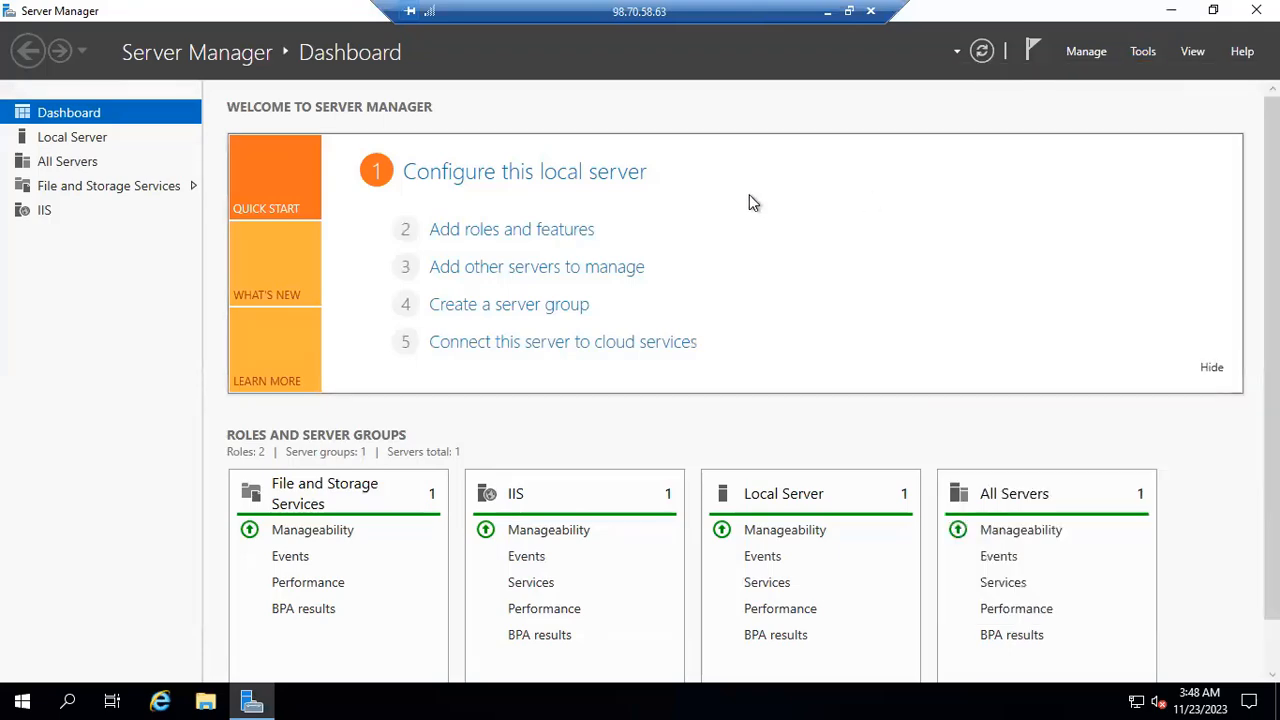
click(795, 229)
click(617, 600)
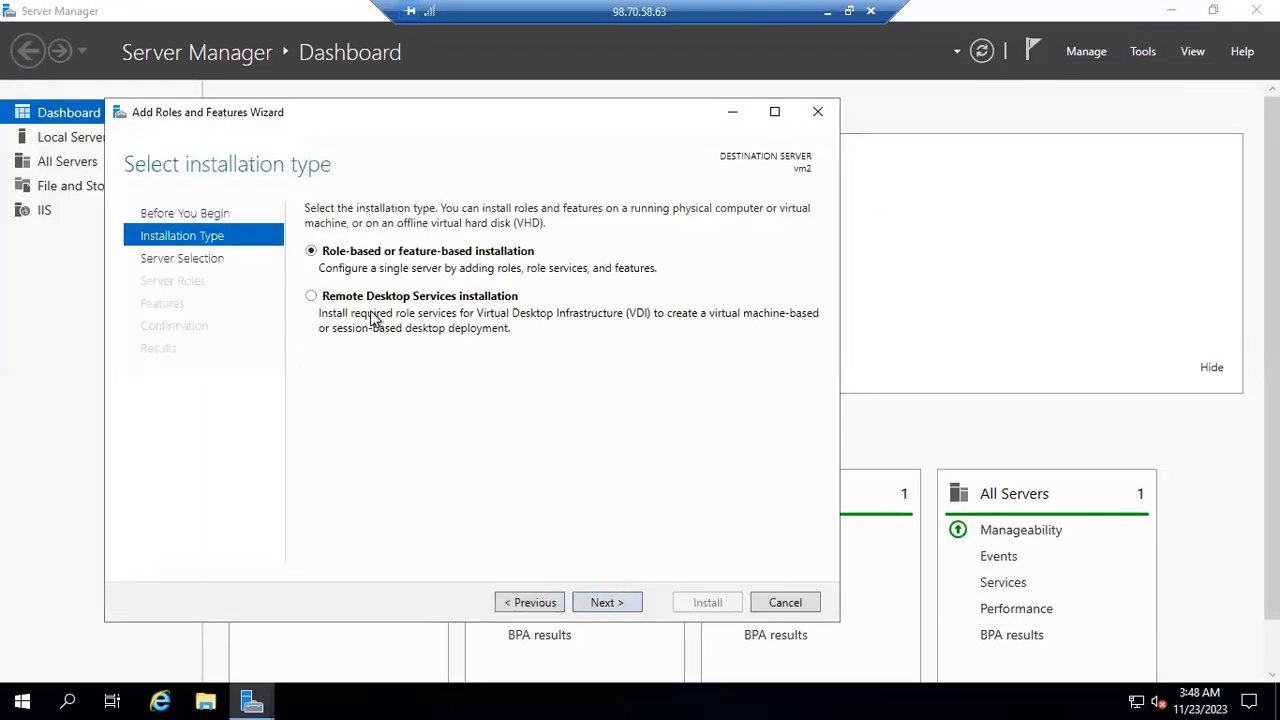
click(616, 603)
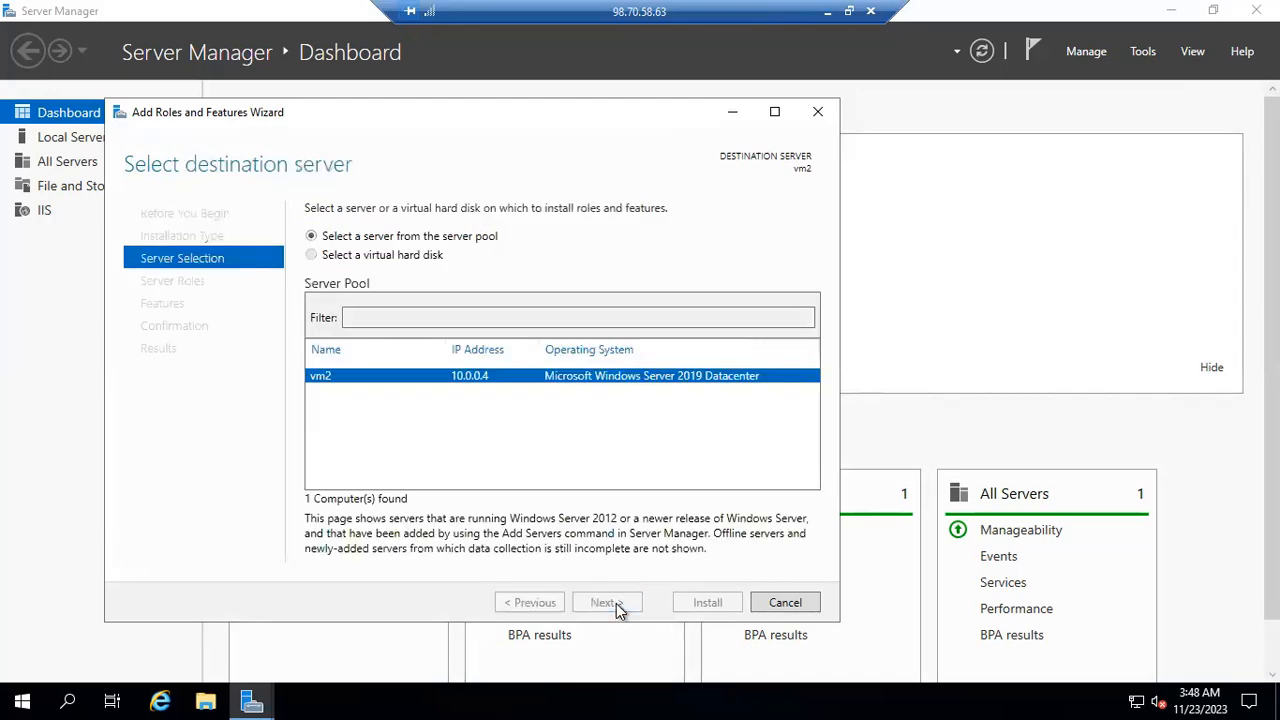
click(616, 603)
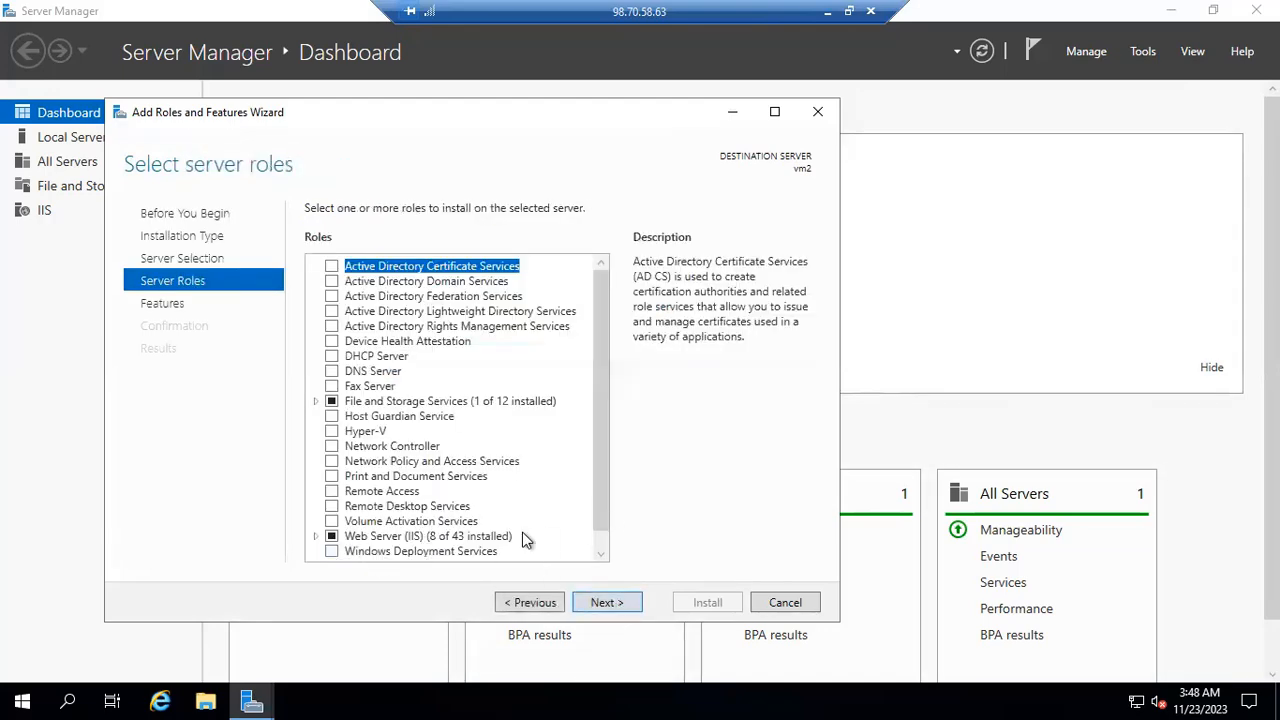
click(775, 604)
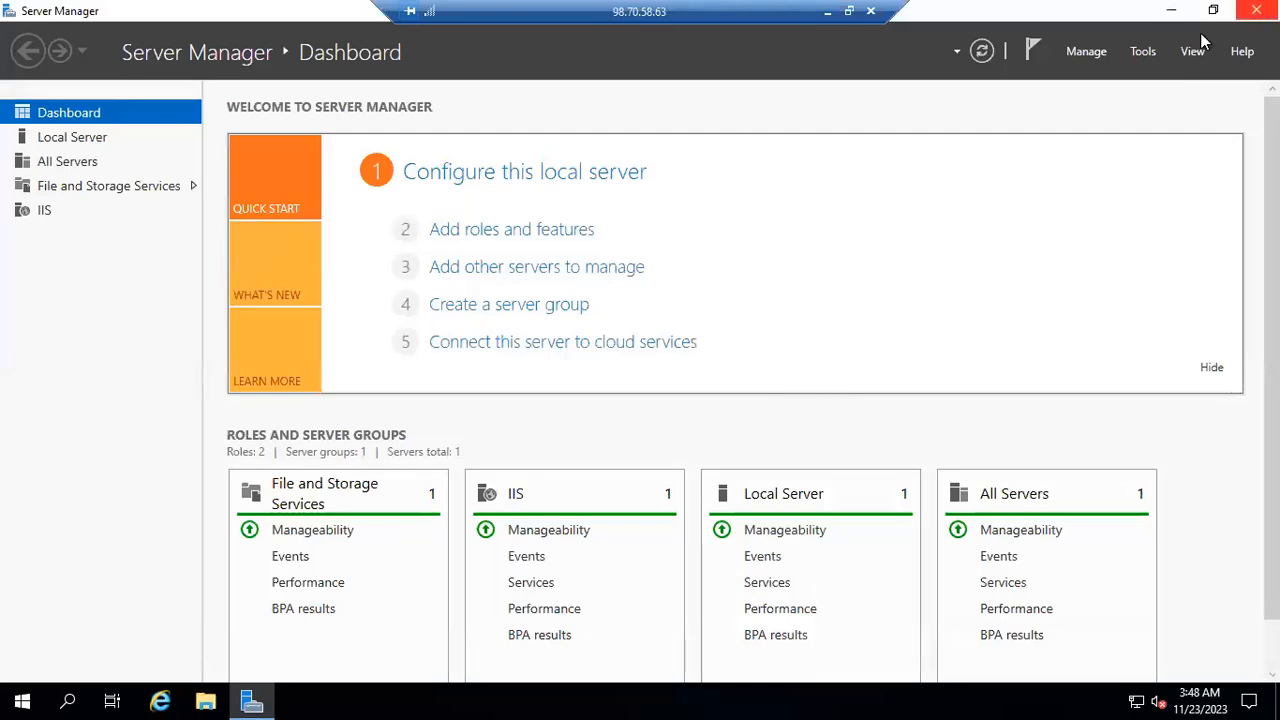
View vm2's Local Server properties, then close Server Manager and sign out of the vm2 session.
click(50, 142)
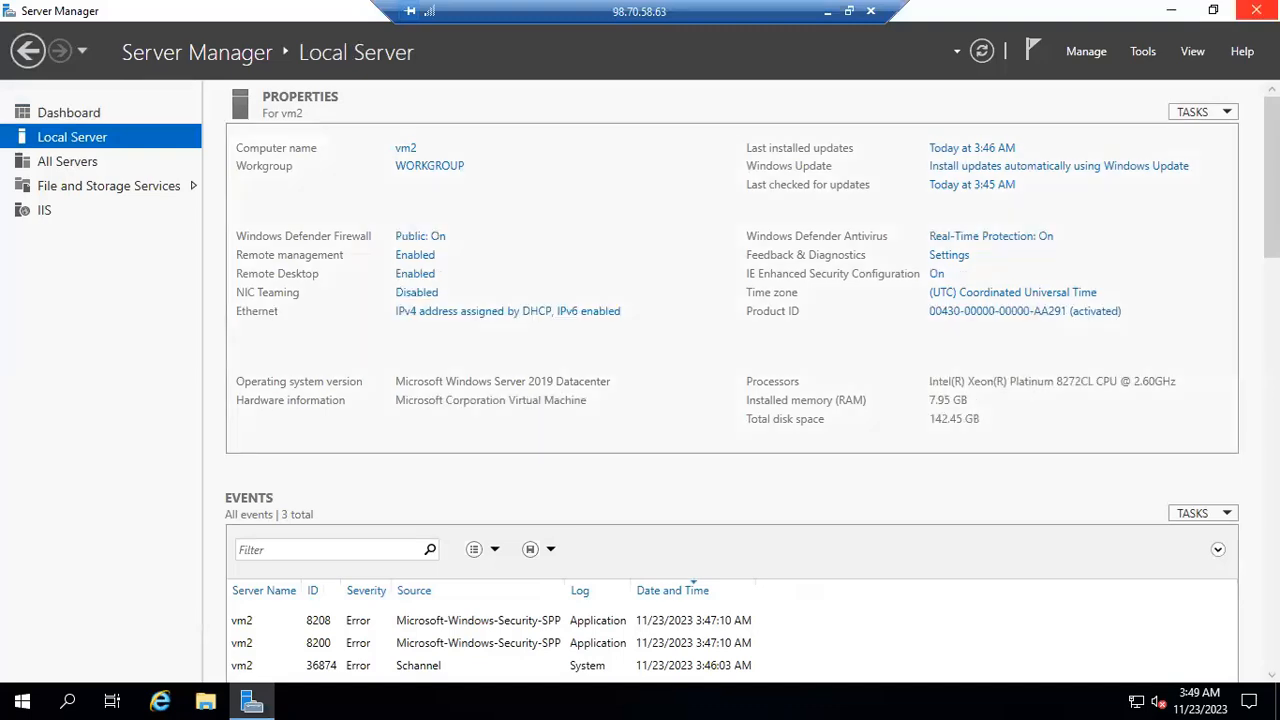
click(1257, 10)
right_click(10, 705)
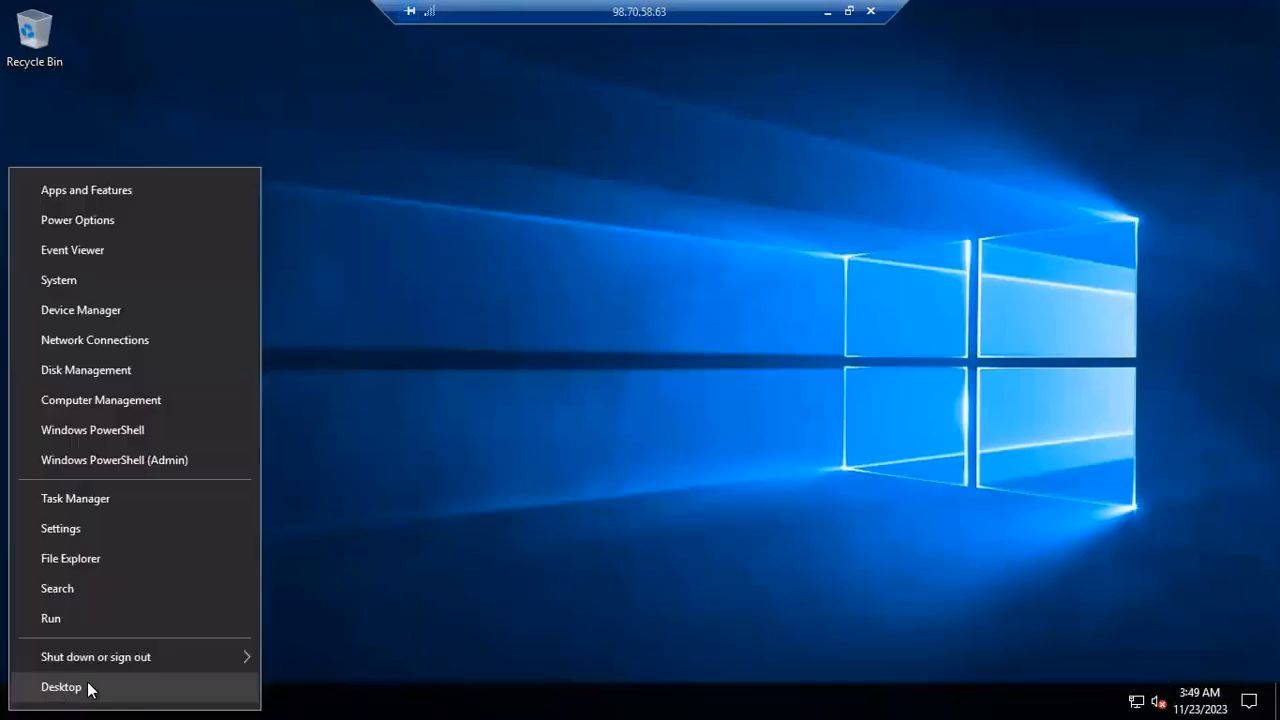
mouse_move(157, 655)
click(333, 598)
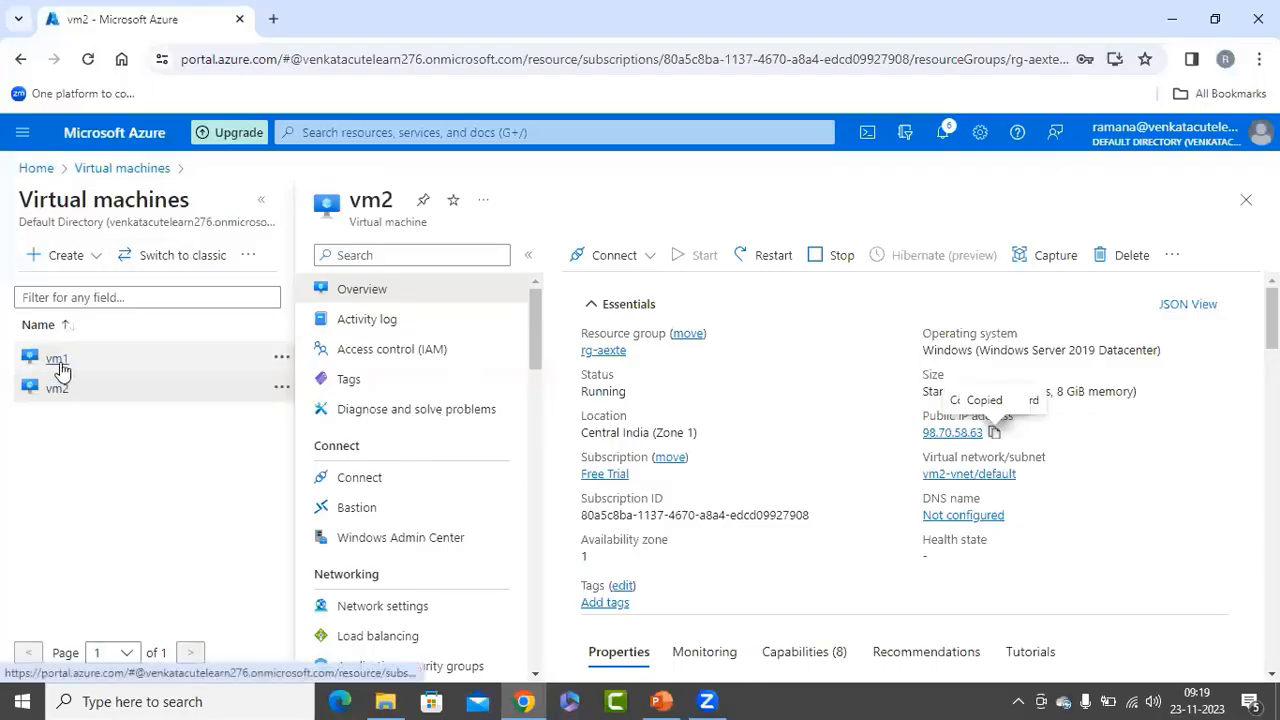
Copy vm1's public IP address from its Azure overview and connect to that address with Remote Desktop Connection.
click(58, 362)
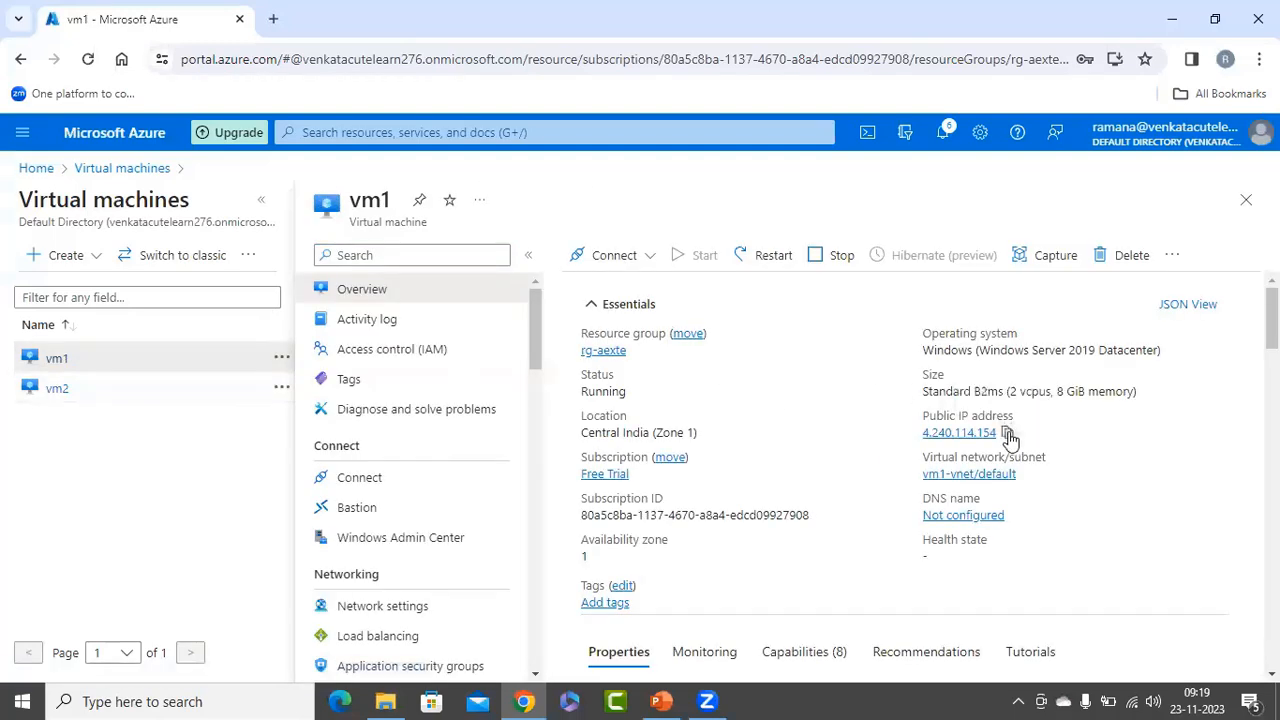
click(1008, 432)
right_click(3, 697)
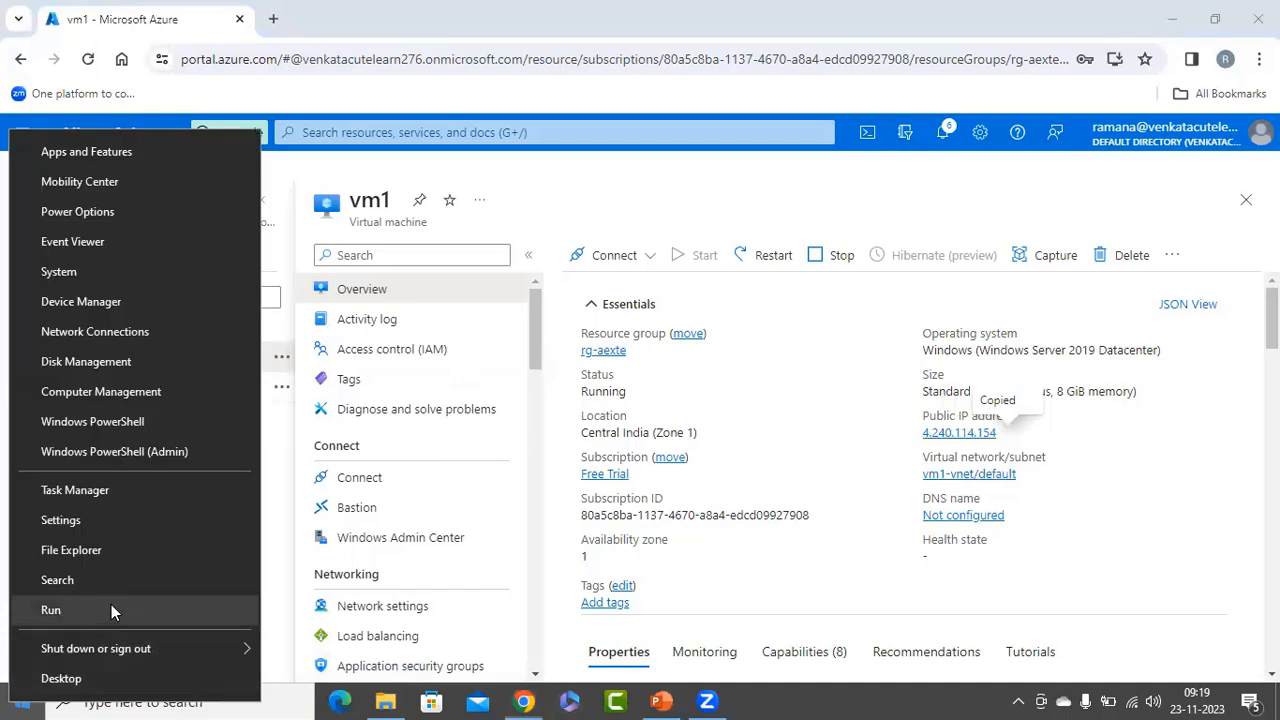
click(111, 604)
click(139, 651)
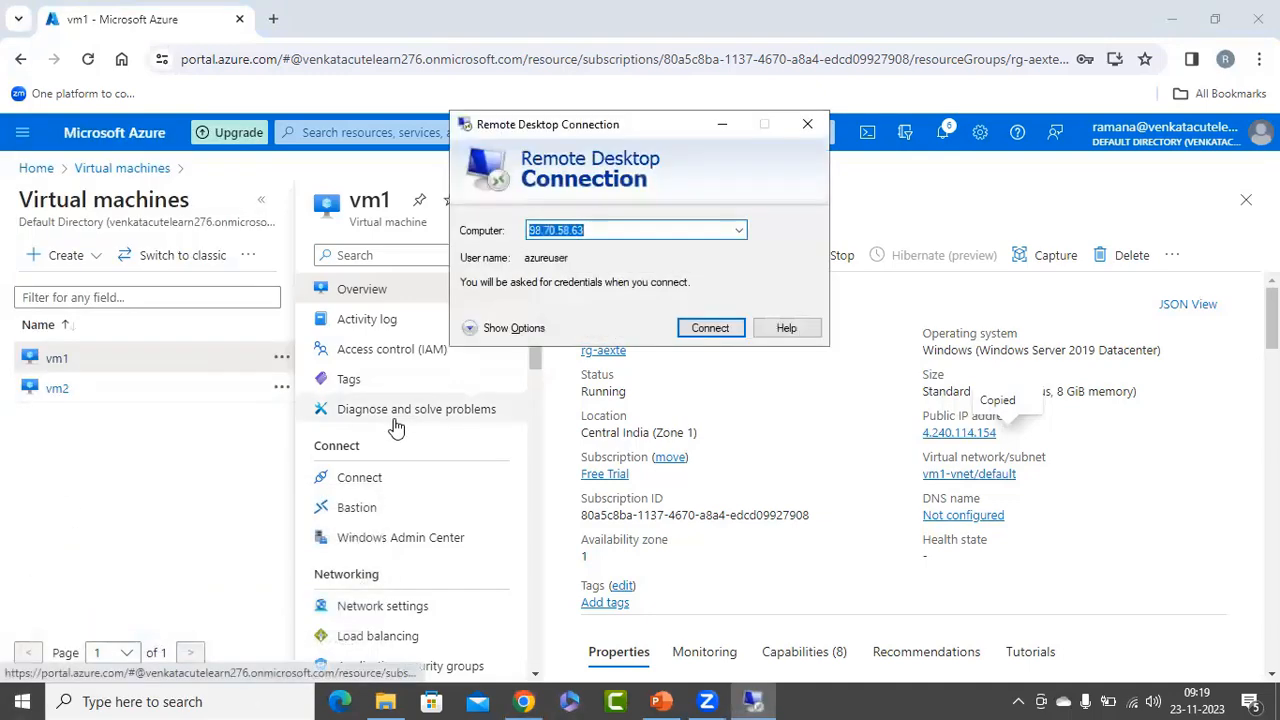
key(ctrl+v)
click(709, 328)
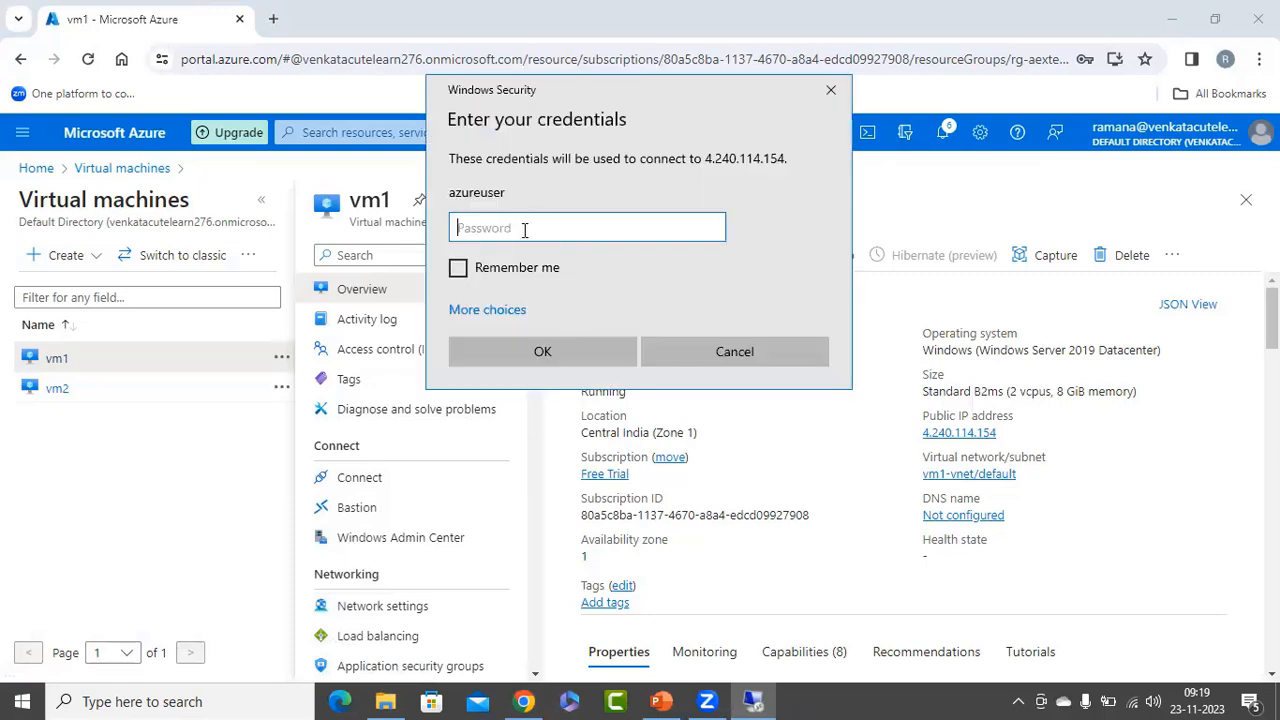
Sign in to vm1 as azureuser with the account password and dismiss the Server Manager notice.
text(••)
key(Return)
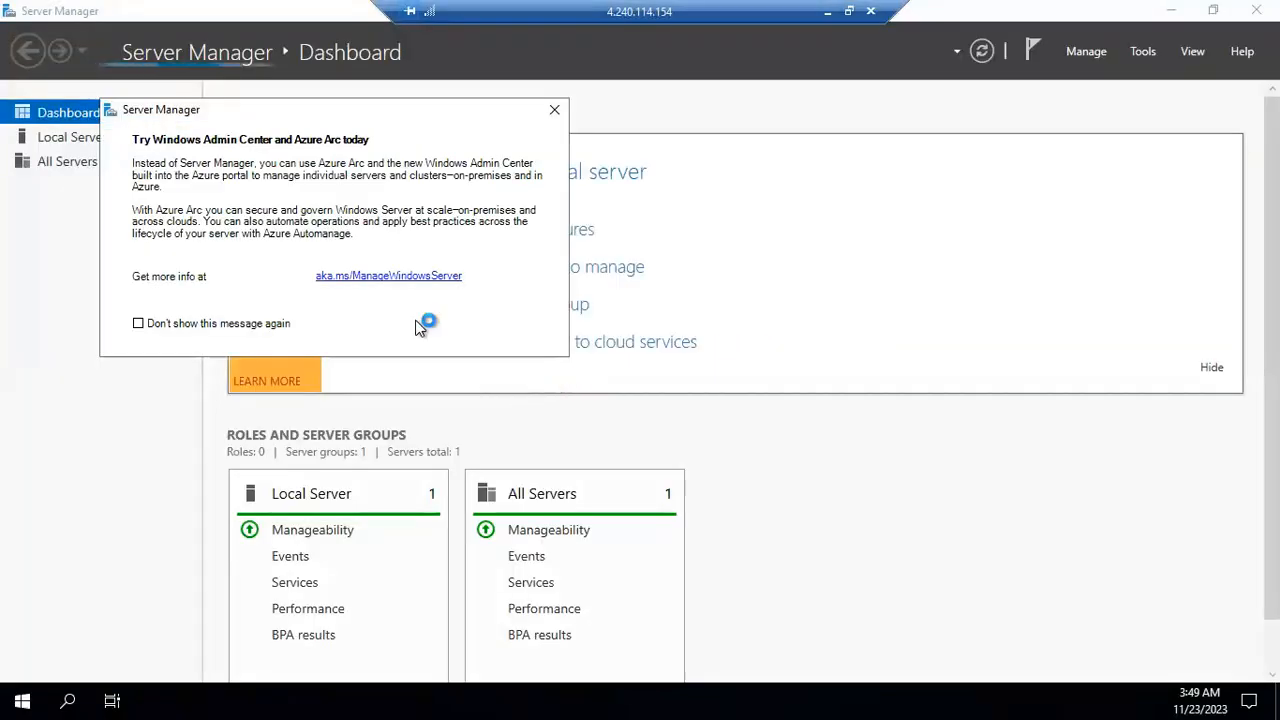
click(554, 109)
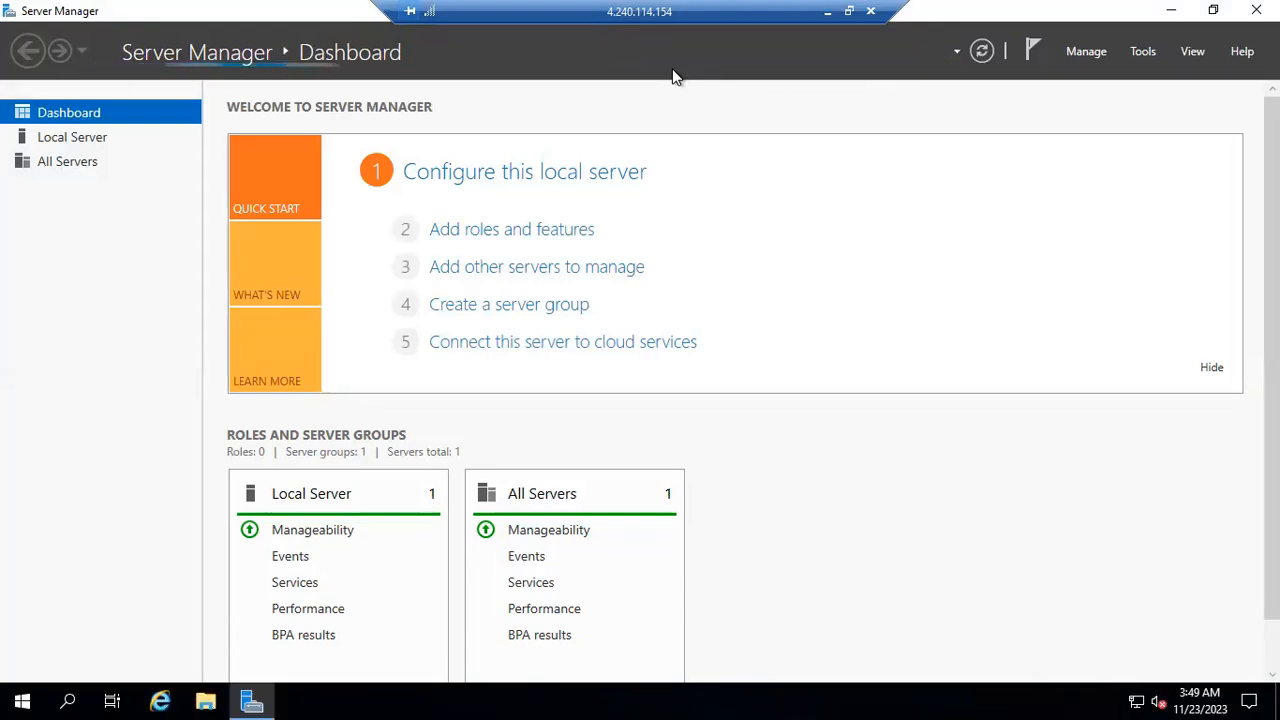
Browse vm1's C: drive in File Explorer to check for the ramantest folder.
click(216, 695)
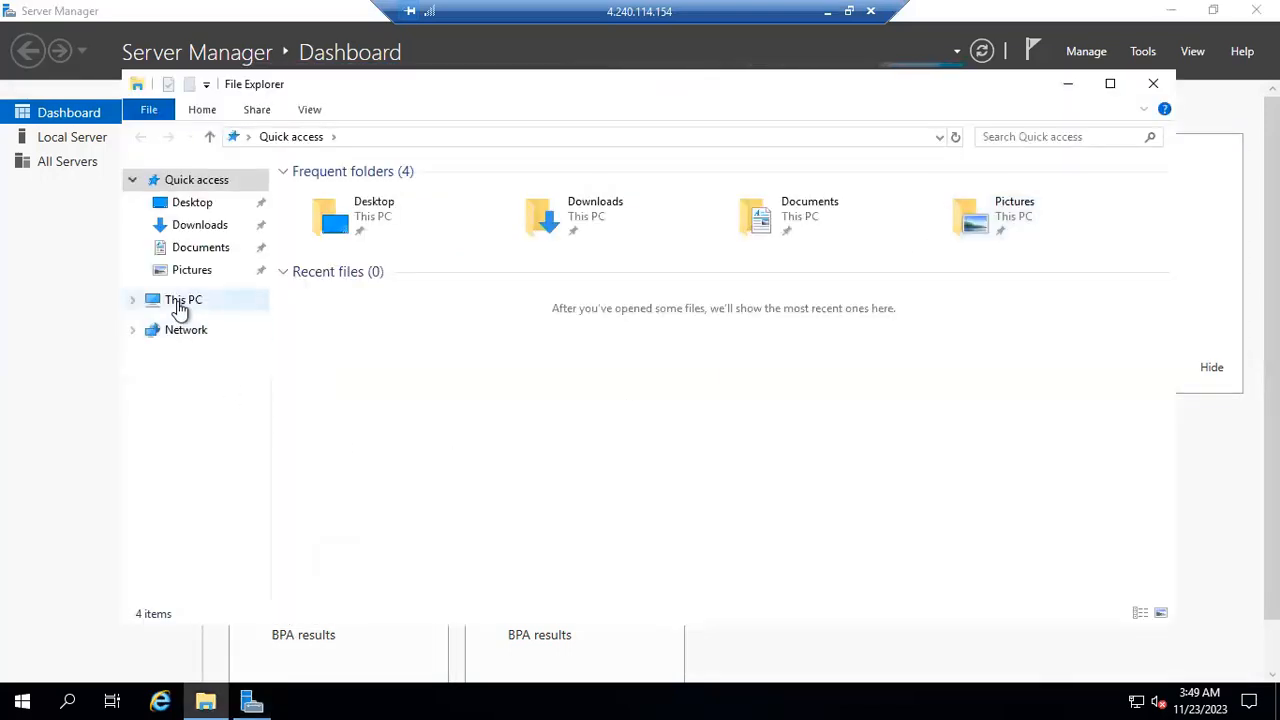
click(180, 300)
double_click(417, 400)
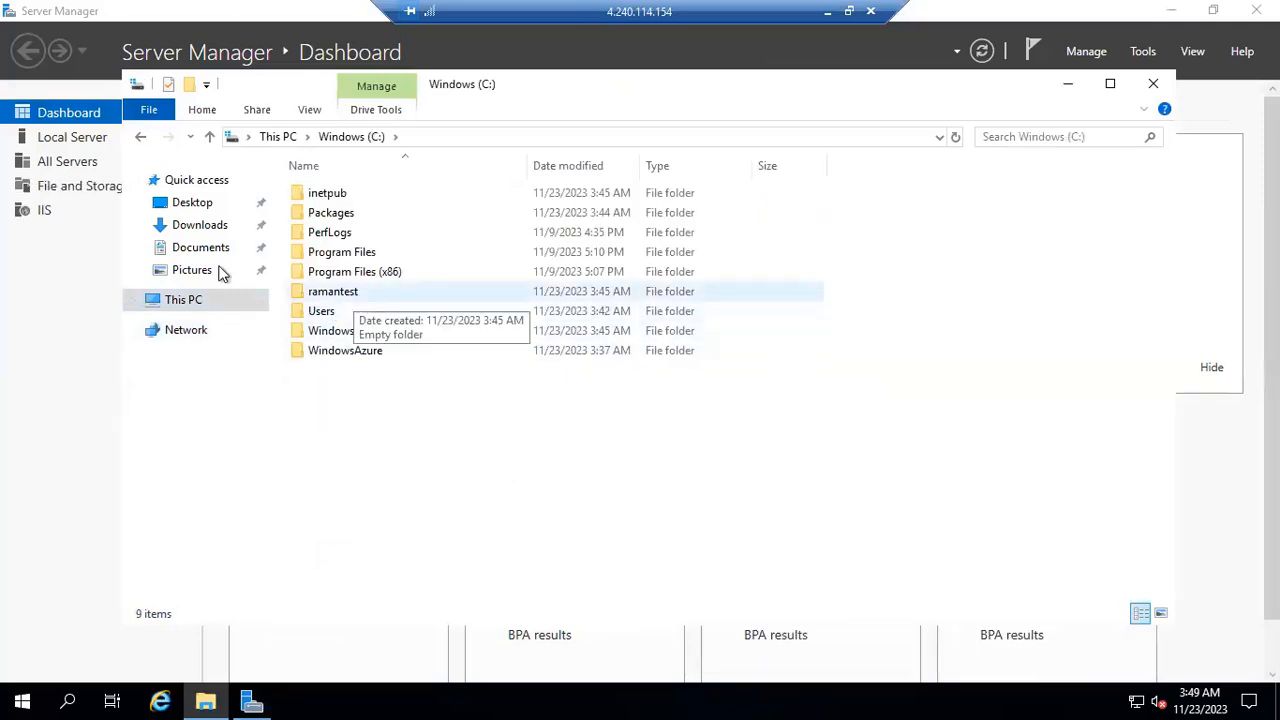
Check the Web Server (IIS) role on vm1 in the Add Roles and Features Wizard, then cancel the wizard.
click(54, 351)
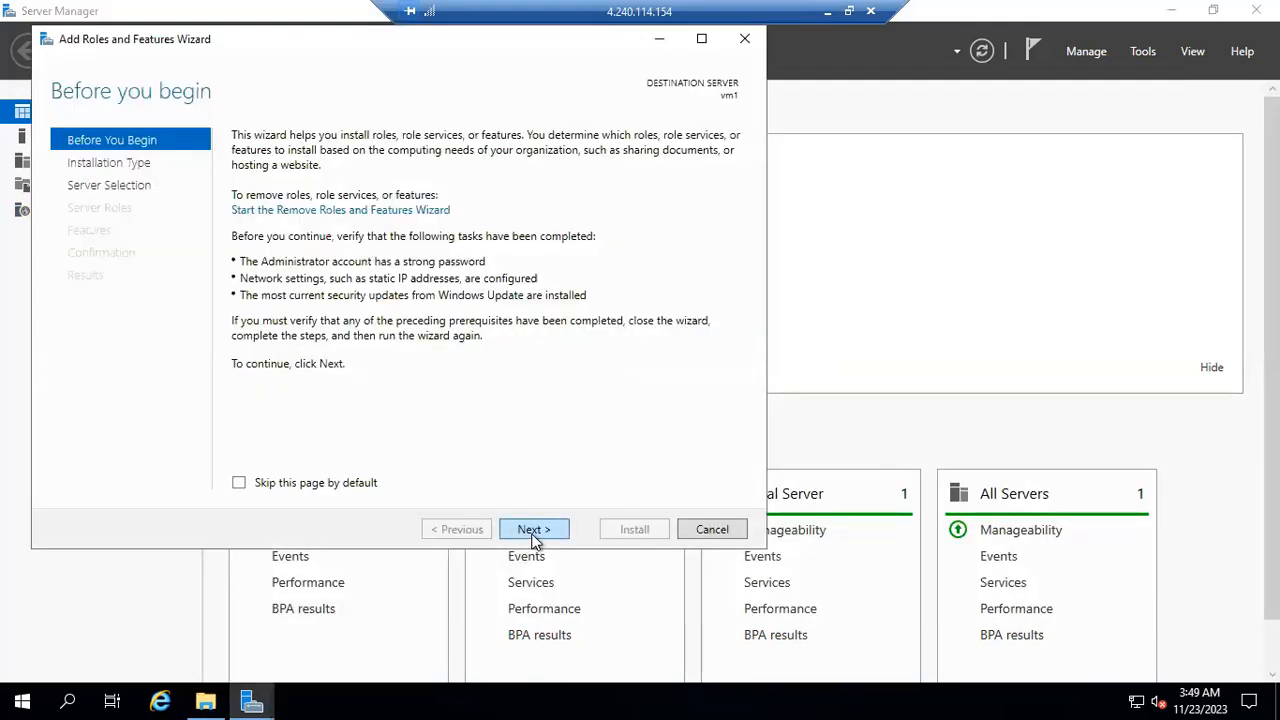
click(531, 530)
click(549, 536)
click(549, 536)
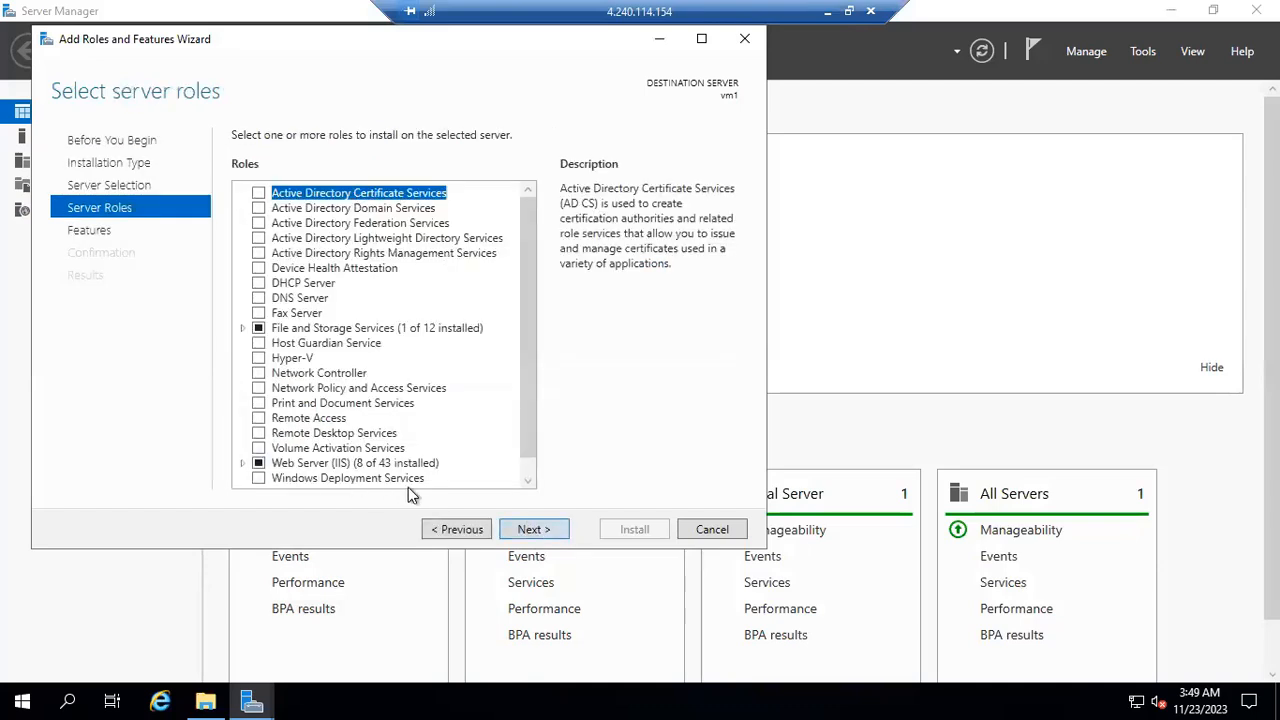
click(712, 529)
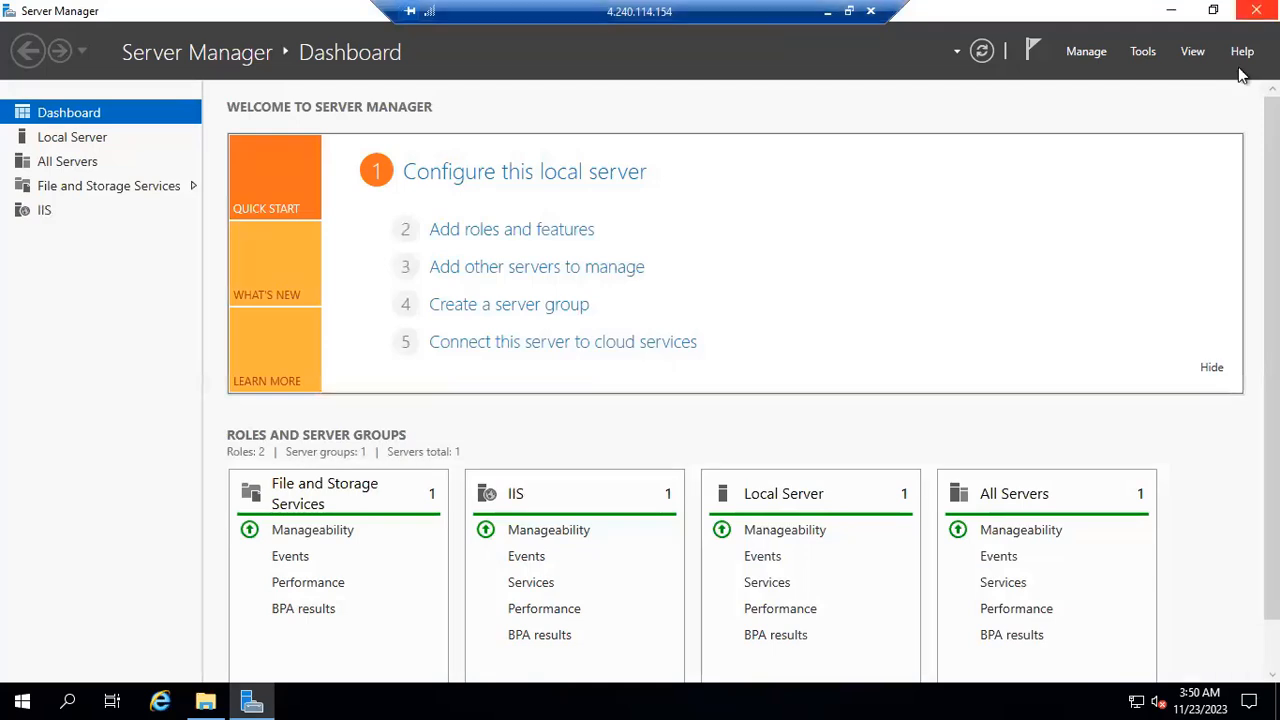
Close Server Manager and File Explorer on vm1 and sign out of the remote session.
click(1256, 10)
click(1154, 84)
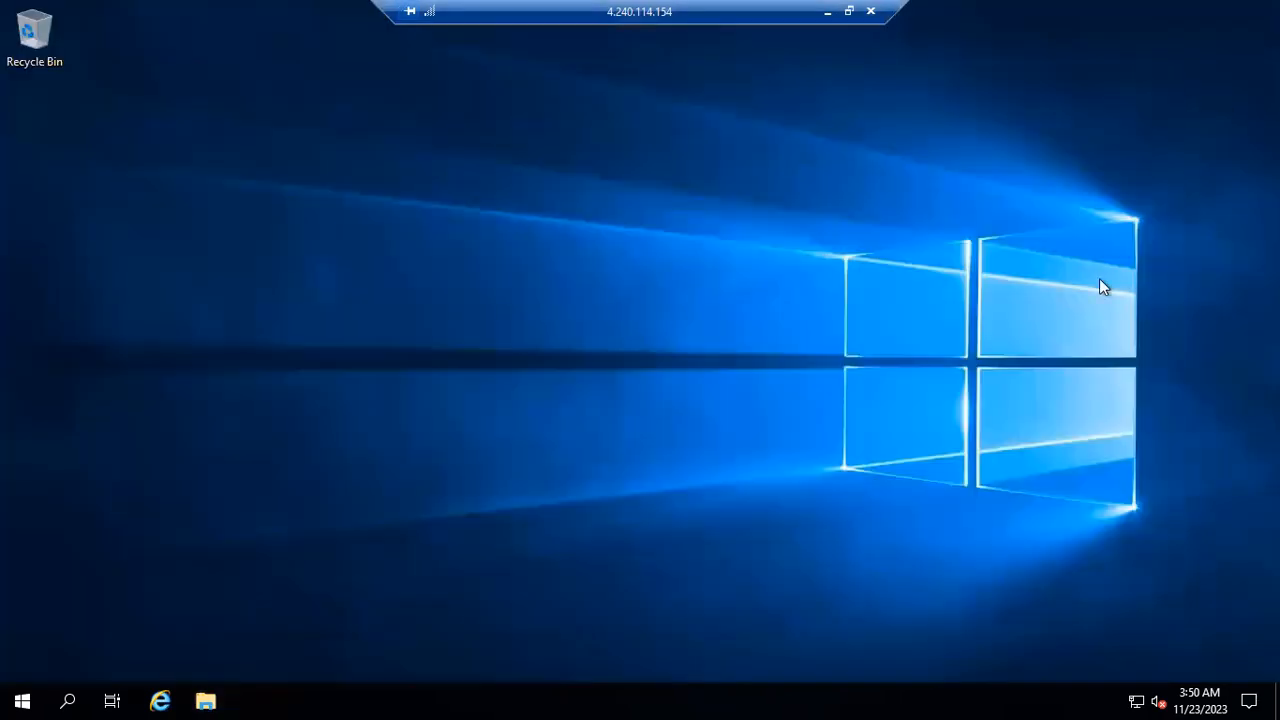
right_click(35, 693)
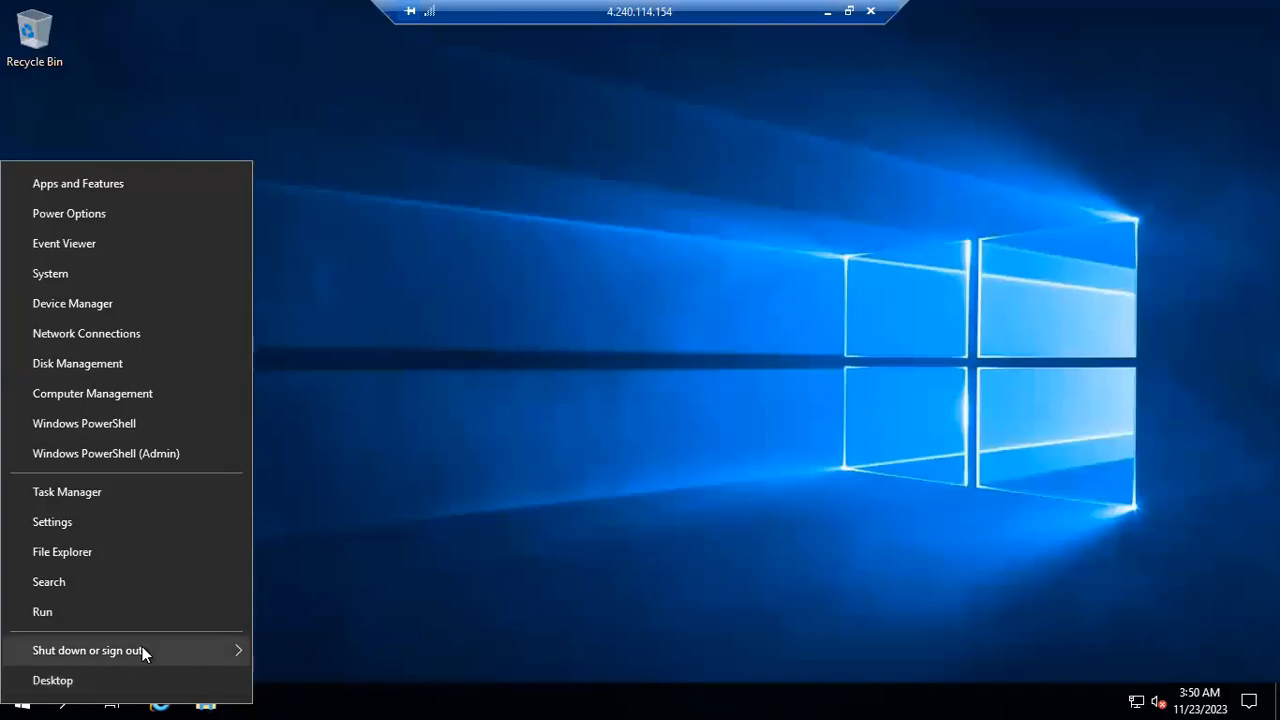
mouse_move(137, 649)
click(310, 586)
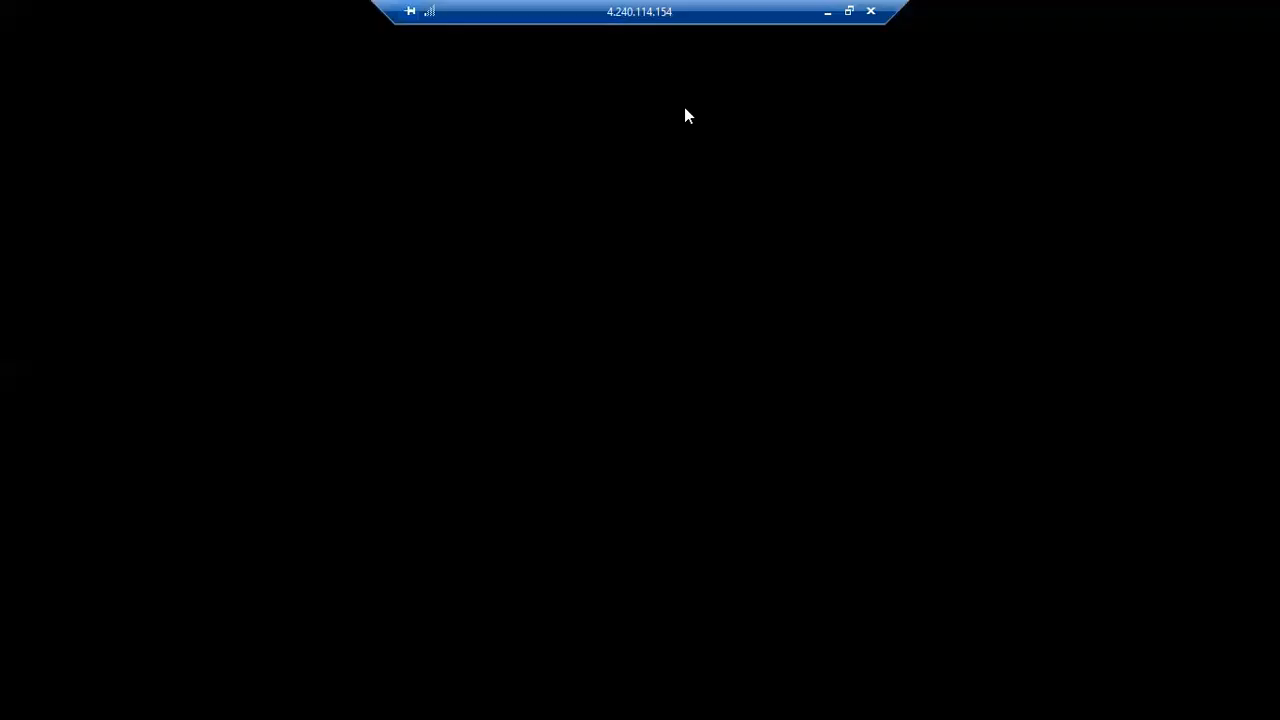